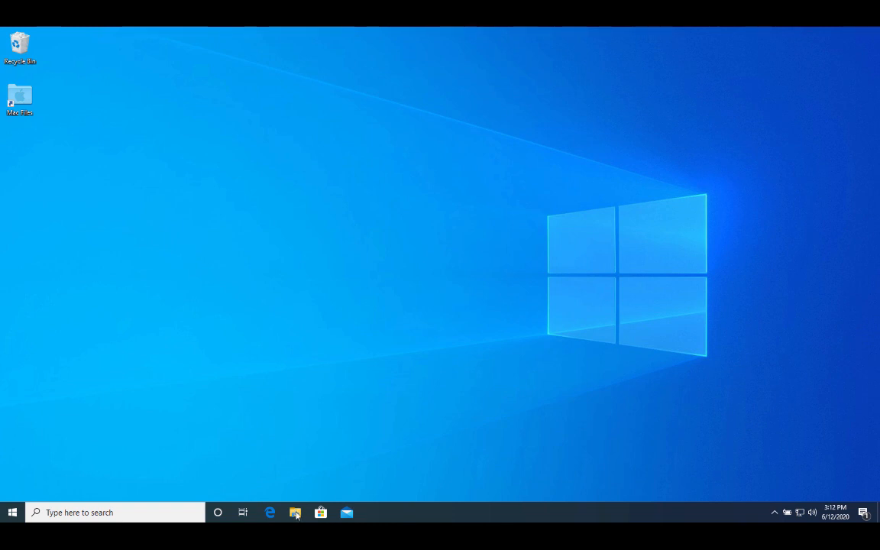
Create a new folder named 'SimCenter' on Local Disk (C:).
{"action": "left_click", "coordinate": [297, 513]}
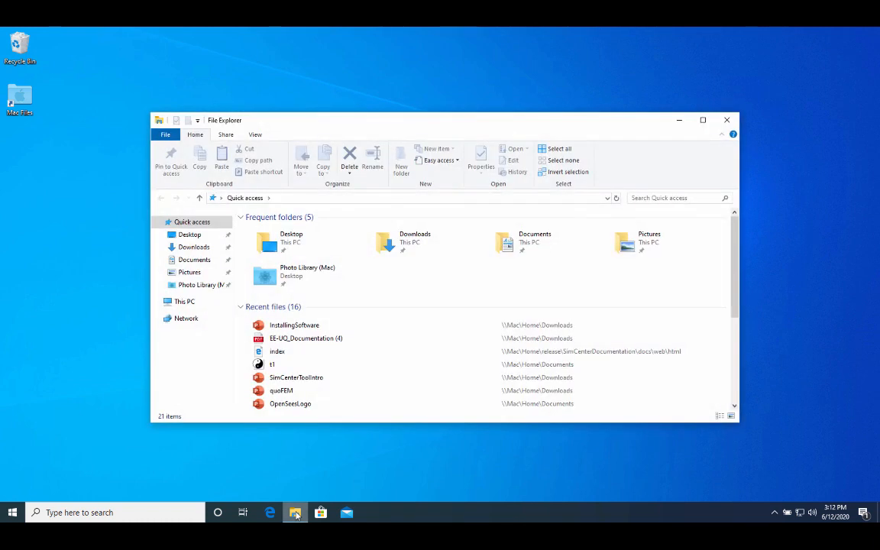
{"action": "left_click", "coordinate": [197, 305]}
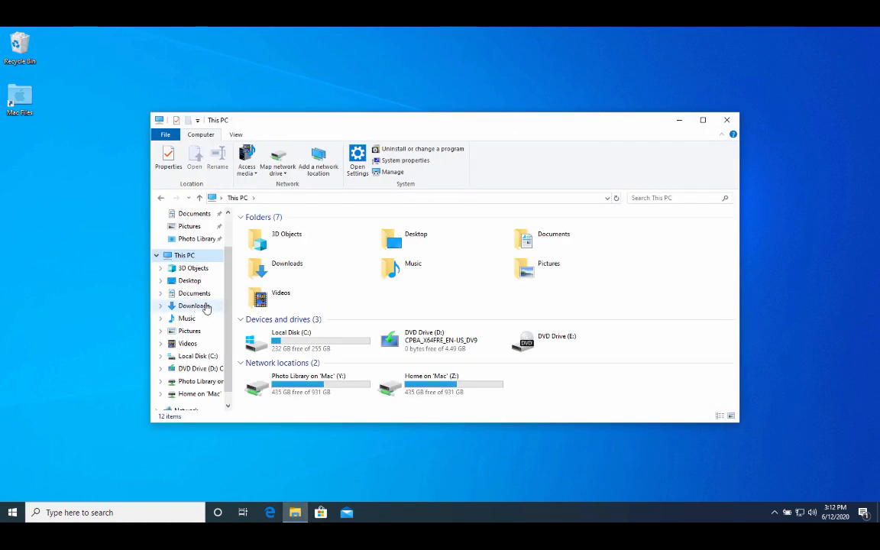
{"action": "double_click", "coordinate": [273, 342]}
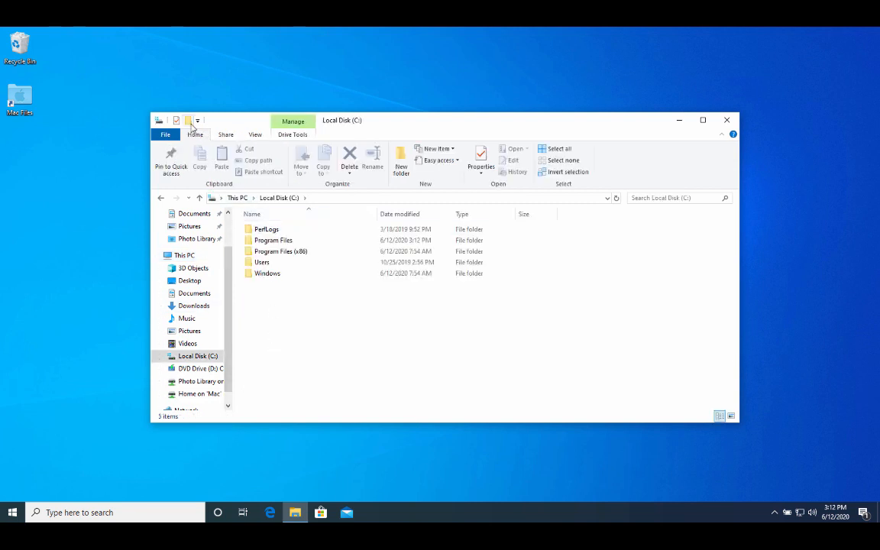
{"action": "left_click", "coordinate": [188, 121]}
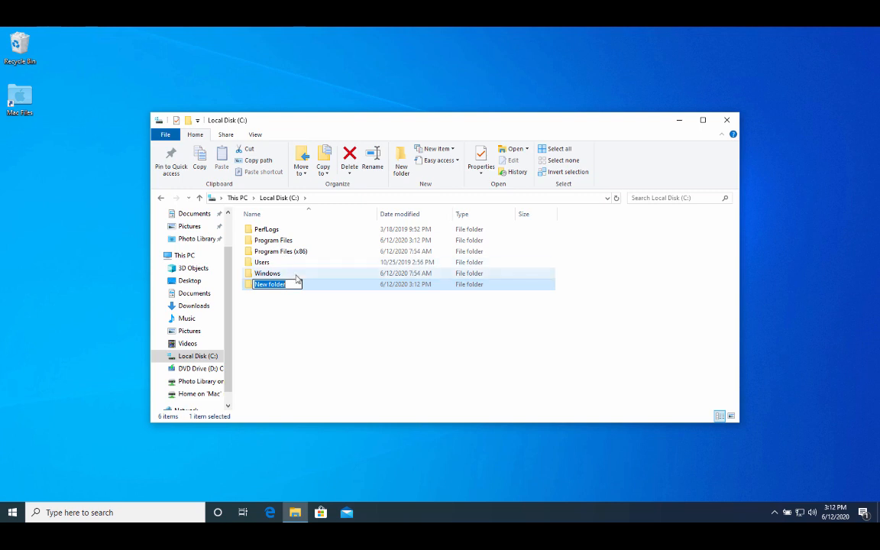
{"action": "key", "text": "BackSpace"}
{"action": "type", "text": "Si"}
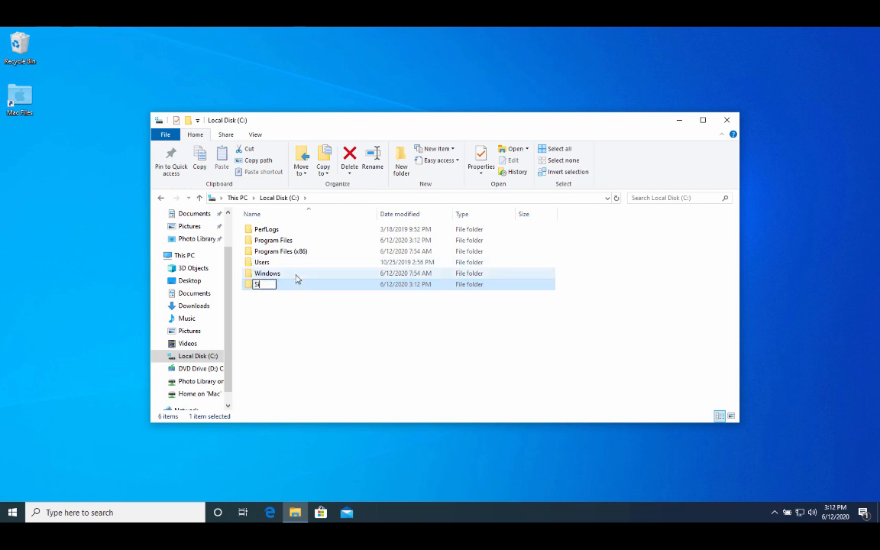
{"action": "type", "text": "mCenter"}
{"action": "key", "text": "Return"}
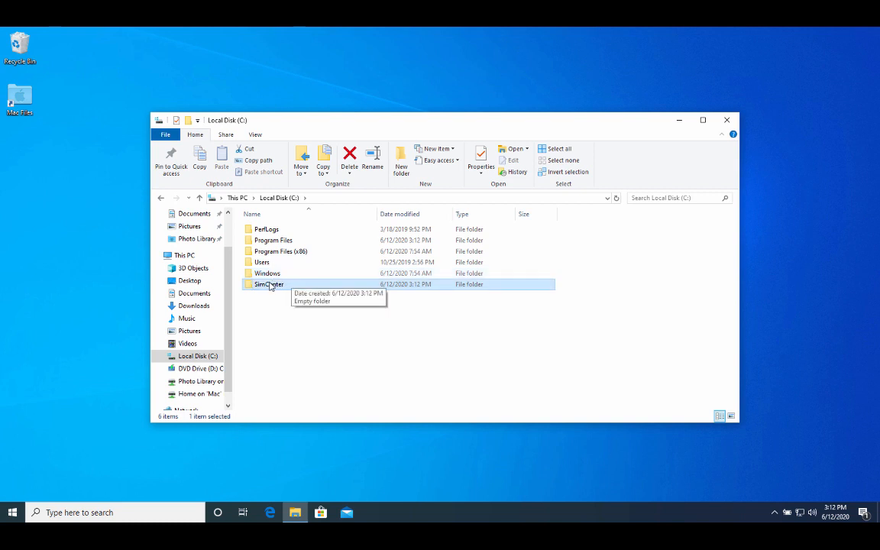
Inside SimCenter, add folders 'Dakota' and 'OpenSees', then close File Explorer.
{"action": "double_click", "coordinate": [257, 286]}
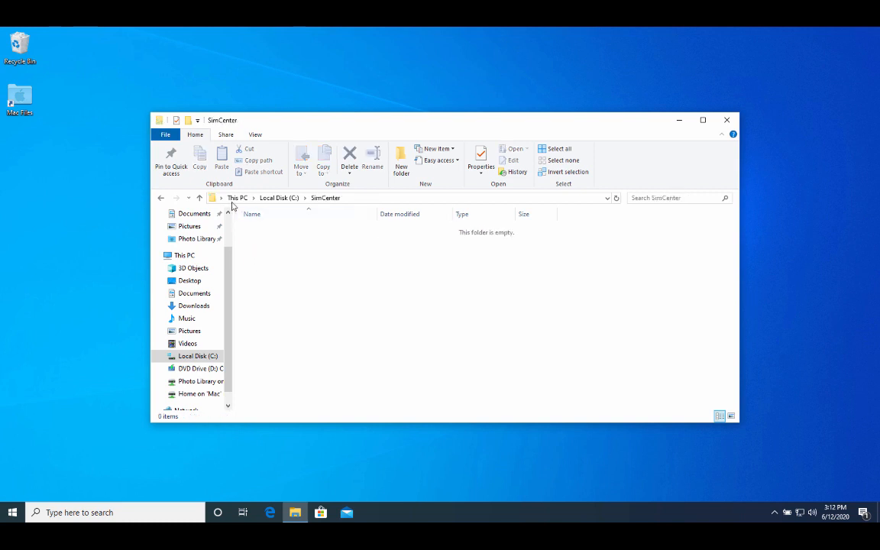
{"action": "left_click", "coordinate": [188, 121]}
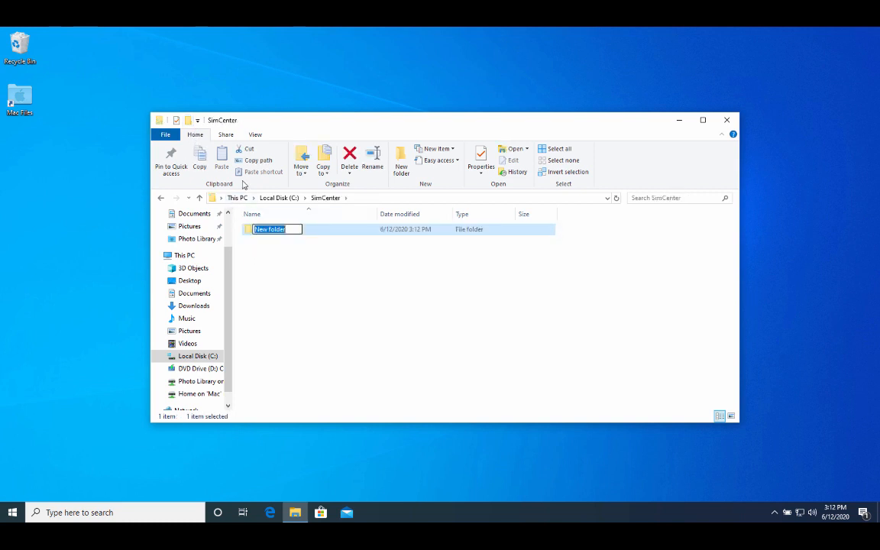
{"action": "type", "text": "Dako"}
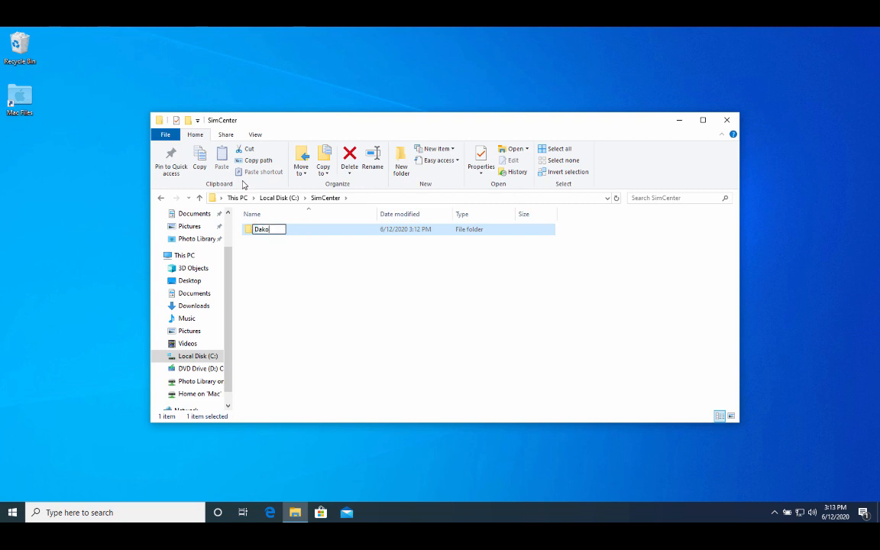
{"action": "type", "text": "ta"}
{"action": "key", "text": "Return"}
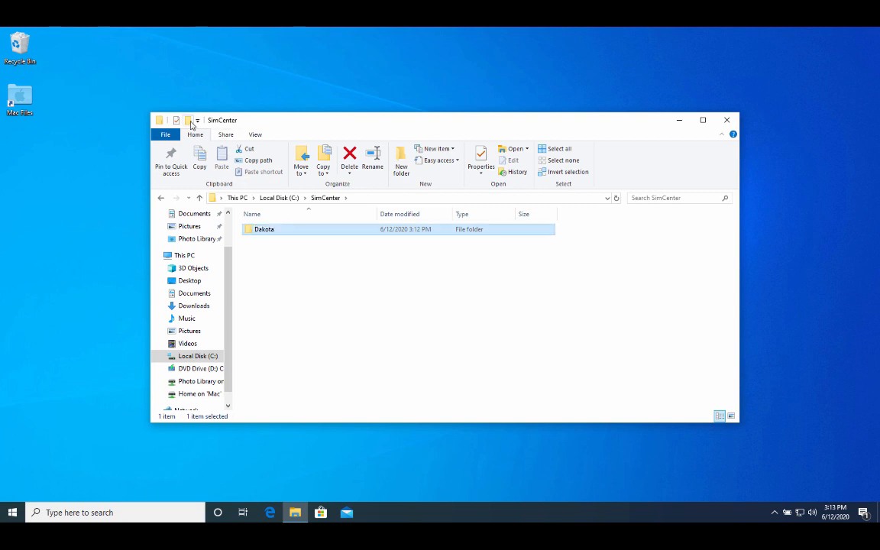
{"action": "left_click", "coordinate": [188, 121]}
{"action": "key", "text": "BackSpace"}
{"action": "type", "text": "O"}
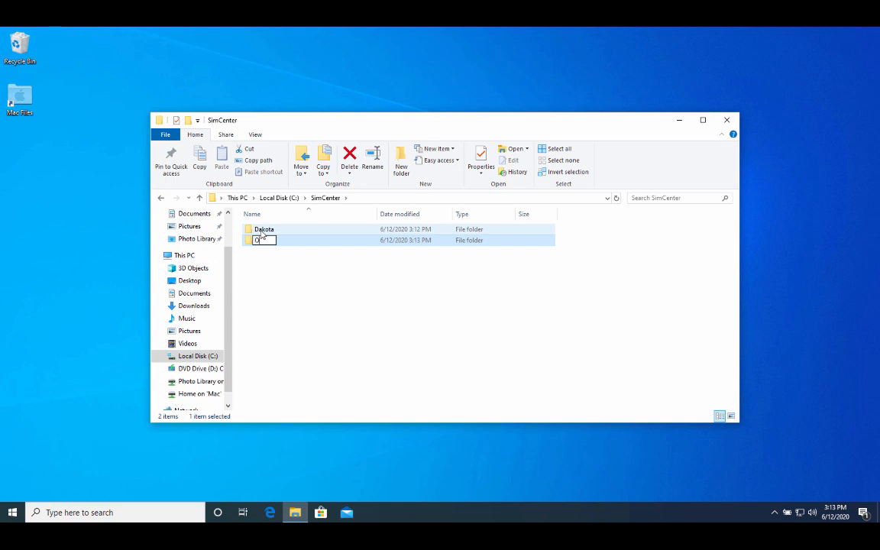
{"action": "type", "text": "penSees"}
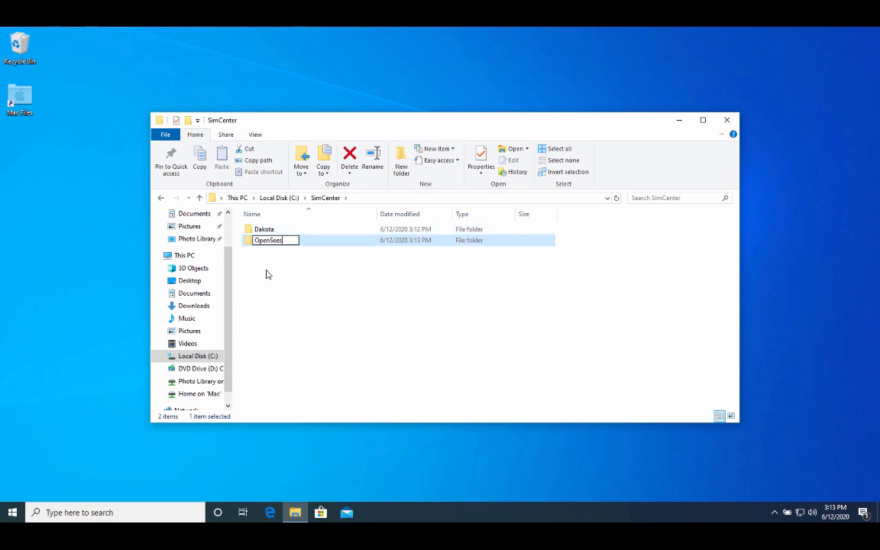
{"action": "left_click", "coordinate": [267, 274]}
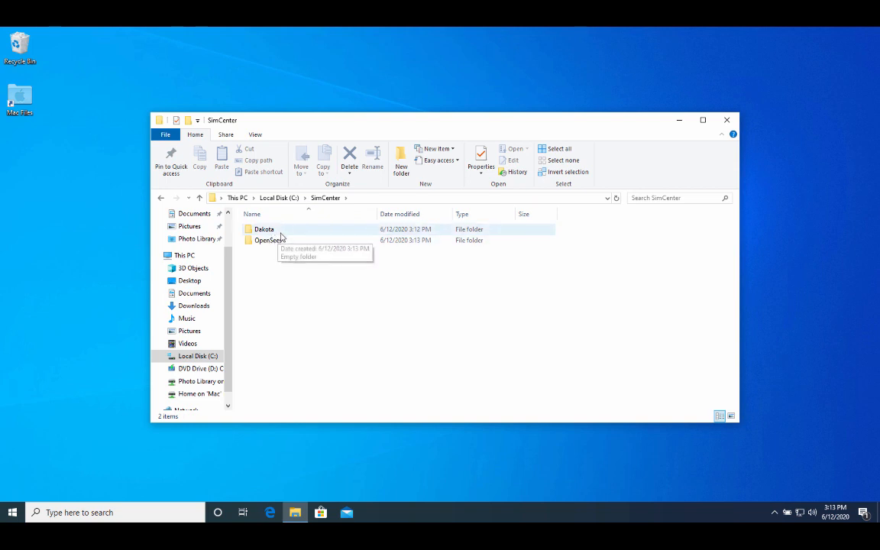
{"action": "left_click", "coordinate": [726, 123]}
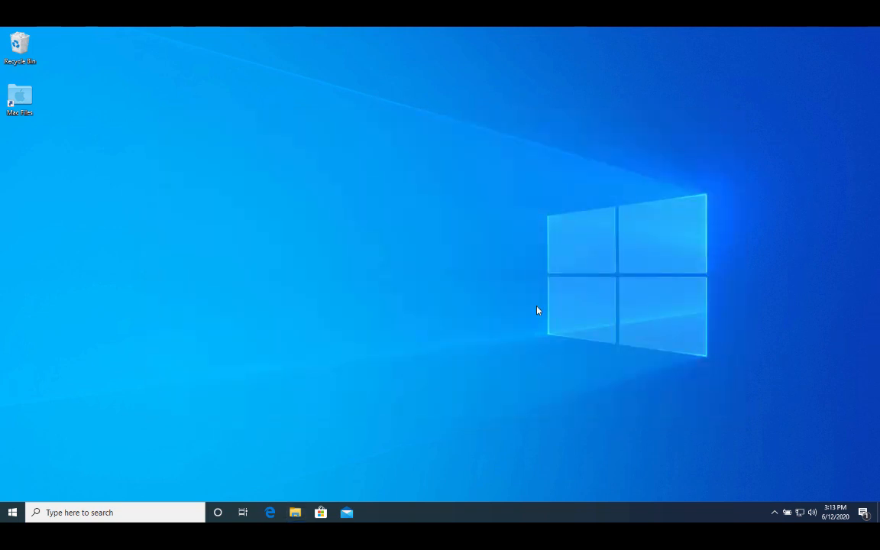
{"action": "left_click", "coordinate": [271, 513]}
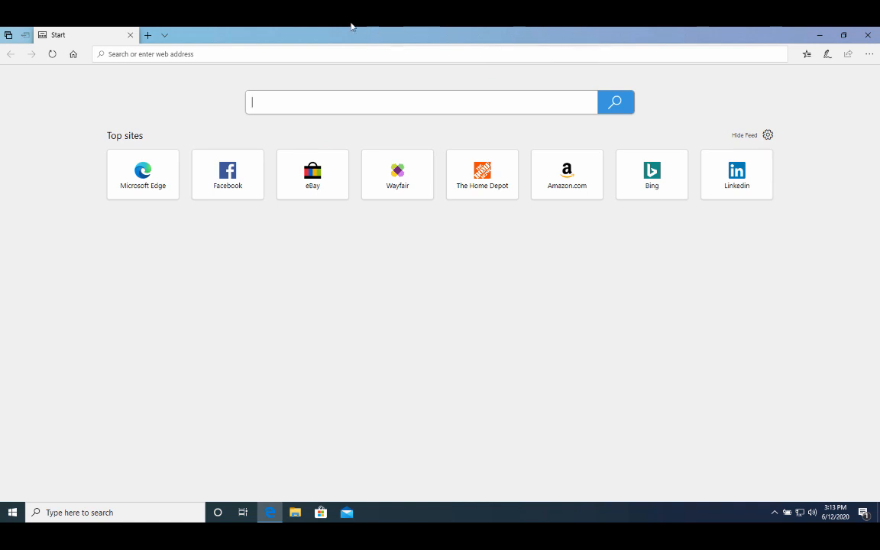
{"action": "left_click", "coordinate": [229, 54]}
{"action": "type", "text": "www.goo"}
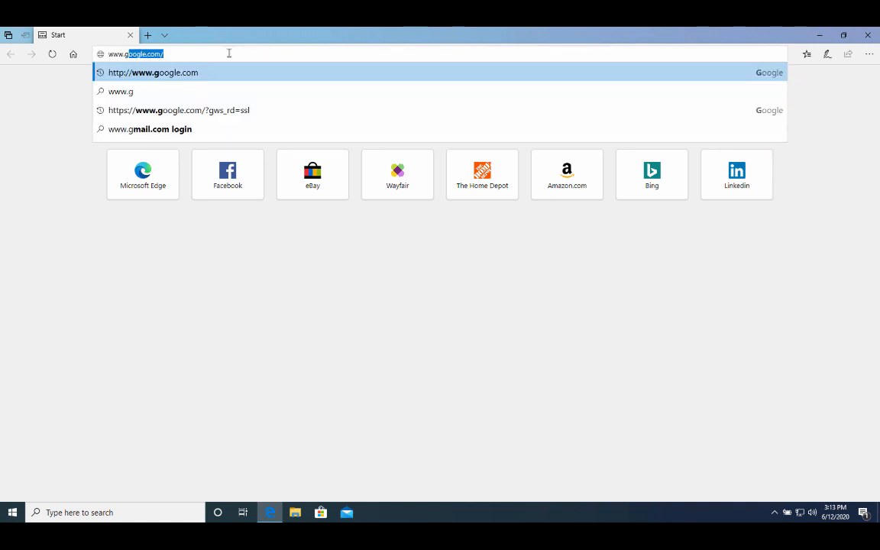
{"action": "type", "text": "gle"}
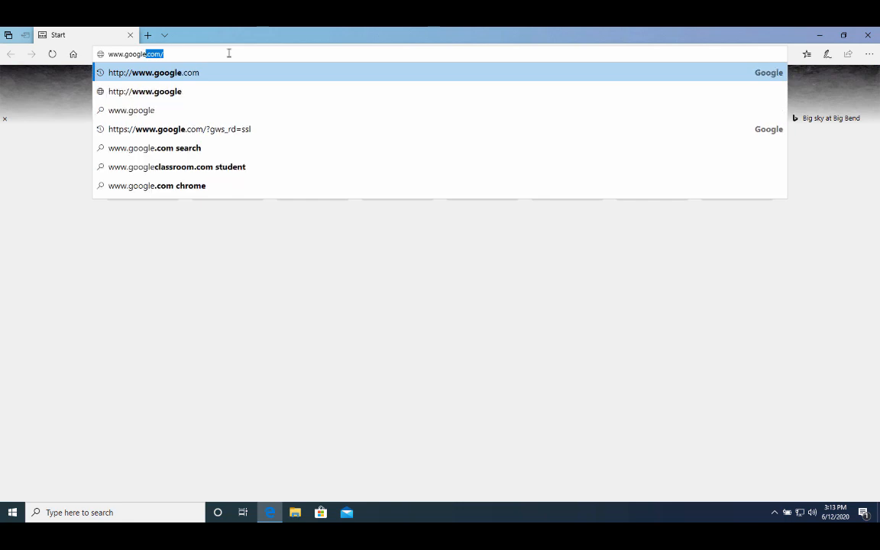
{"action": "type", "text": ".com"}
{"action": "key", "text": "Return"}
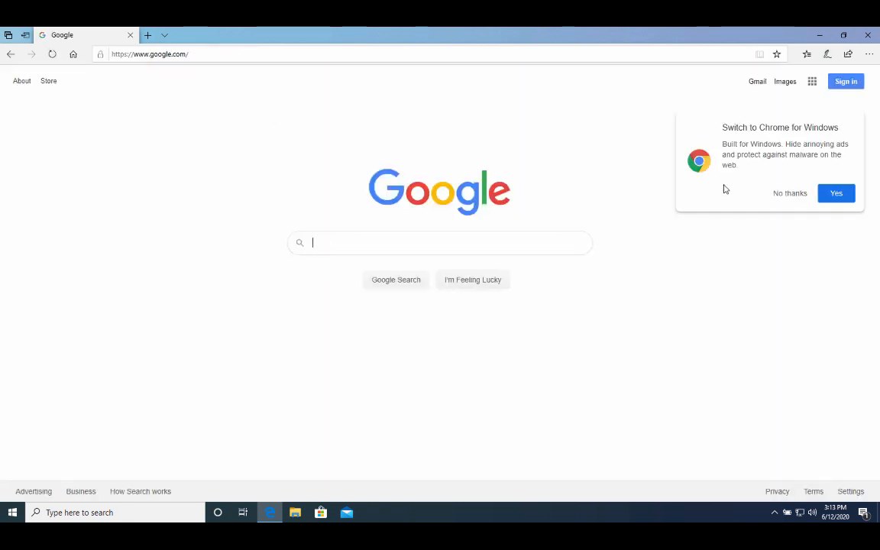
{"action": "left_click", "coordinate": [778, 194]}
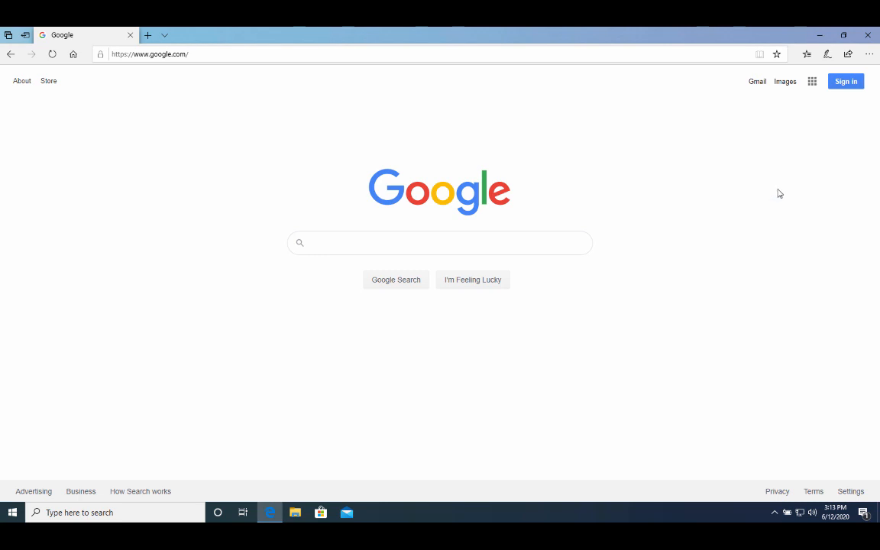
Search Google for 'python.org download'.
{"action": "left_click", "coordinate": [364, 248]}
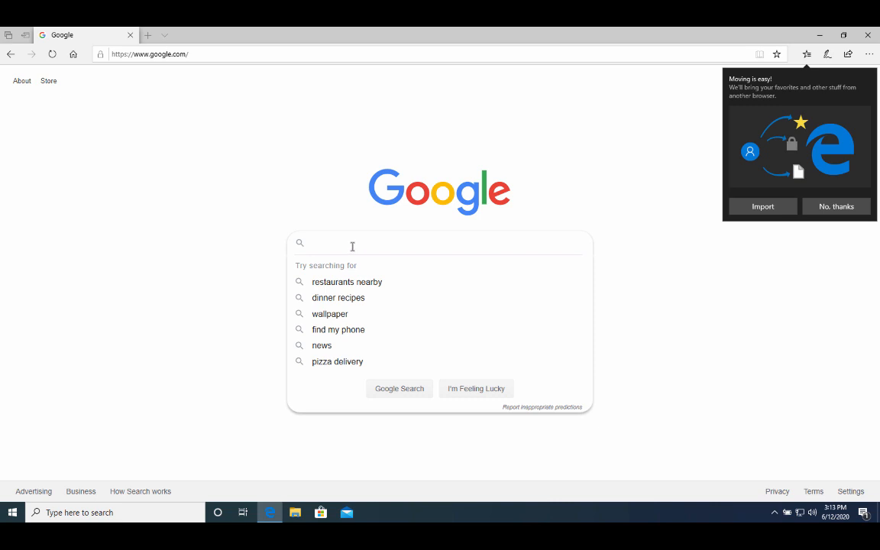
{"action": "left_click", "coordinate": [352, 246]}
{"action": "type", "text": "pyth"}
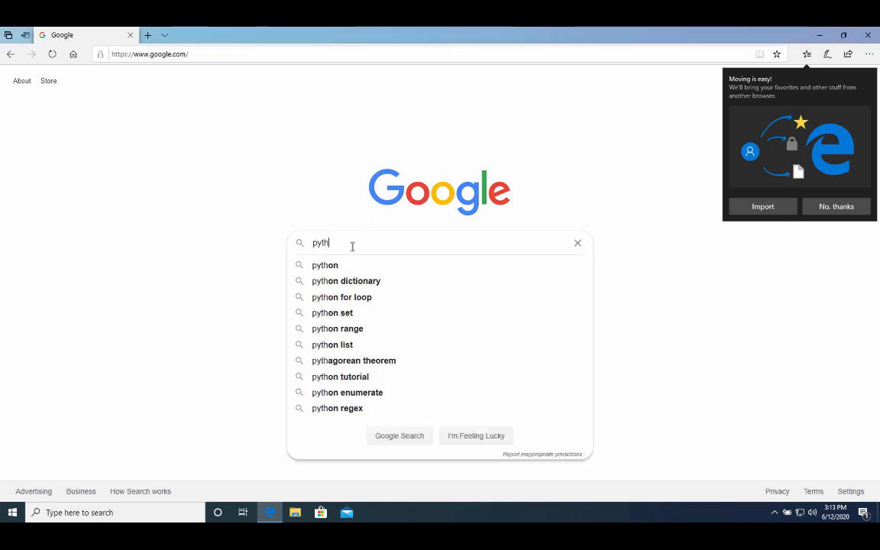
{"action": "type", "text": "on.or"}
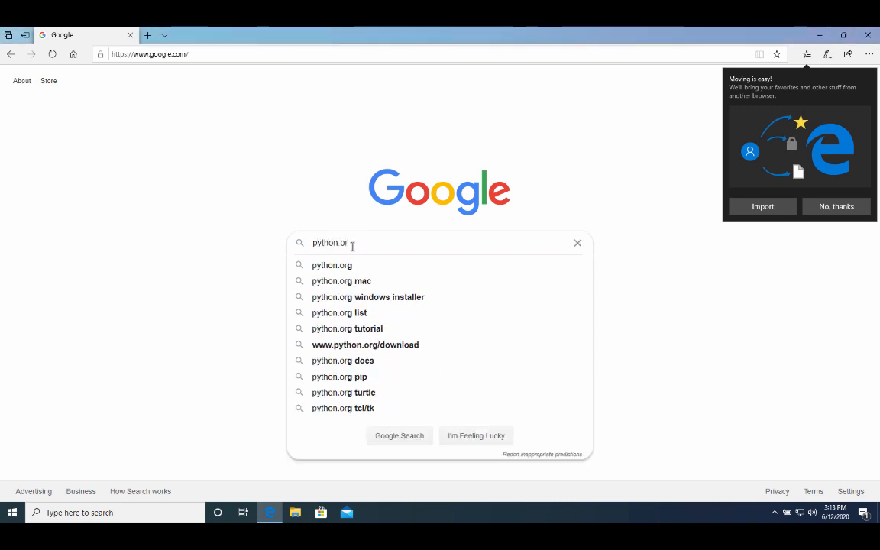
{"action": "type", "text": "g download"}
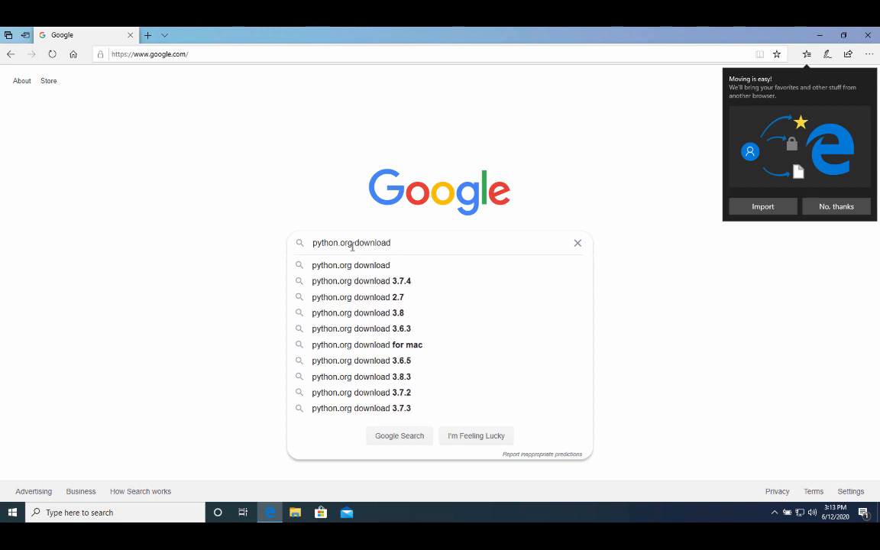
{"action": "key", "text": "Return"}
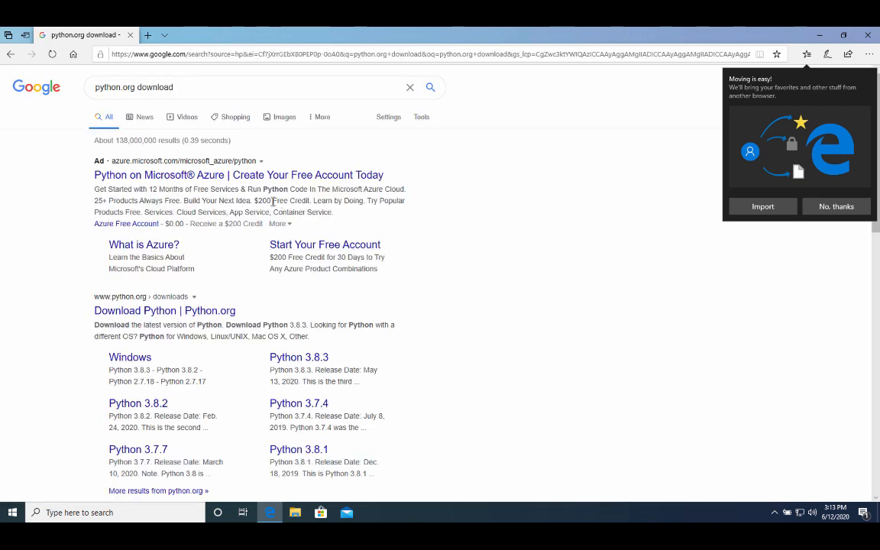
Open python.org's Python Releases for Windows page and scroll to the 3.7.7 files.
{"action": "left_click", "coordinate": [183, 311]}
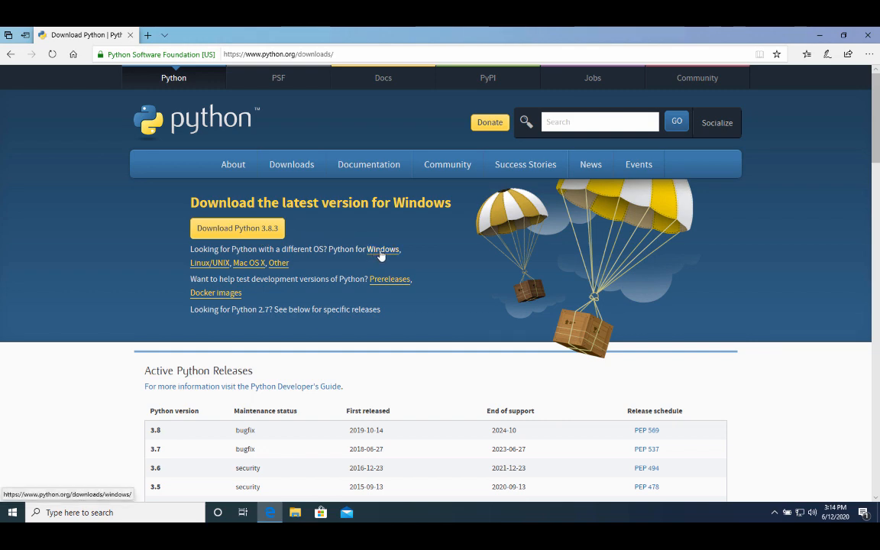
{"action": "left_click", "coordinate": [380, 251]}
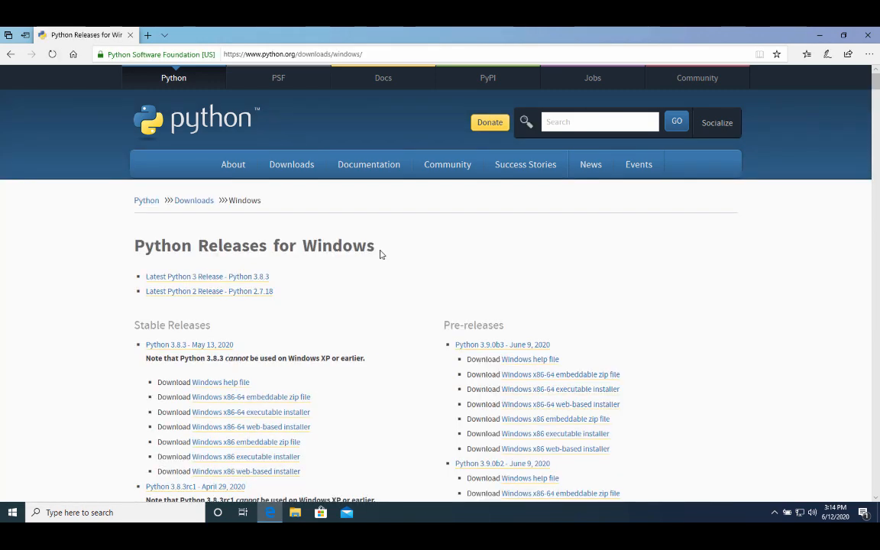
{"action": "scroll", "coordinate": [382, 254], "scroll_direction": "down", "scroll_amount": 2}
{"action": "scroll", "coordinate": [382, 254], "scroll_direction": "down", "scroll_amount": 3}
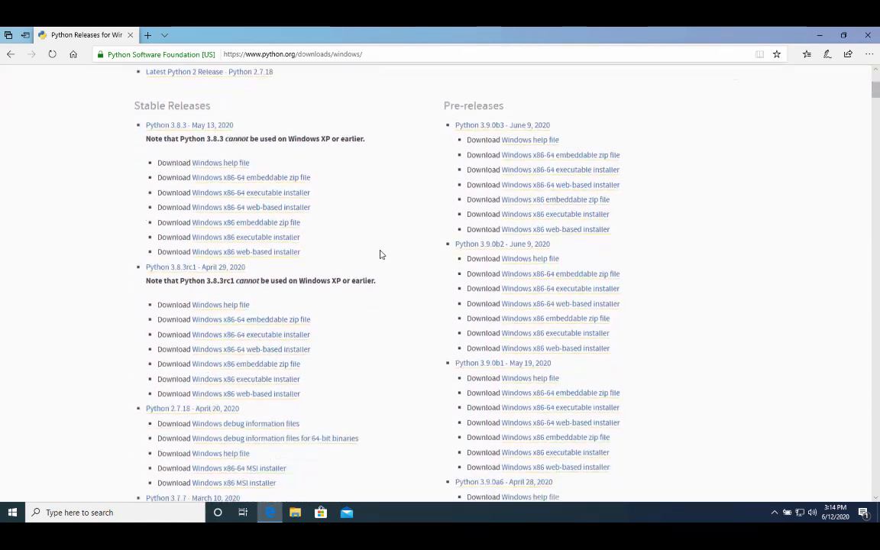
{"action": "scroll", "coordinate": [380, 253], "scroll_direction": "down", "scroll_amount": 3}
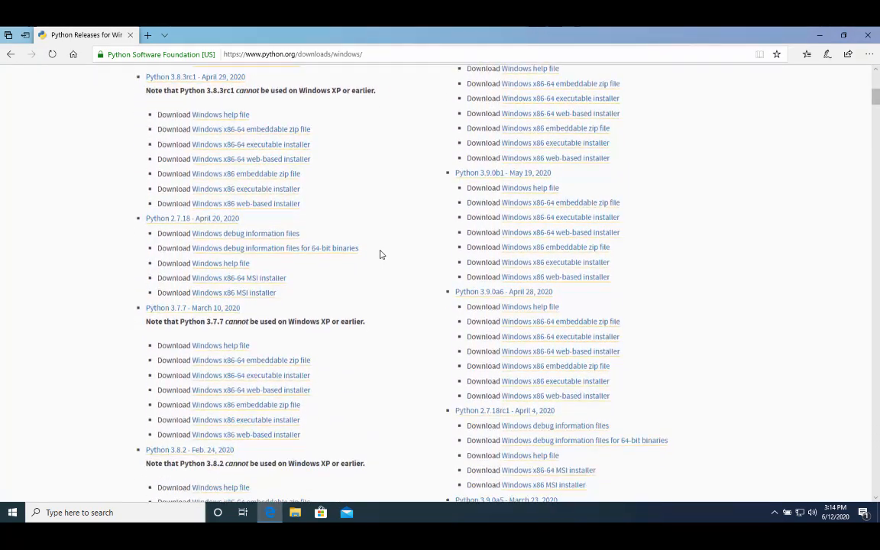
{"action": "scroll", "coordinate": [380, 254], "scroll_direction": "down", "scroll_amount": 1}
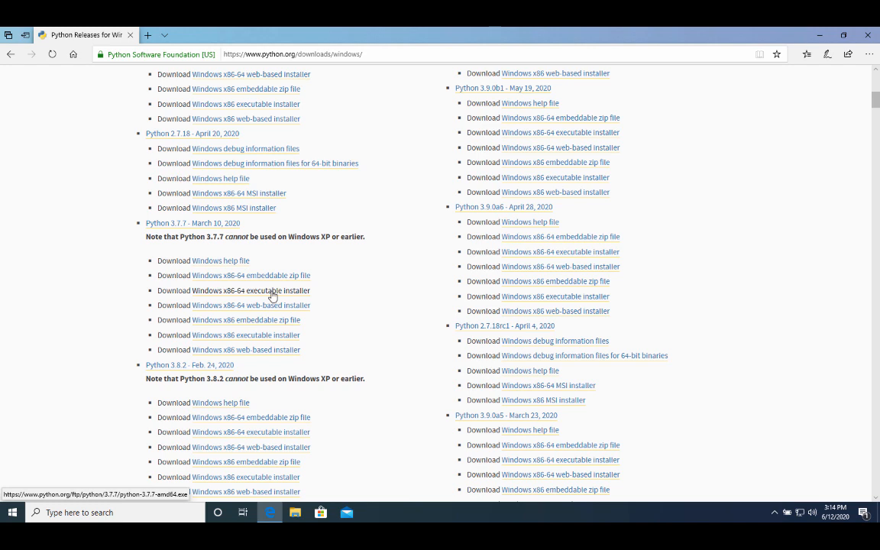
Download and run the Python 3.7.7 x86-64 executable installer.
{"action": "left_click", "coordinate": [271, 292]}
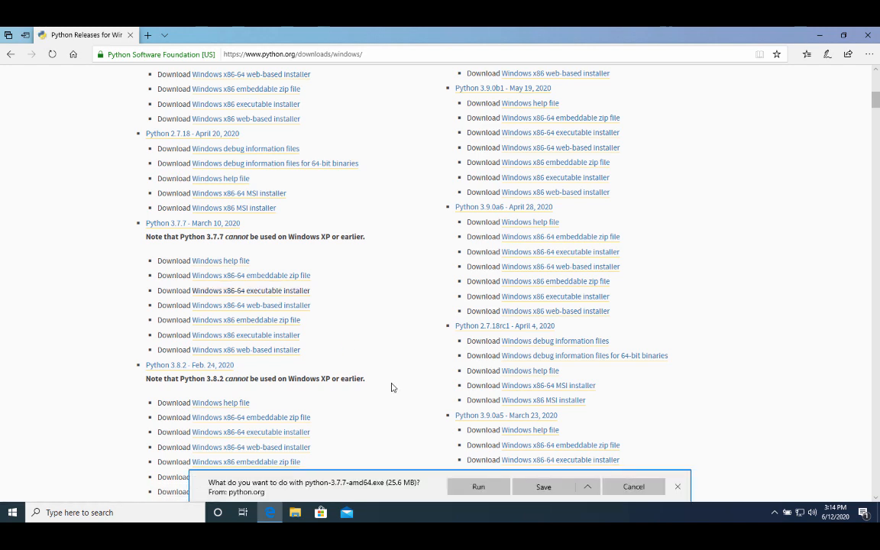
{"action": "left_click", "coordinate": [472, 486]}
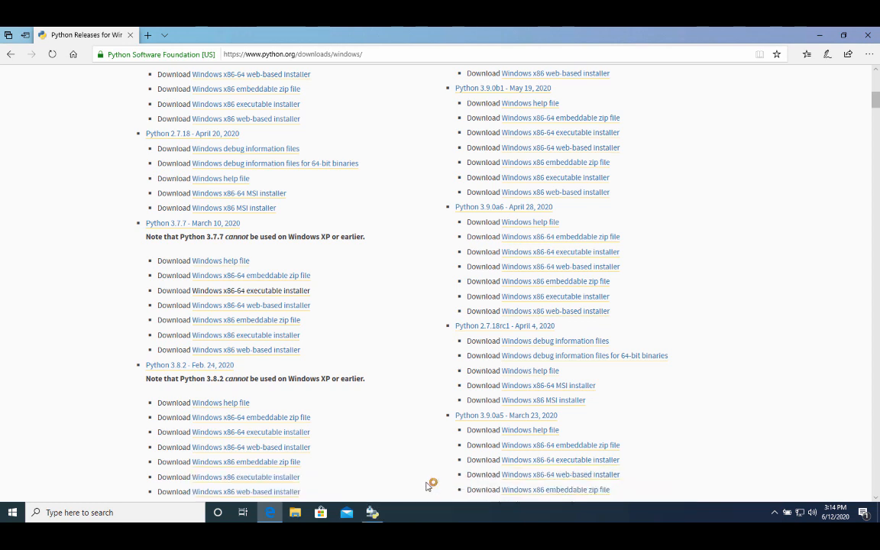
{"action": "left_click", "coordinate": [372, 512]}
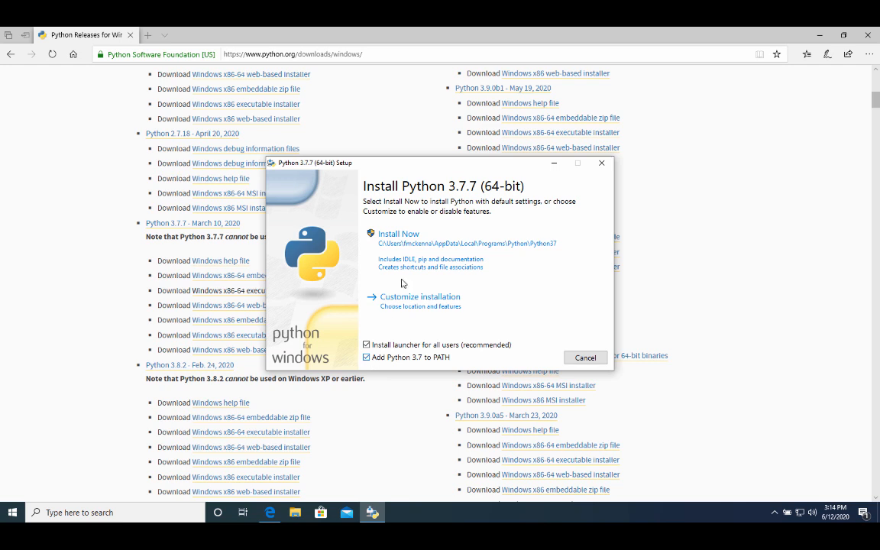
Install Python 3.7.7 via Install Now, approve the UAC prompt, and close the finished installer.
{"action": "left_click", "coordinate": [410, 240]}
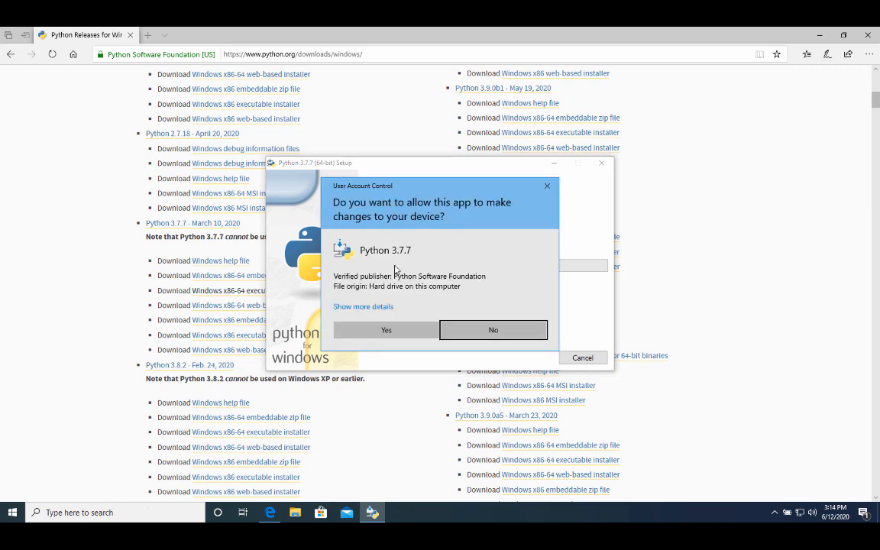
{"action": "left_click", "coordinate": [379, 330]}
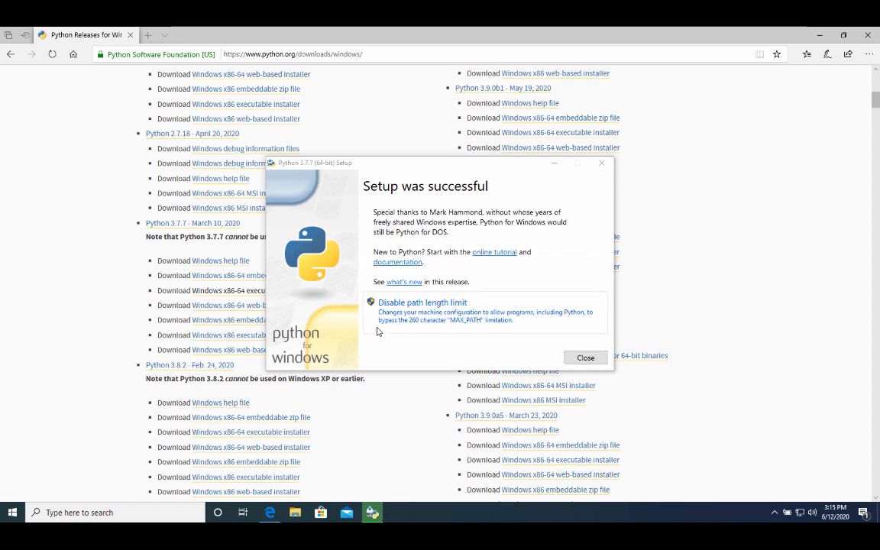
{"action": "left_click", "coordinate": [585, 358]}
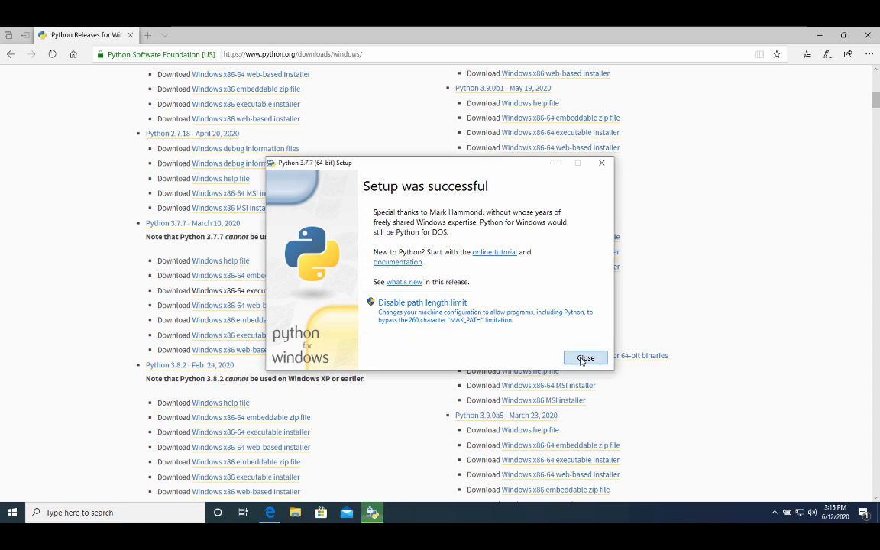
{"action": "key", "text": "Home"}
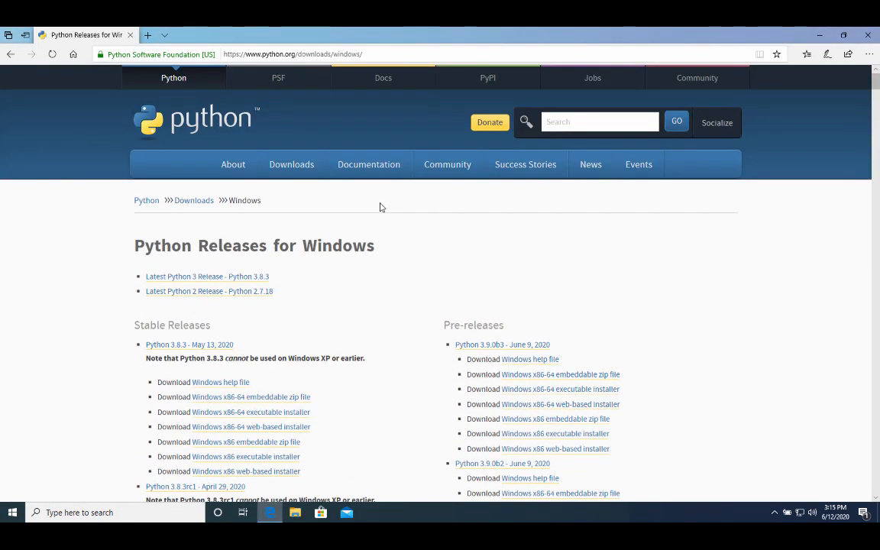
Go back to google.com and search for 'dakota sandia download'.
{"action": "left_click_drag", "start_coordinate": [393, 56], "coordinate": [222, 39]}
{"action": "key", "text": "BackSpace"}
{"action": "type", "text": "www.goo"}
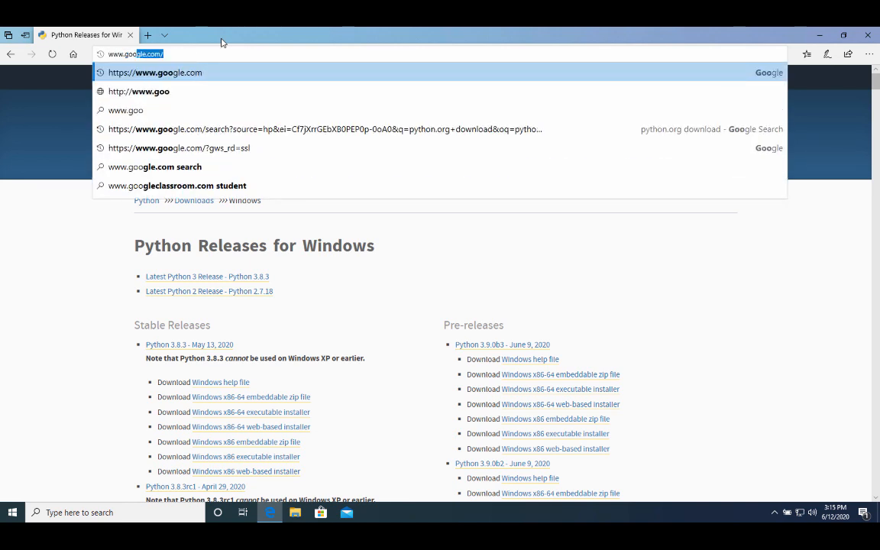
{"action": "key", "text": "Return"}
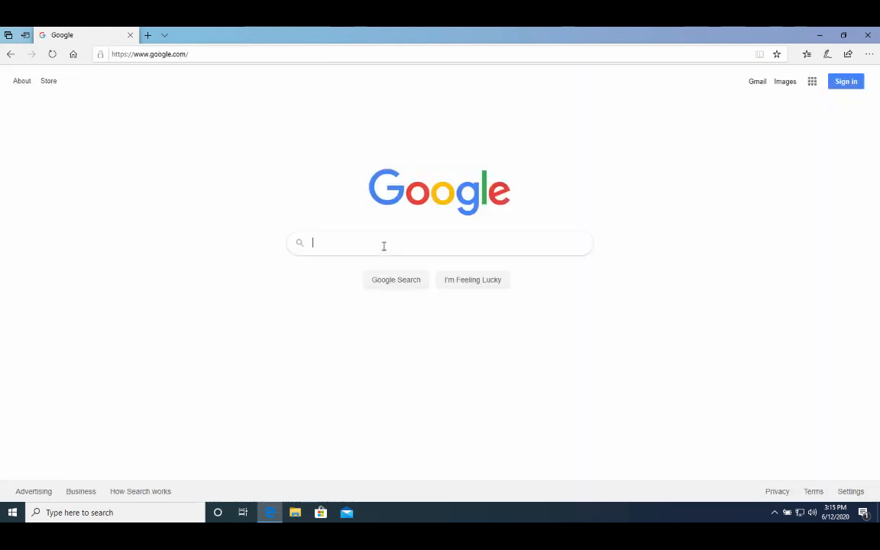
{"action": "left_click", "coordinate": [374, 244]}
{"action": "type", "text": "d"}
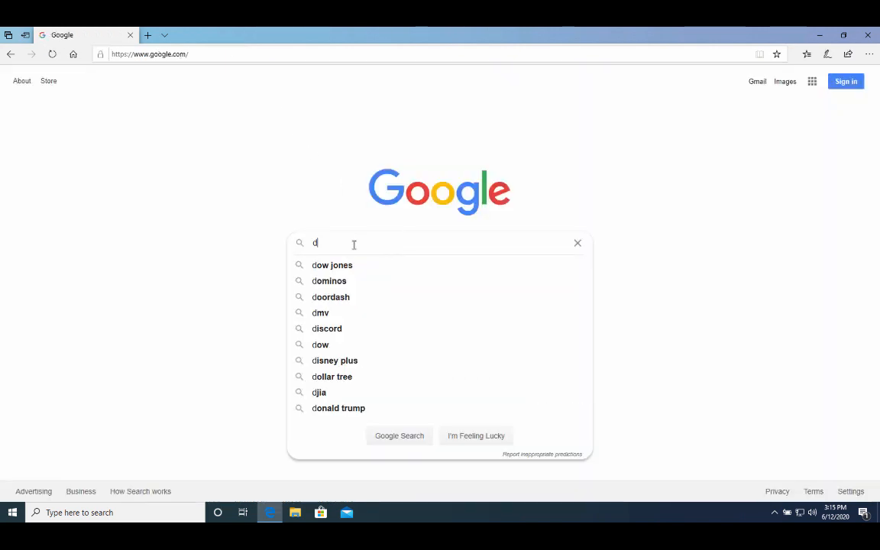
{"action": "type", "text": "akota san"}
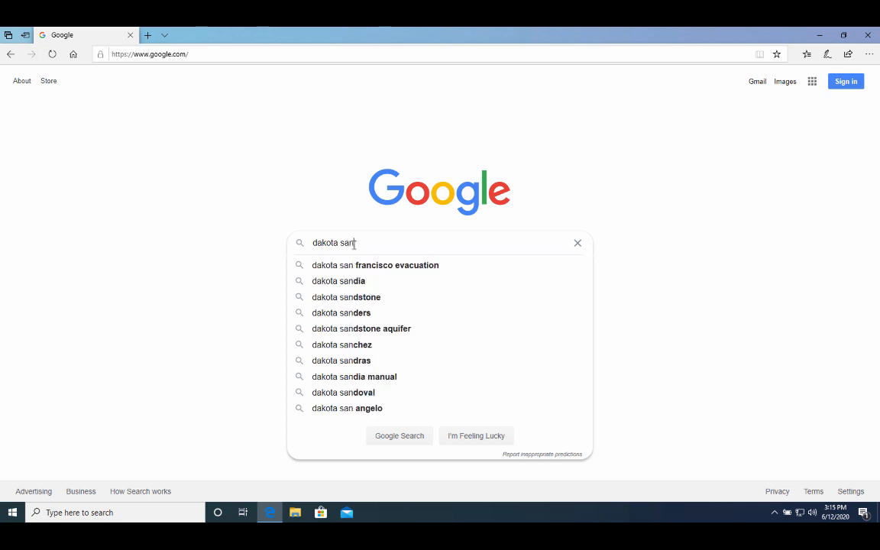
{"action": "type", "text": "dia download"}
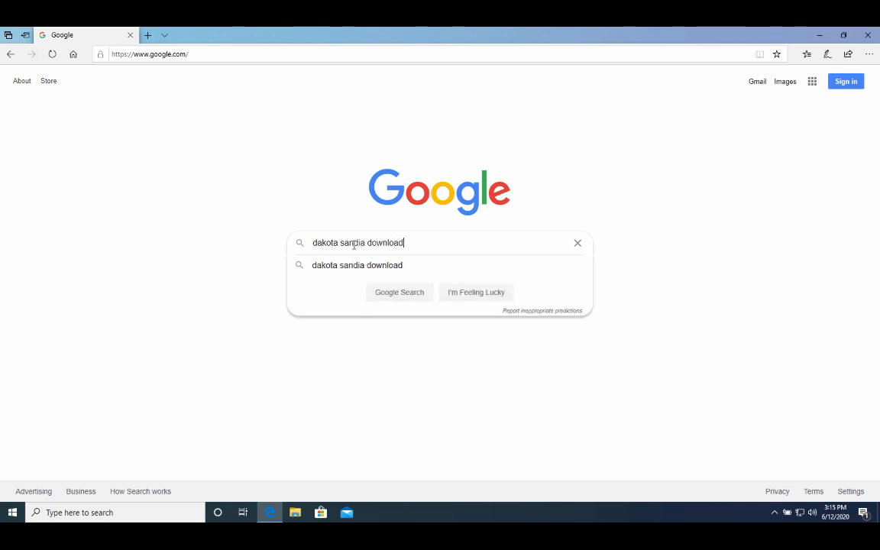
{"action": "key", "text": "Return"}
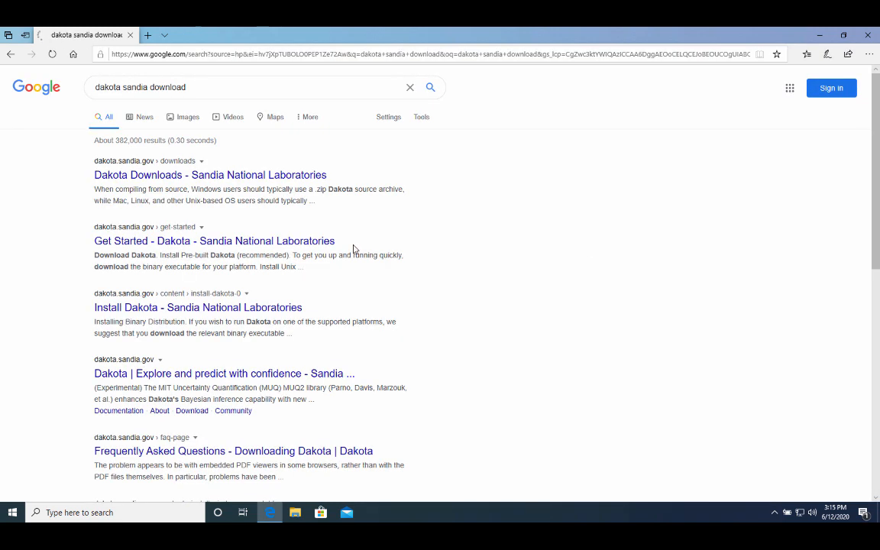
Open Dakota Downloads, filter to Windows and 6.12, and download the Windows x86 zip.
{"action": "left_click", "coordinate": [207, 179]}
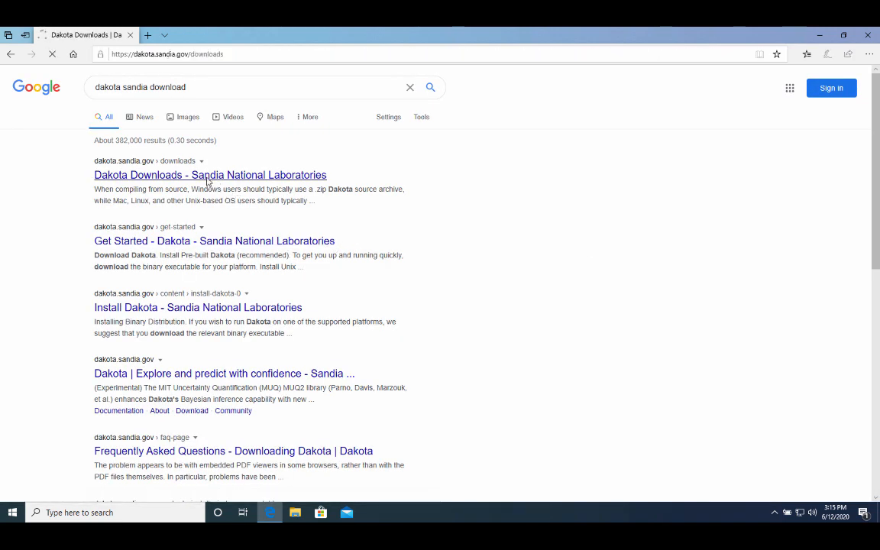
{"action": "scroll", "coordinate": [260, 294], "scroll_direction": "down", "scroll_amount": 5}
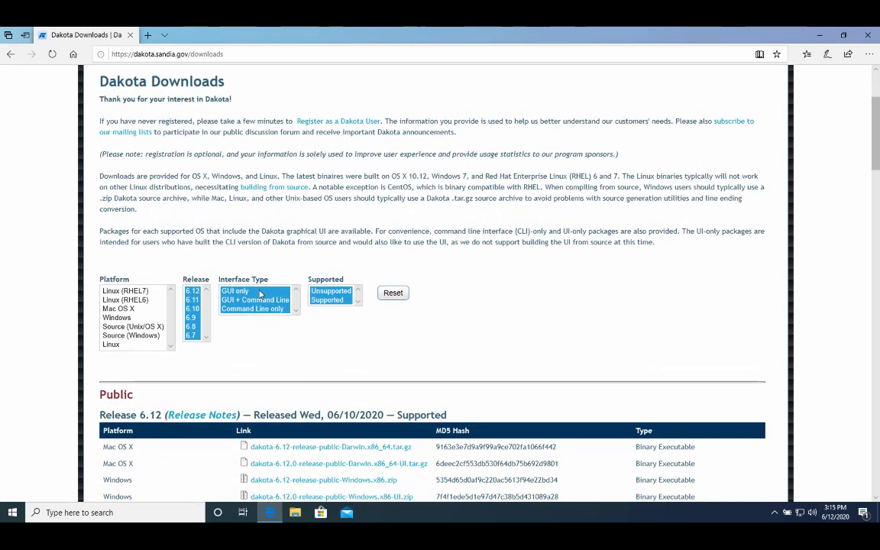
{"action": "scroll", "coordinate": [260, 294], "scroll_direction": "down", "scroll_amount": 4}
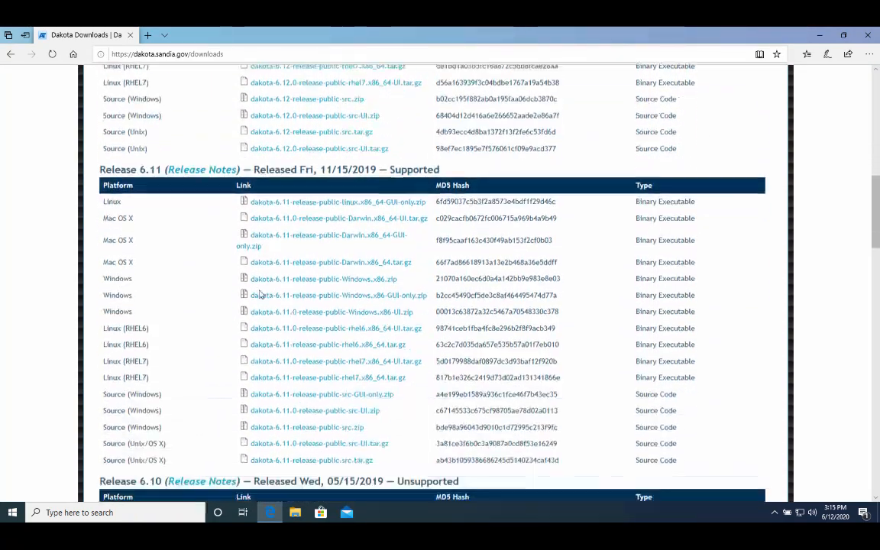
{"action": "scroll", "coordinate": [259, 294], "scroll_direction": "up", "scroll_amount": 6}
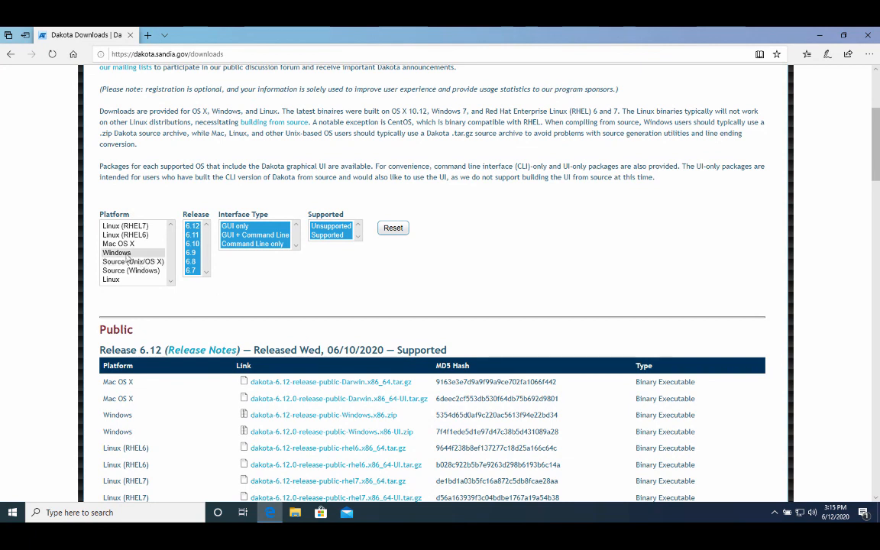
{"action": "left_click", "coordinate": [116, 253]}
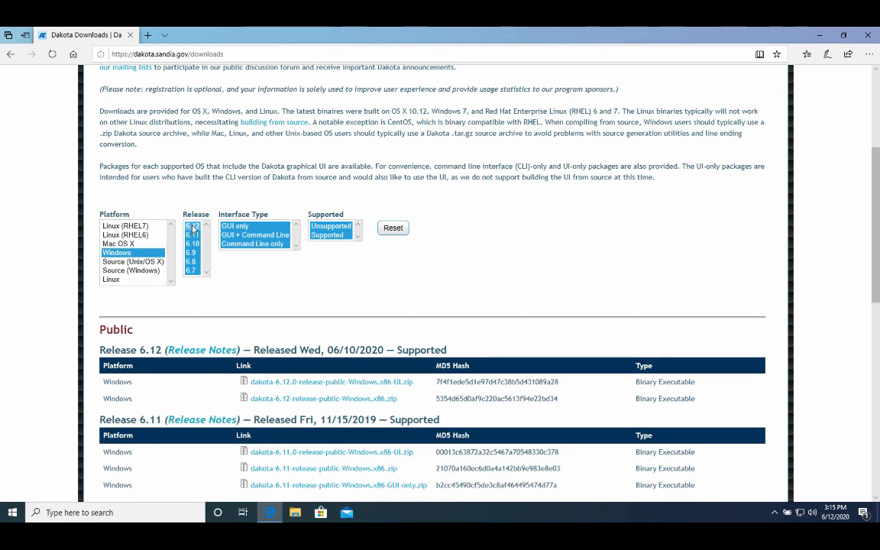
{"action": "left_click", "coordinate": [192, 227]}
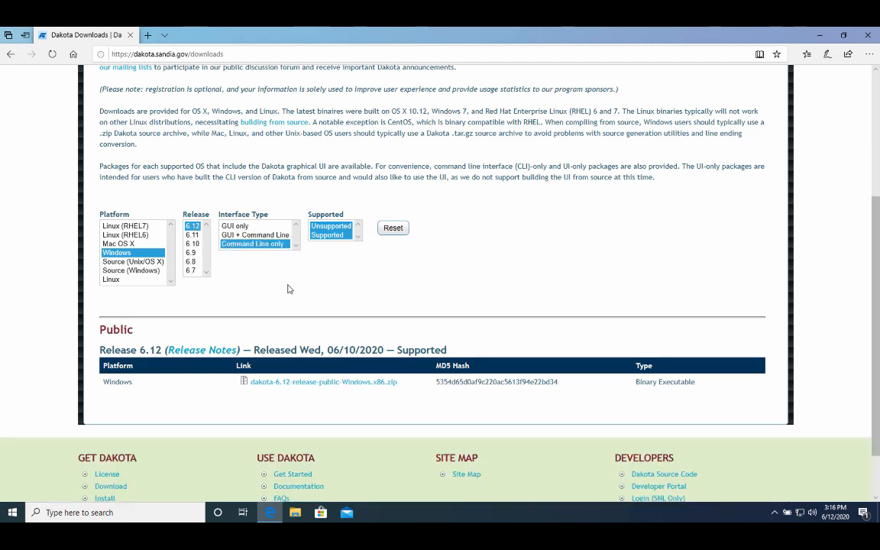
{"action": "scroll", "coordinate": [290, 286], "scroll_direction": "down", "scroll_amount": 1}
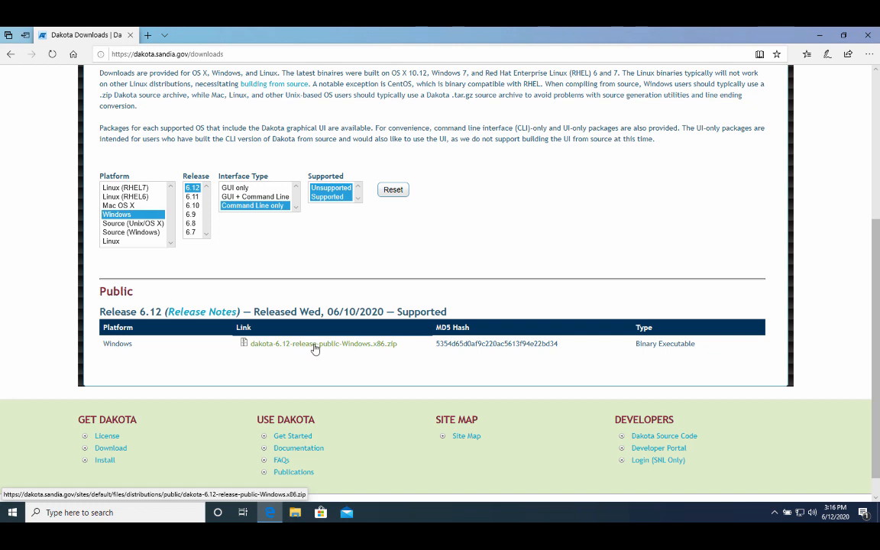
{"action": "left_click", "coordinate": [315, 348]}
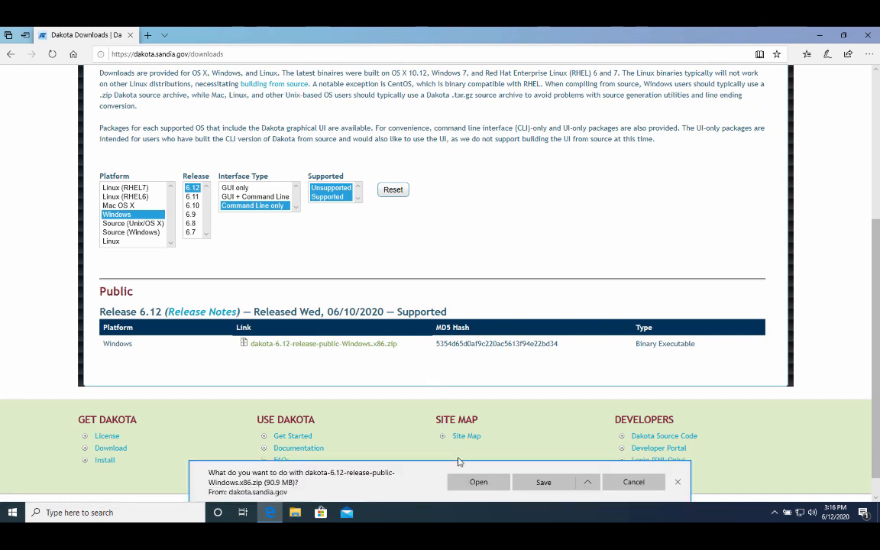
Extract all files of the Dakota 6.12 zip into C:\SimCenter\Dakota.
{"action": "left_click", "coordinate": [468, 481]}
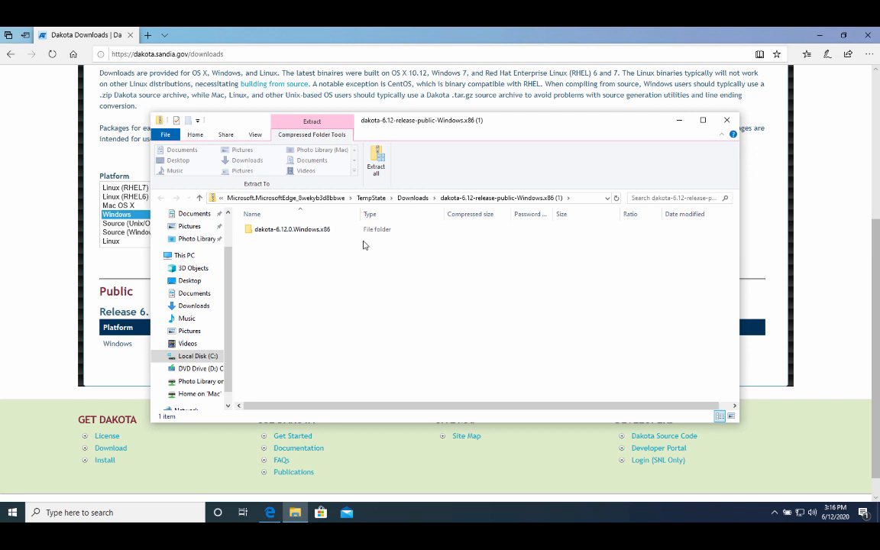
{"action": "left_click", "coordinate": [376, 168]}
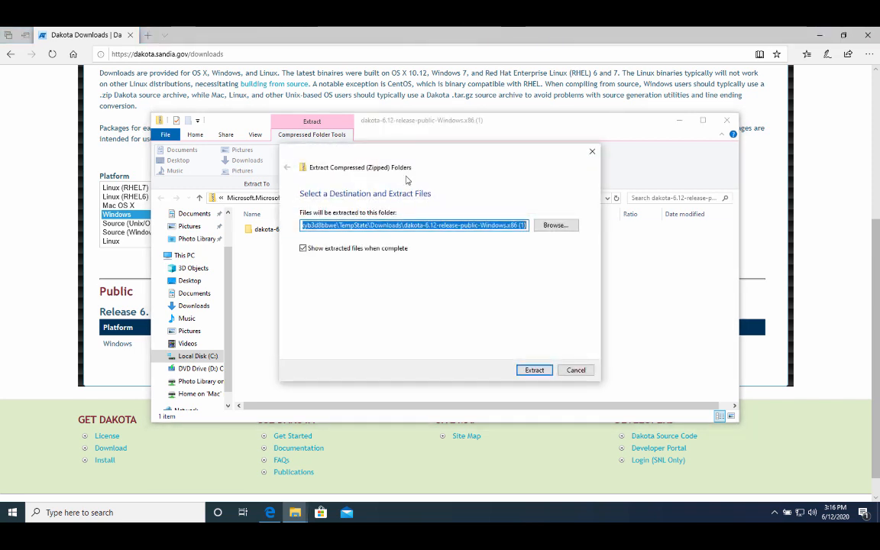
{"action": "left_click", "coordinate": [550, 225]}
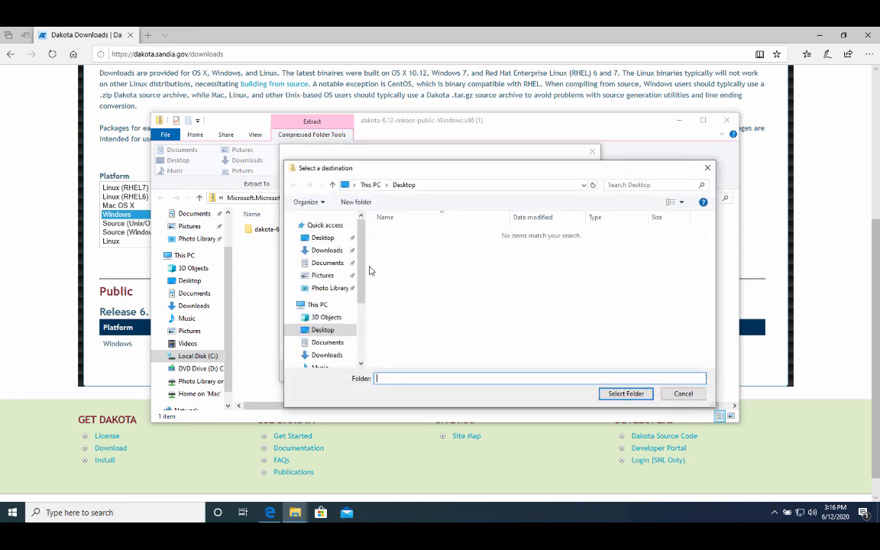
{"action": "scroll", "coordinate": [328, 275], "scroll_direction": "down", "scroll_amount": 5}
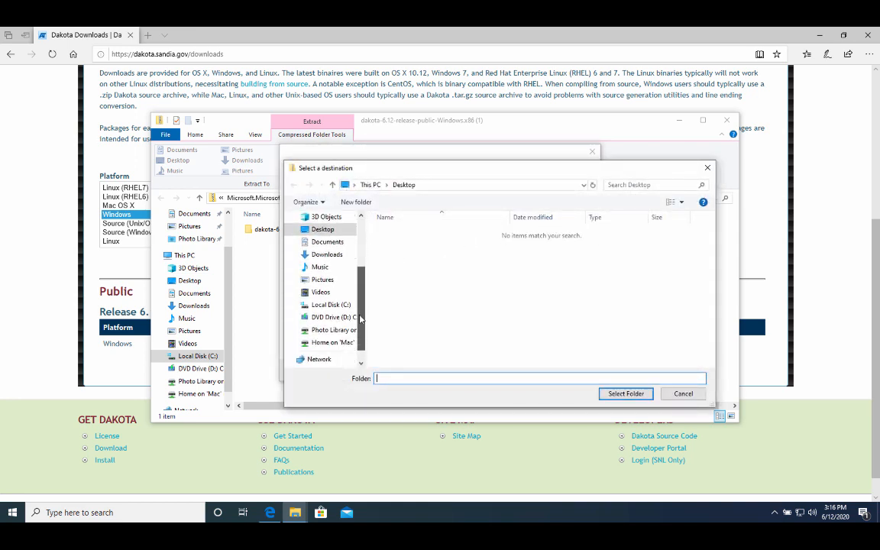
{"action": "left_click", "coordinate": [330, 306]}
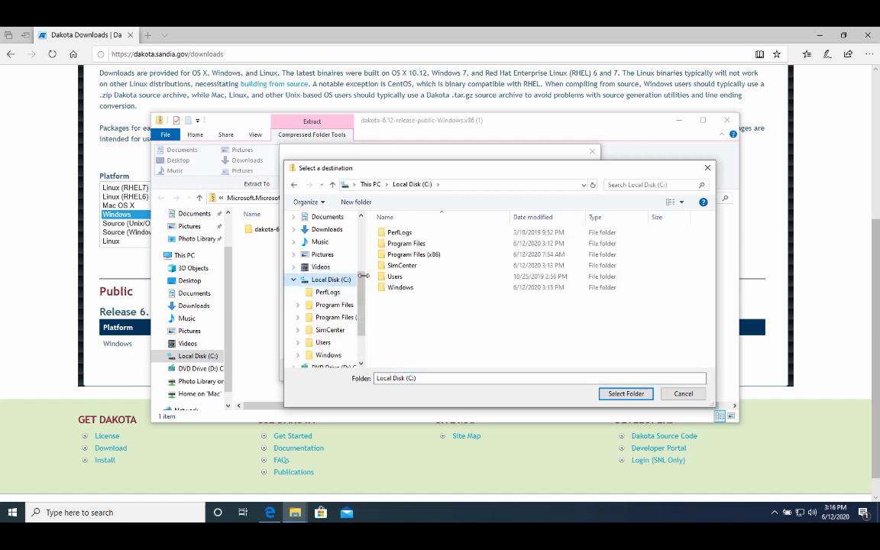
{"action": "double_click", "coordinate": [398, 265]}
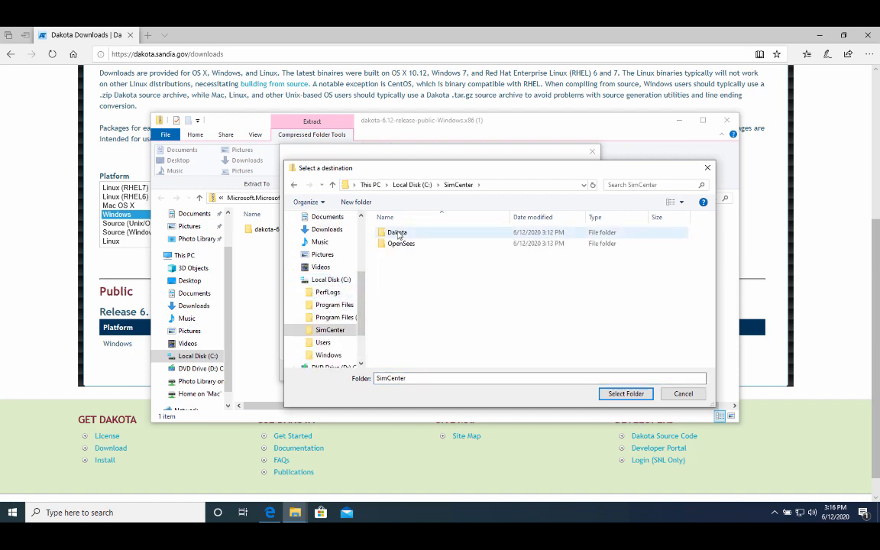
{"action": "double_click", "coordinate": [396, 233]}
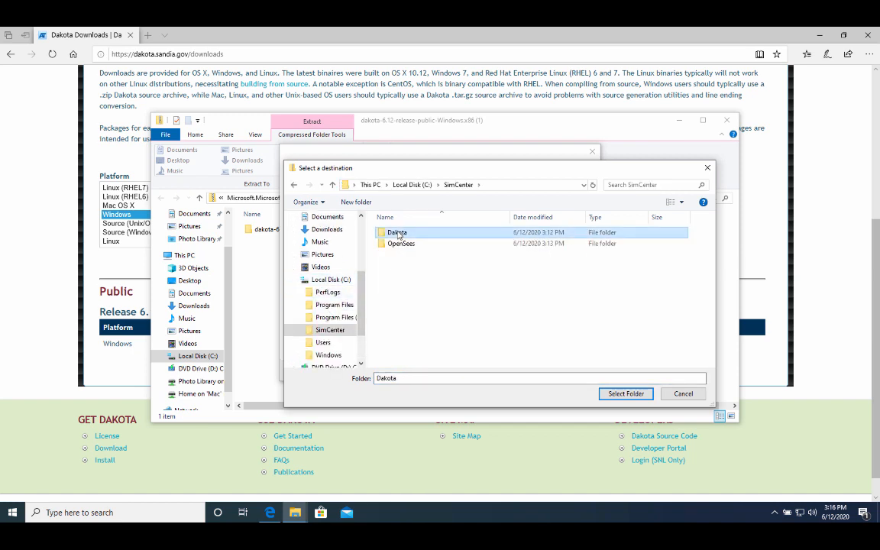
{"action": "left_click", "coordinate": [630, 393]}
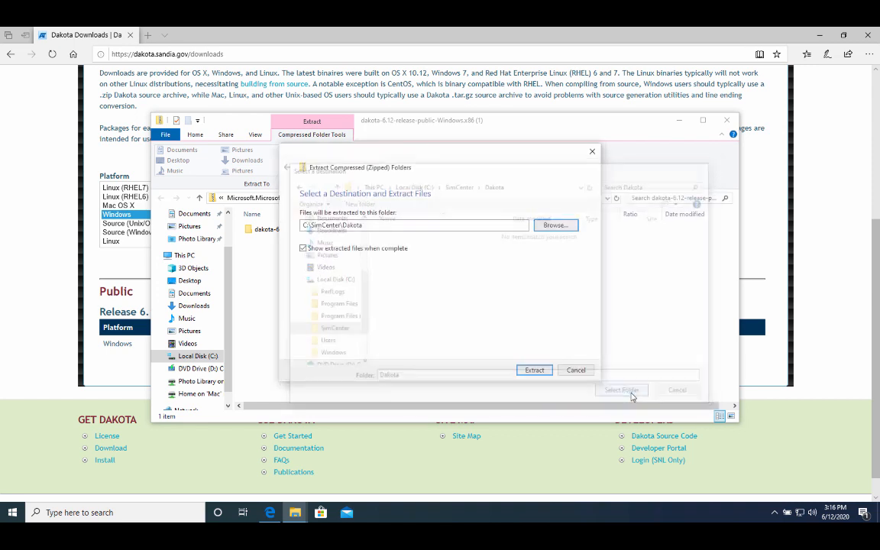
{"action": "left_click", "coordinate": [544, 373]}
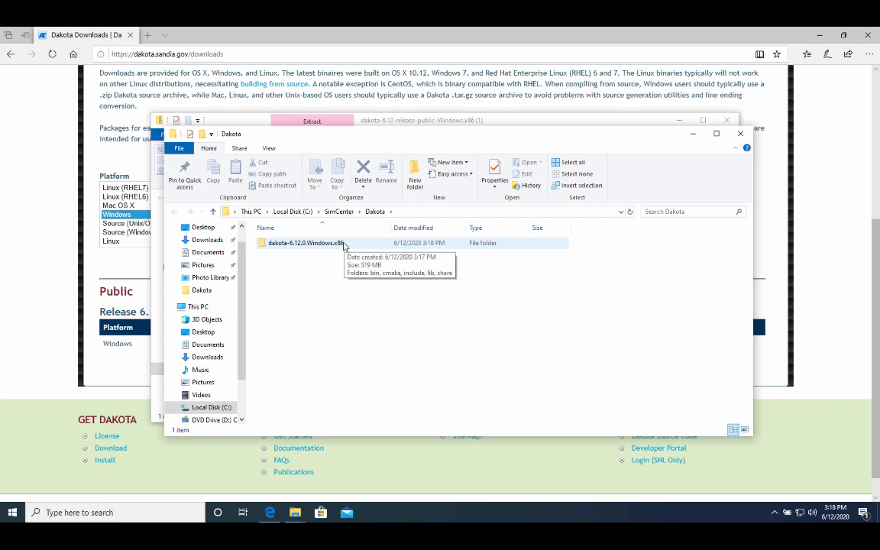
Rename the extracted dakota-6.12.0.Windows.x86 folder to dakota-6.12.0.
{"action": "left_click", "coordinate": [343, 244]}
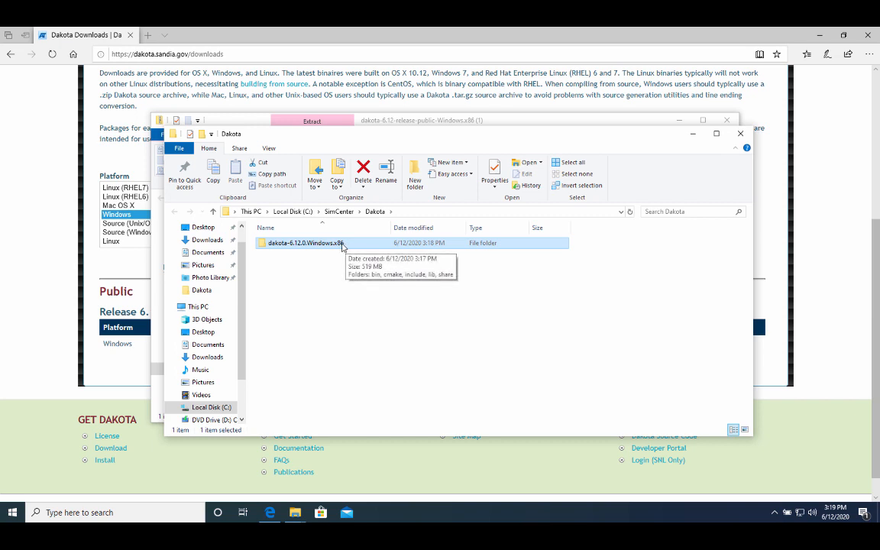
{"action": "left_click", "coordinate": [342, 245]}
{"action": "left_click", "coordinate": [343, 243]}
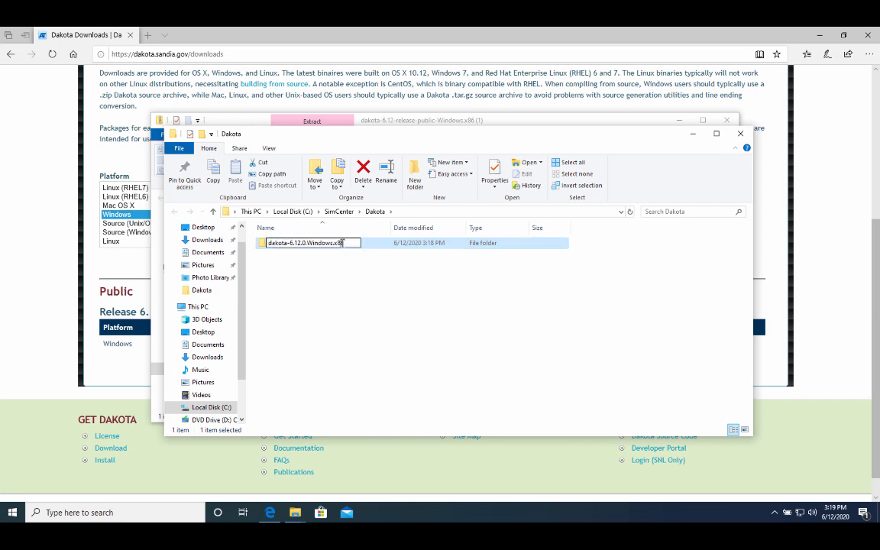
{"action": "key", "text": "BackSpace"}
{"action": "key", "text": "BackSpace"}
{"action": "key", "text": "BackSpace"}
{"action": "key", "text": "BackSpace"}
{"action": "key", "text": "BackSpace"}
{"action": "key", "text": "BackSpace"}
{"action": "key", "text": "BackSpace"}
{"action": "key", "text": "BackSpace"}
{"action": "key", "text": "BackSpace"}
{"action": "key", "text": "BackSpace"}
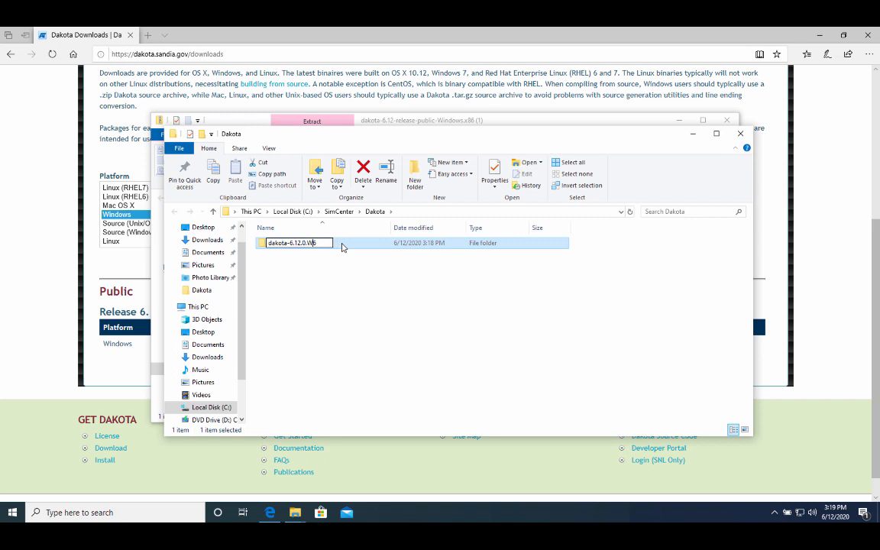
{"action": "key", "text": "BackSpace"}
{"action": "key", "text": "BackSpace"}
{"action": "left_click", "coordinate": [322, 260]}
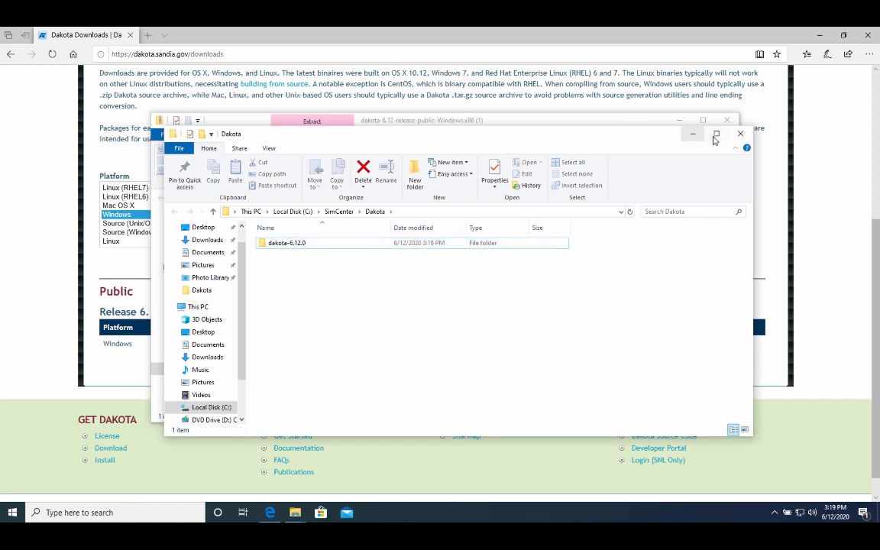
Close the Dakota folder window and return to the Dakota Downloads page.
{"action": "left_click", "coordinate": [740, 135]}
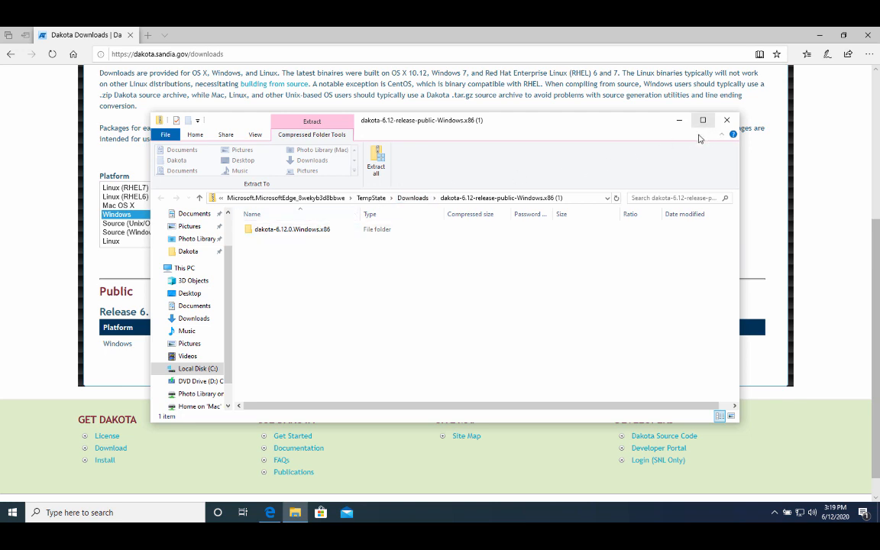
{"action": "left_click", "coordinate": [745, 242]}
{"action": "scroll", "coordinate": [584, 163], "scroll_direction": "up", "scroll_amount": 5}
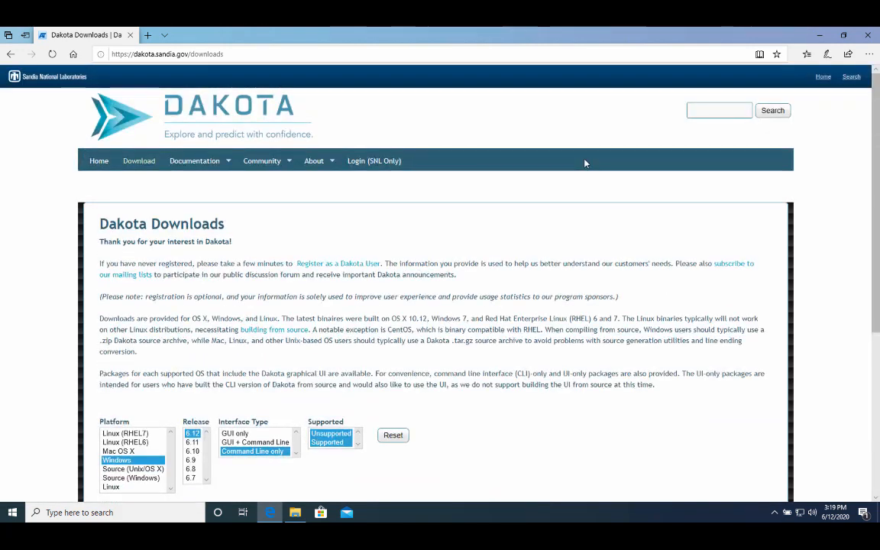
Search the web for 'opensees download' and open the OpenSees -- User Download page.
{"action": "left_click", "coordinate": [260, 54]}
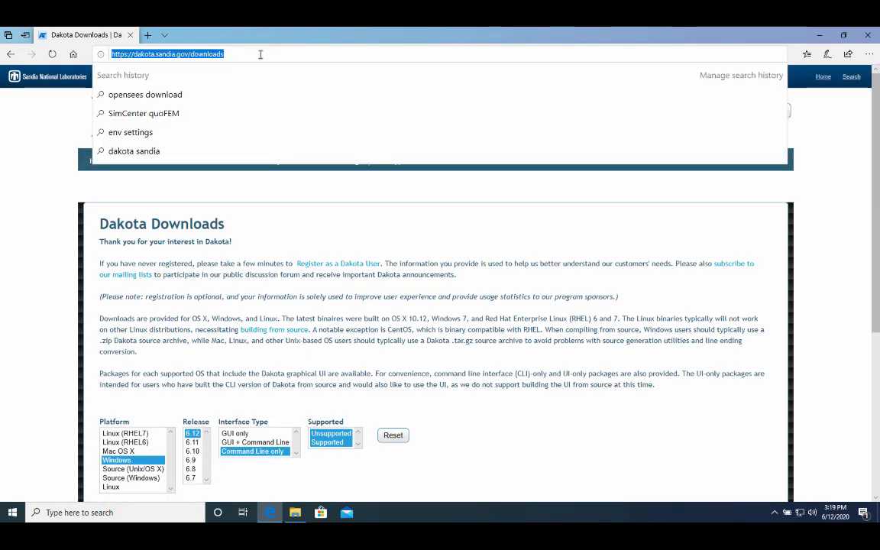
{"action": "key", "text": "BackSpace"}
{"action": "type", "text": "opense"}
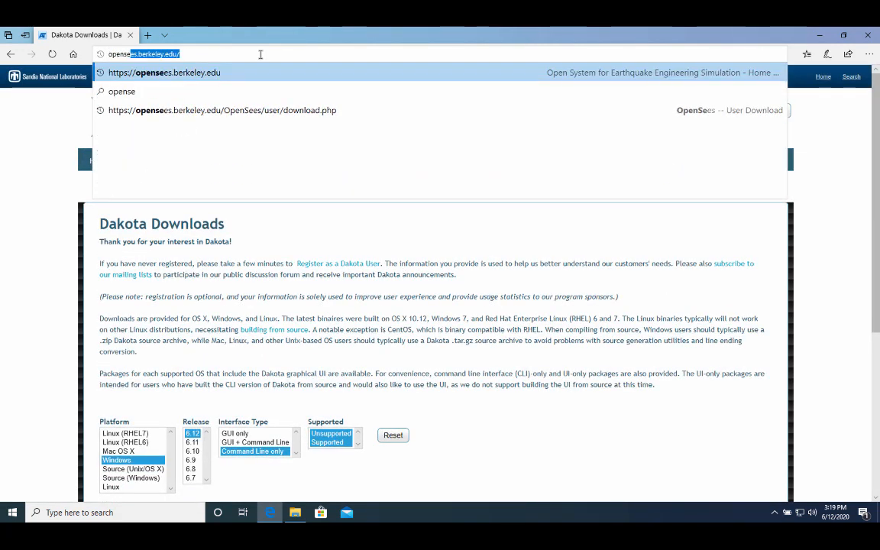
{"action": "type", "text": "es down"}
{"action": "key", "text": "Escape"}
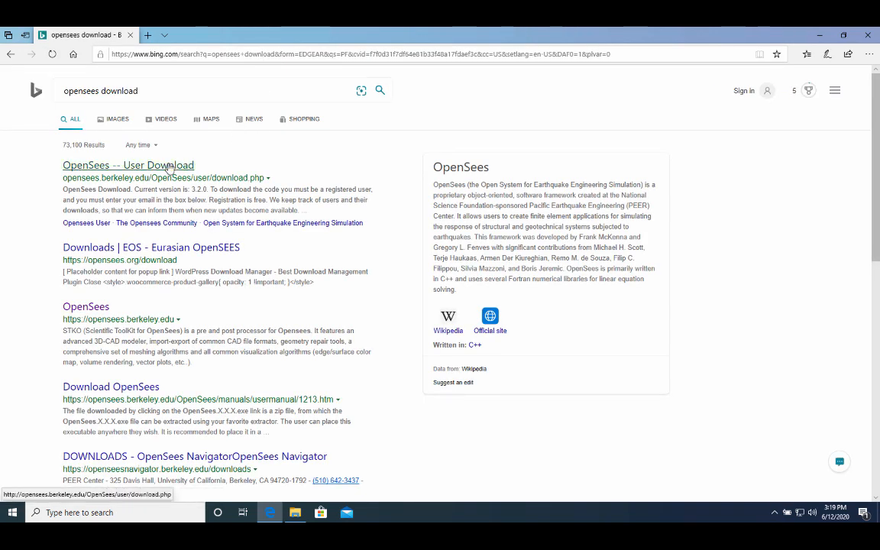
{"action": "right_click", "coordinate": [170, 167]}
{"action": "key", "text": "Escape"}
{"action": "left_click", "coordinate": [145, 167]}
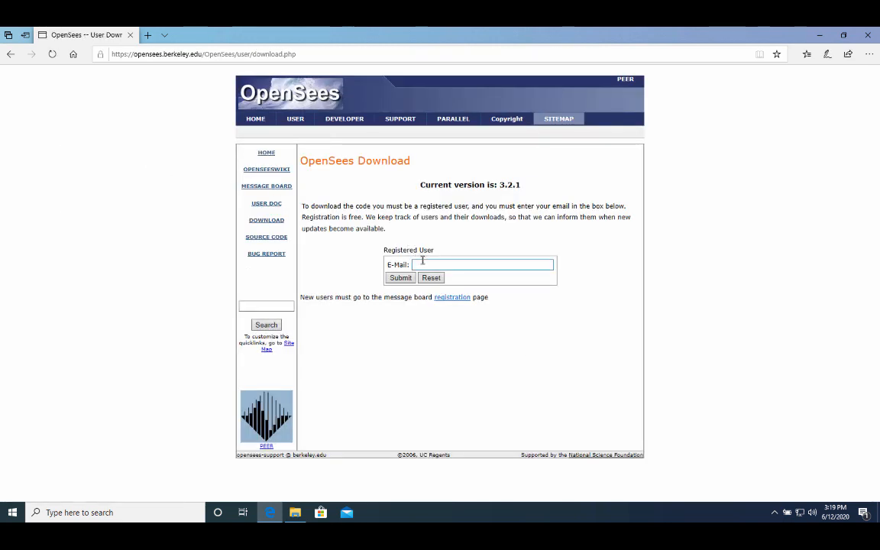
Submit the registered user's e-mail, then download OpenSees3.2.1-x64.exe.
{"action": "left_click", "coordinate": [422, 265]}
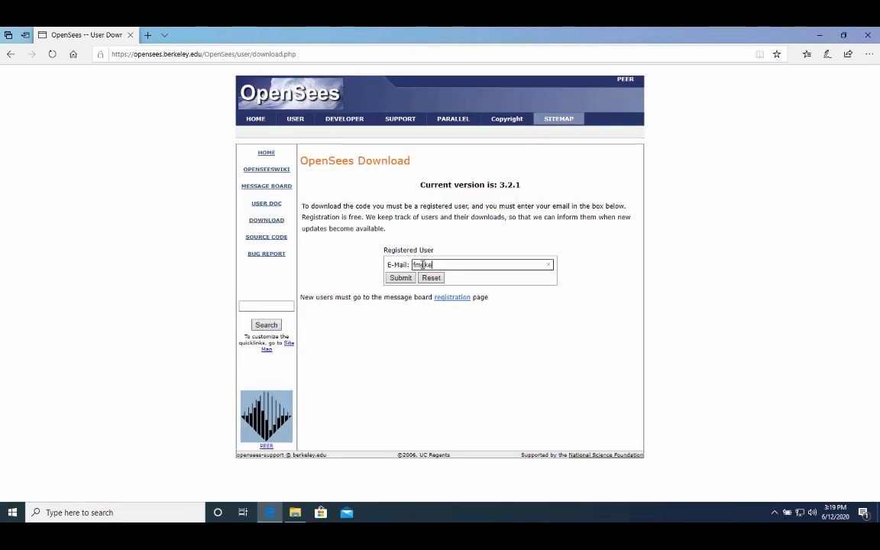
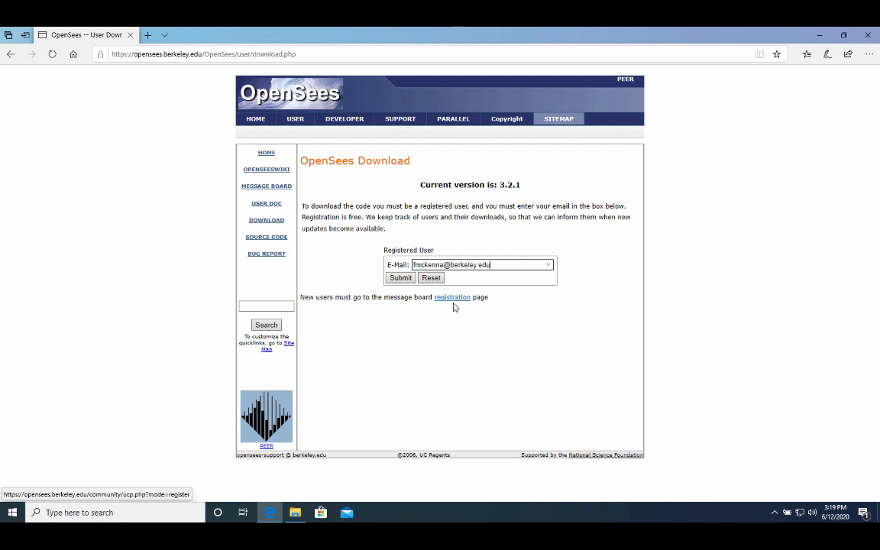
{"action": "left_click", "coordinate": [396, 281]}
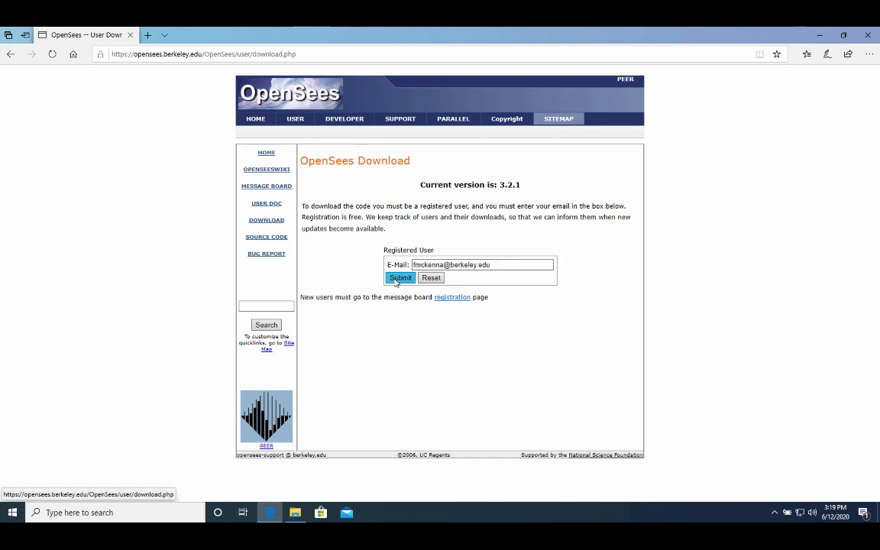
{"action": "scroll", "coordinate": [428, 302], "scroll_direction": "down", "scroll_amount": 2}
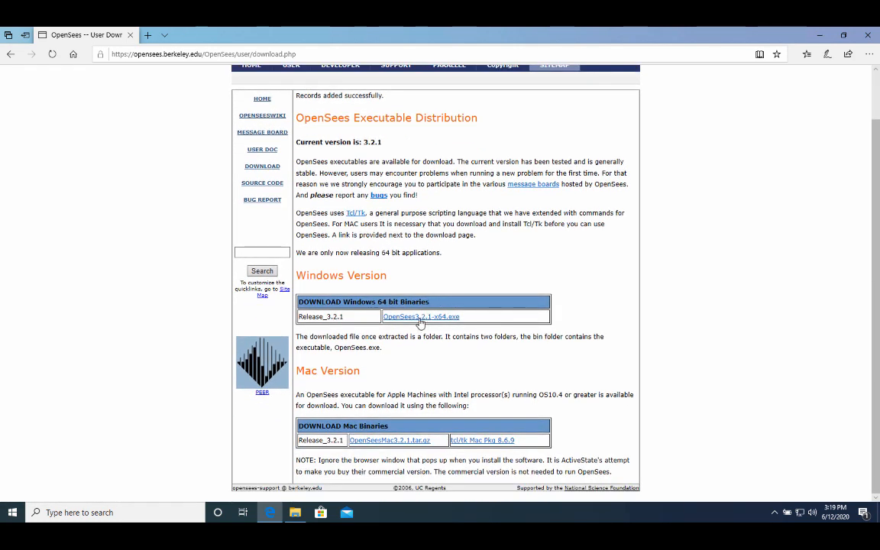
{"action": "left_click", "coordinate": [419, 321]}
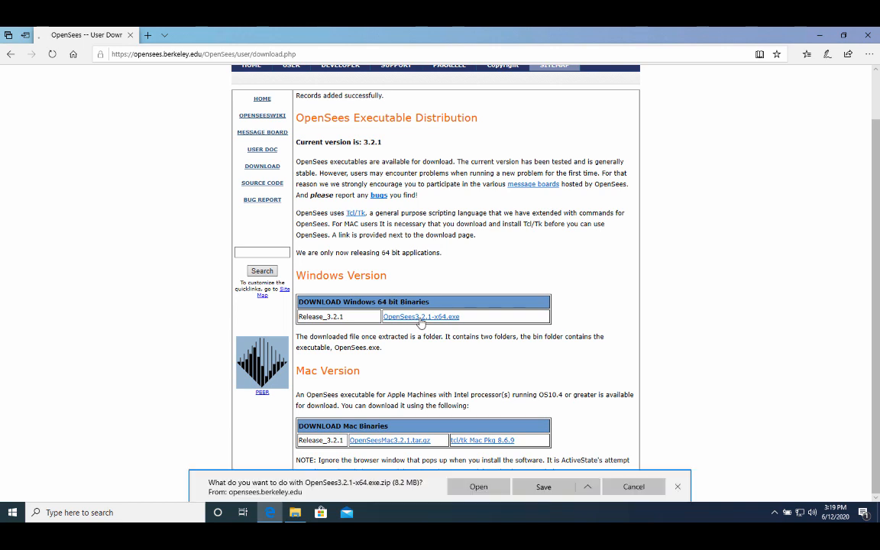
Extract all files of the downloaded OpenSees zip into C:\SimCenter\OpenSees.
{"action": "left_click", "coordinate": [474, 487]}
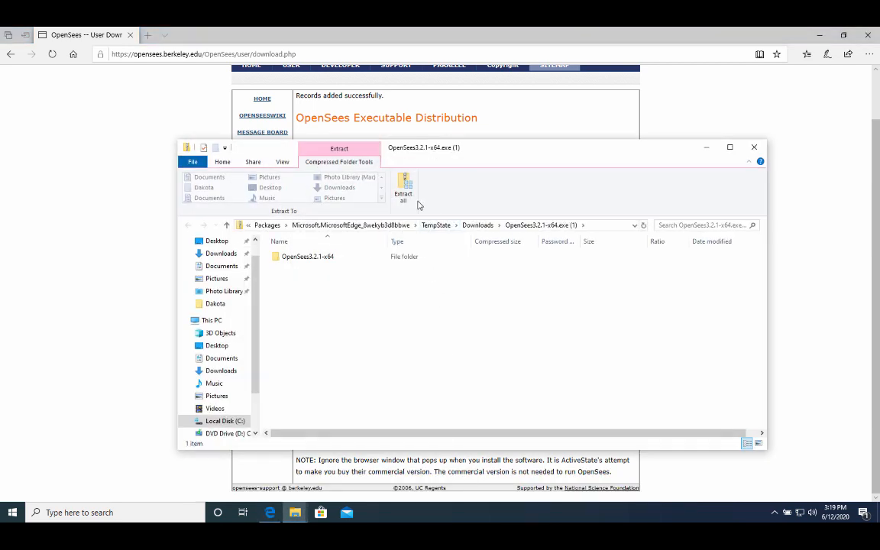
{"action": "left_click", "coordinate": [409, 194]}
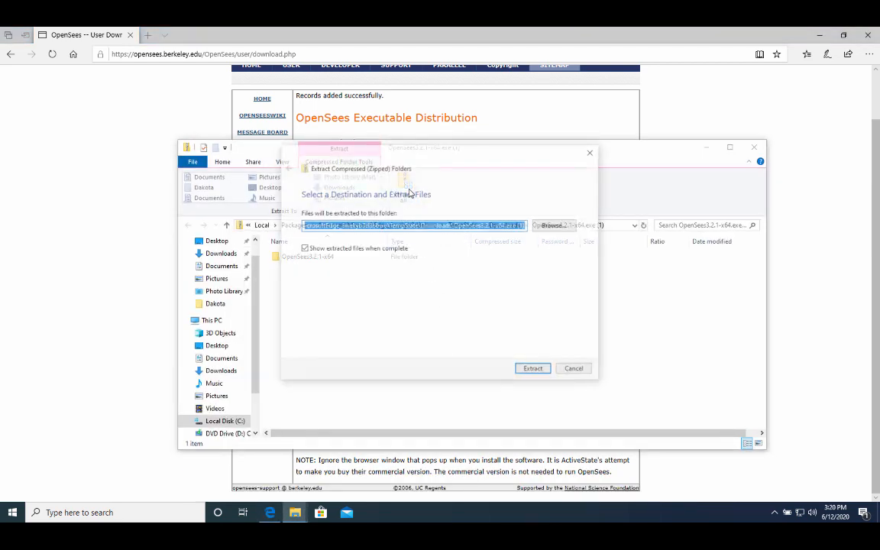
{"action": "left_click", "coordinate": [544, 226]}
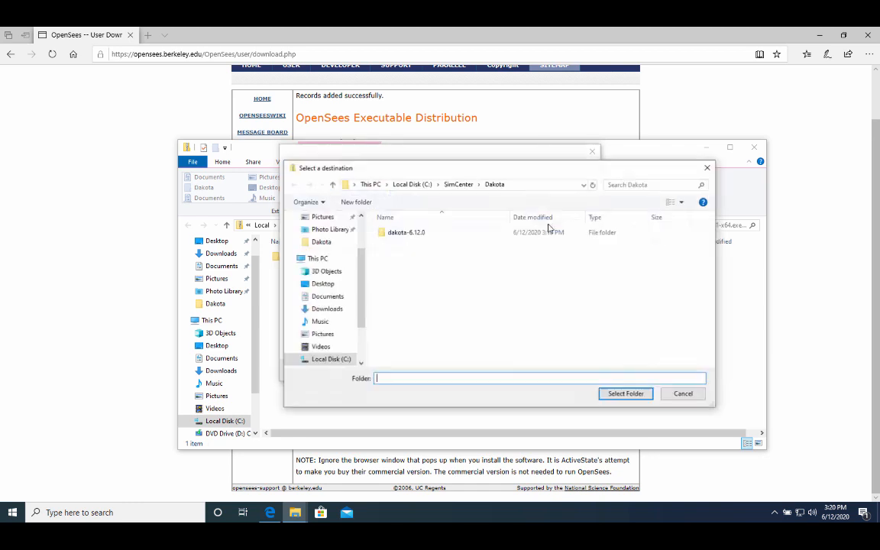
{"action": "left_click", "coordinate": [459, 184]}
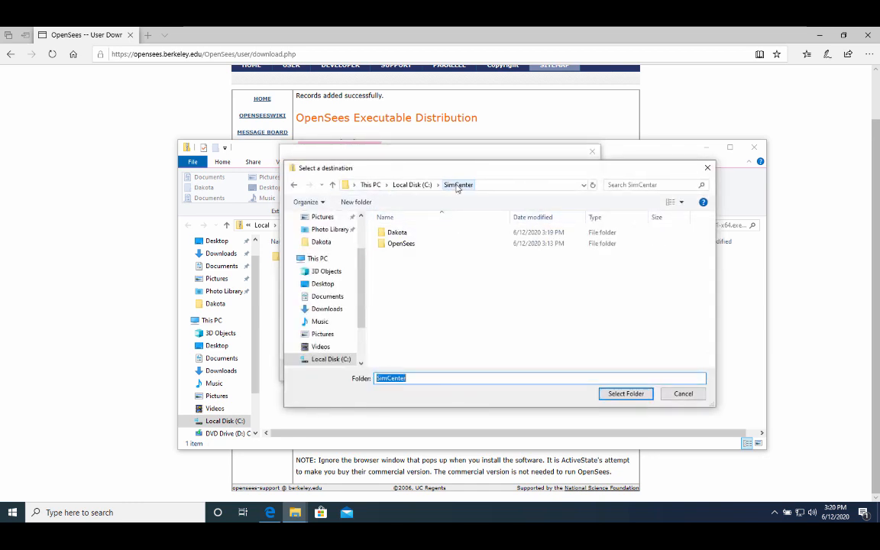
{"action": "left_click", "coordinate": [402, 244]}
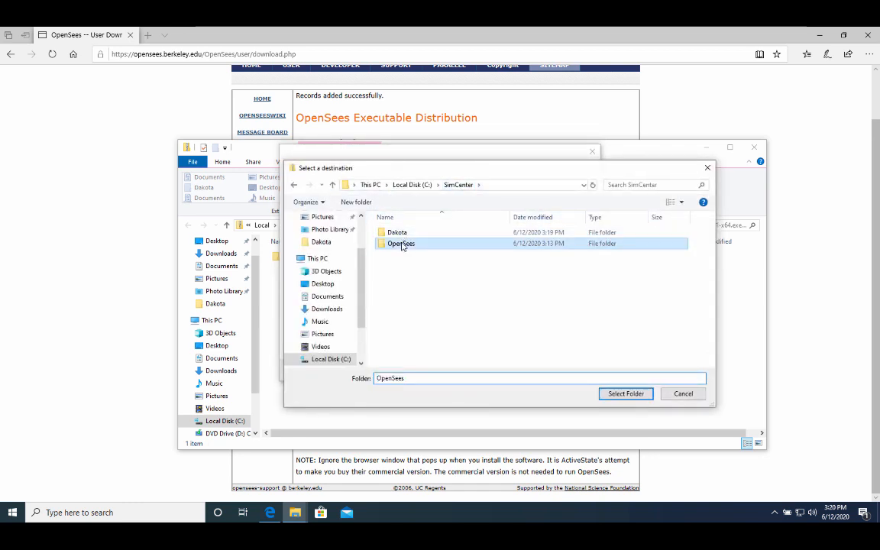
{"action": "left_click", "coordinate": [622, 393]}
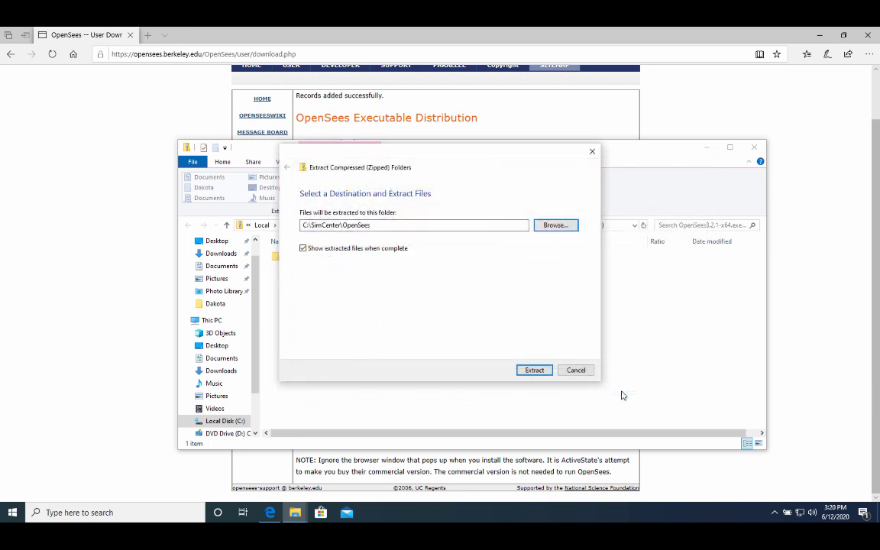
{"action": "left_click", "coordinate": [540, 371]}
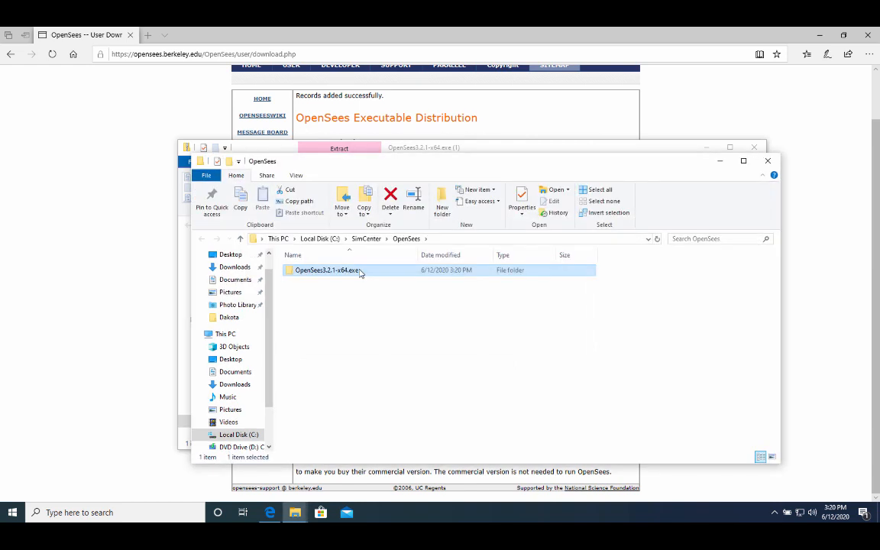
Rename the extracted OpenSees3.2.1-x64.exe folder to OpenSees3.2.1.
{"action": "left_click", "coordinate": [363, 270]}
{"action": "left_click", "coordinate": [363, 270]}
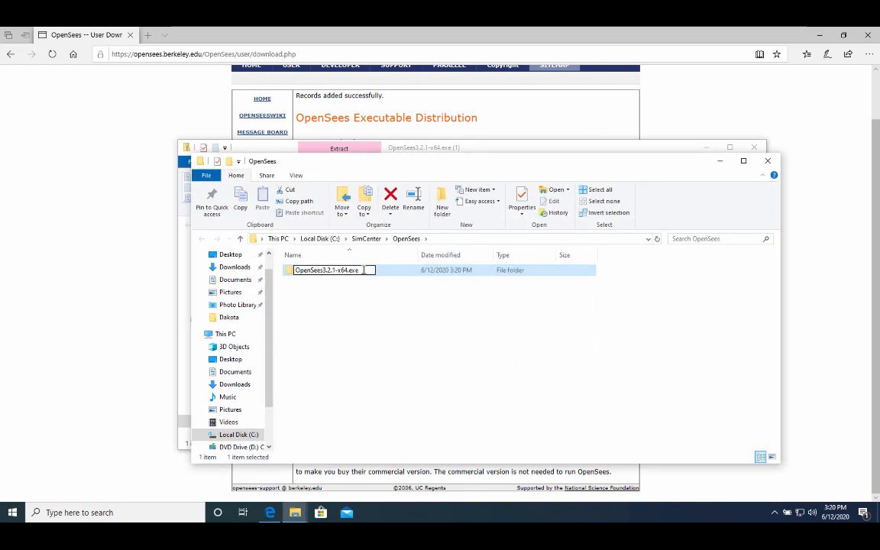
{"action": "key", "text": "BackSpace"}
{"action": "key", "text": "BackSpace"}
{"action": "key", "text": "BackSpace"}
{"action": "key", "text": "BackSpace"}
{"action": "key", "text": "BackSpace"}
{"action": "key", "text": "BackSpace"}
{"action": "key", "text": "BackSpace"}
{"action": "key", "text": "BackSpace"}
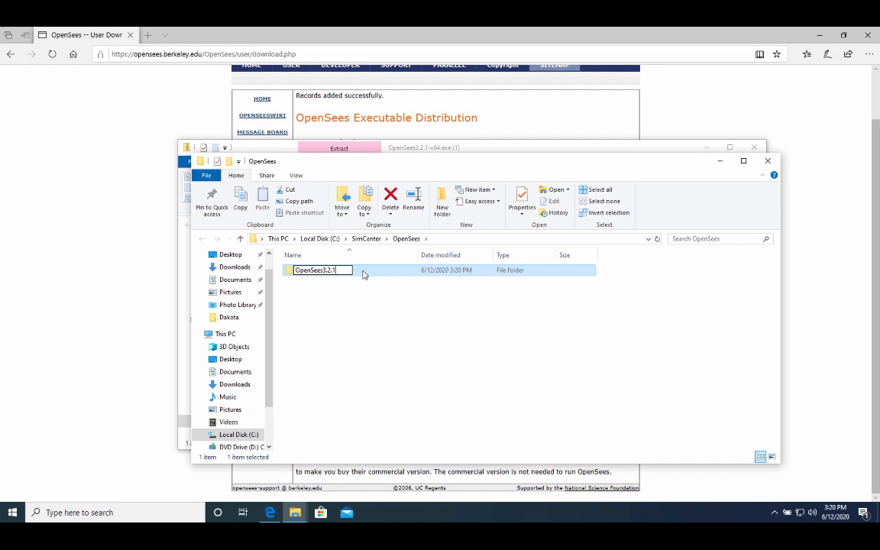
{"action": "key", "text": "Return"}
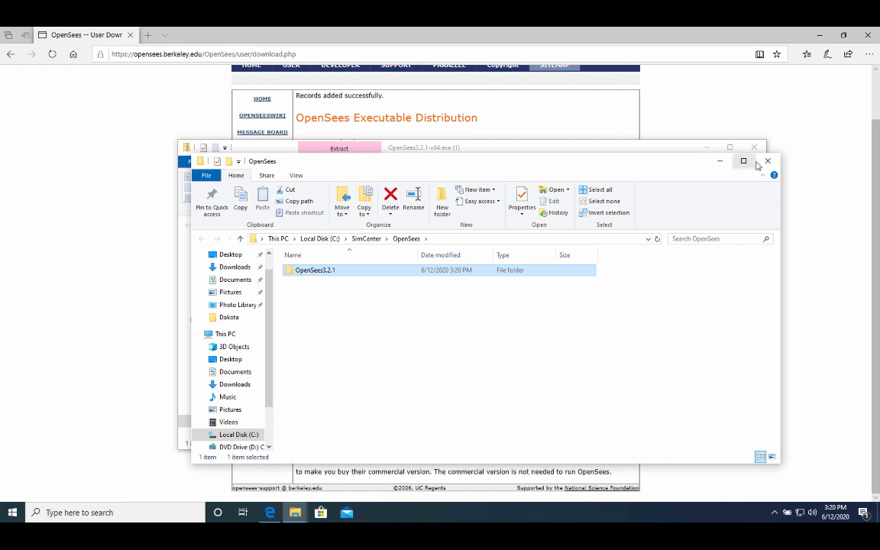
Close the OpenSees folder window, the zip window and Microsoft Edge.
{"action": "left_click", "coordinate": [768, 160]}
{"action": "left_click", "coordinate": [756, 149]}
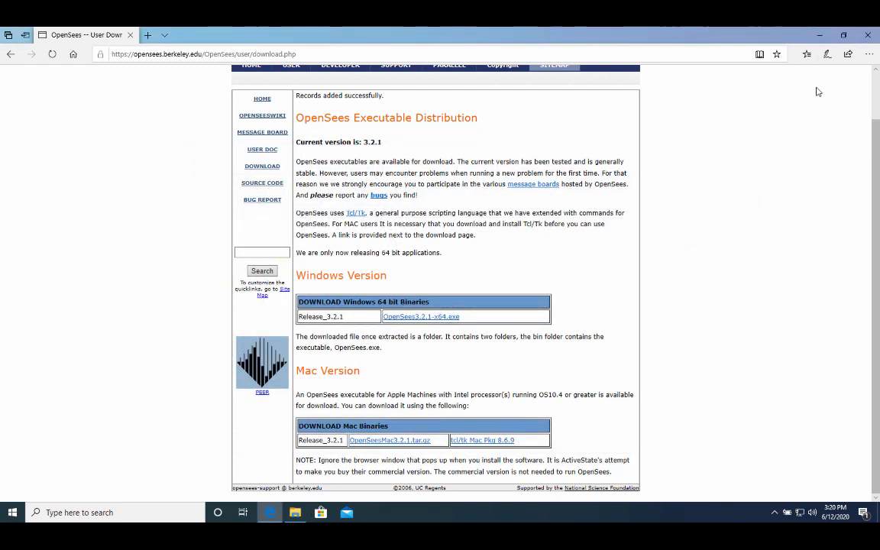
{"action": "left_click", "coordinate": [871, 34]}
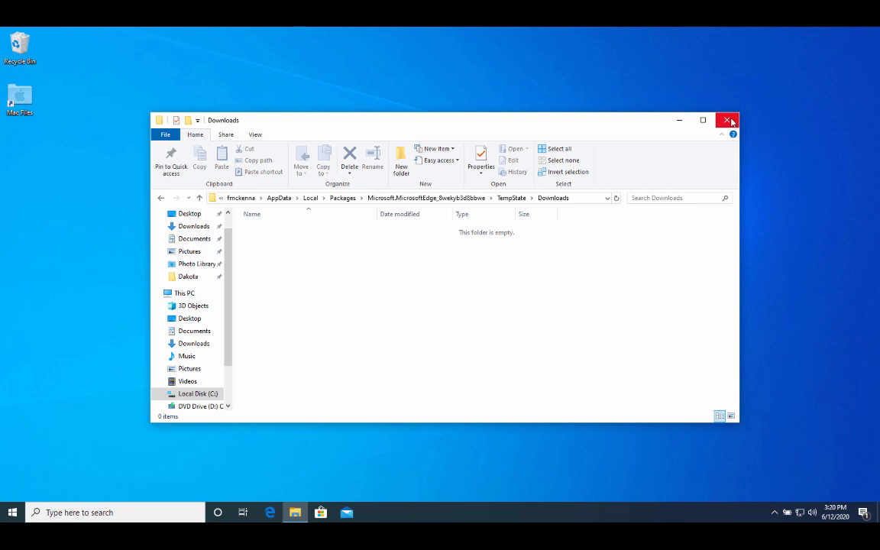
Close the Downloads folder and launch Command Prompt from Windows search with 'cmd'.
{"action": "left_click", "coordinate": [729, 120]}
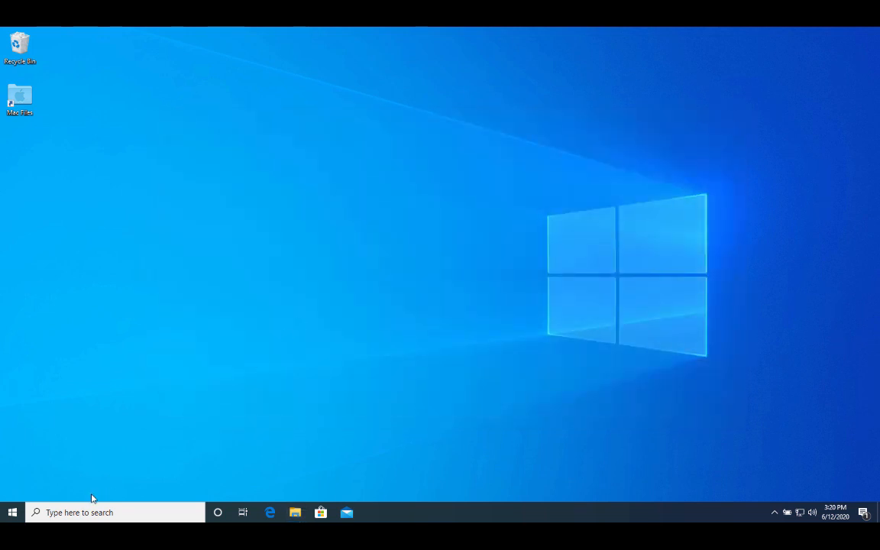
{"action": "left_click", "coordinate": [80, 513]}
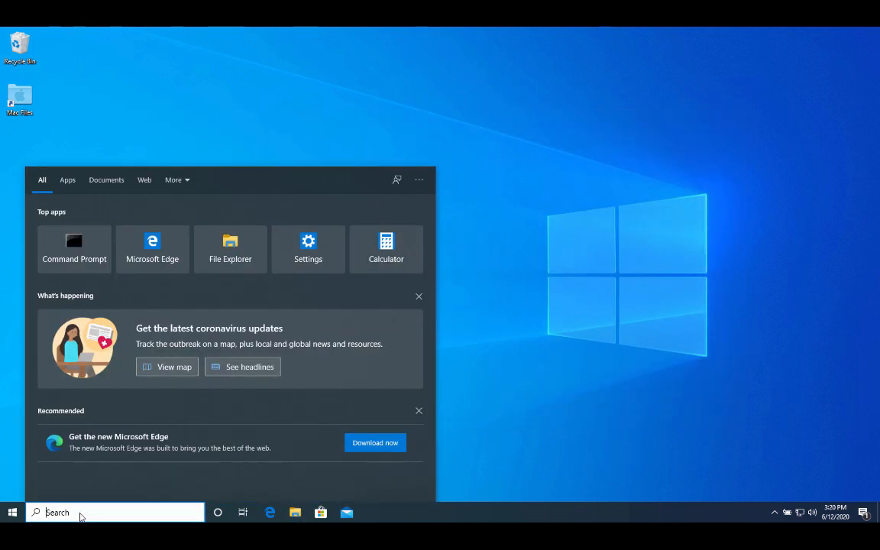
{"action": "type", "text": "cmd"}
{"action": "key", "text": "Return"}
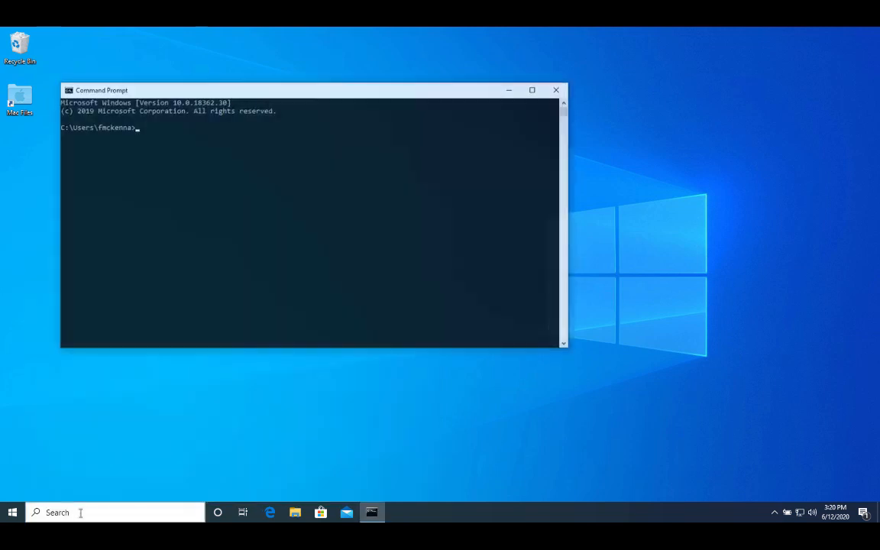
Set the Command Prompt console font to Consolas at size 24 in its Properties.
{"action": "right_click", "coordinate": [317, 94]}
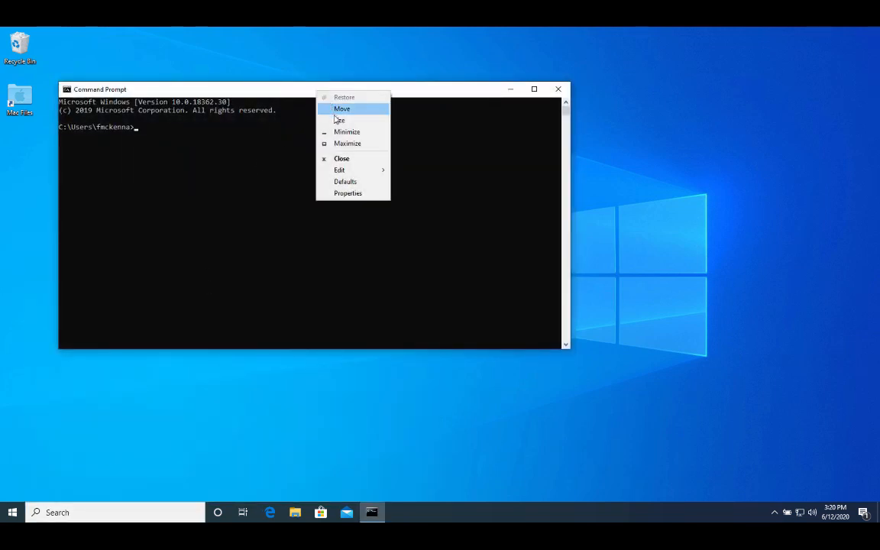
{"action": "left_click", "coordinate": [347, 193]}
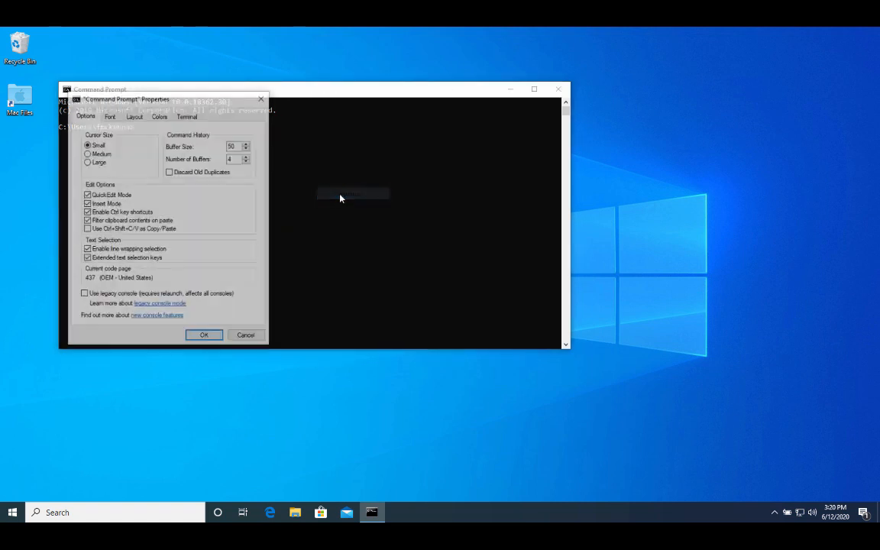
{"action": "left_click", "coordinate": [110, 116]}
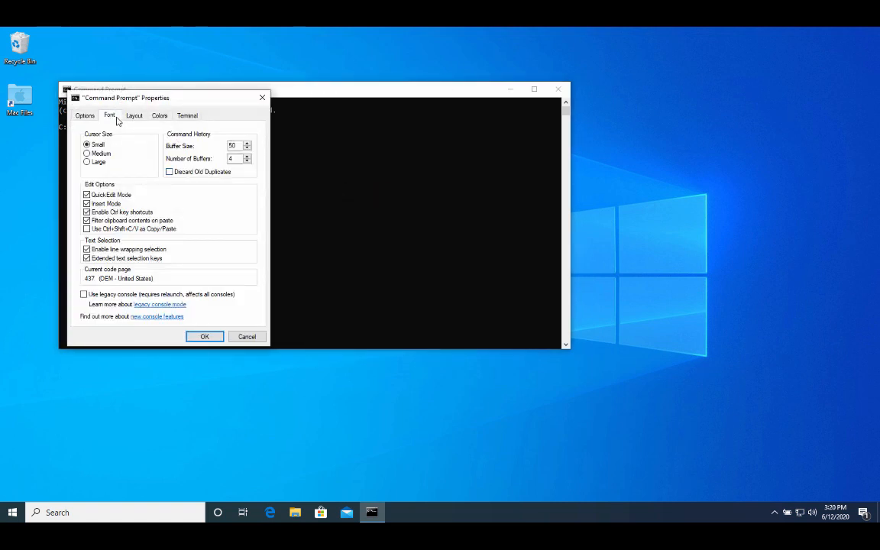
{"action": "left_click", "coordinate": [88, 165]}
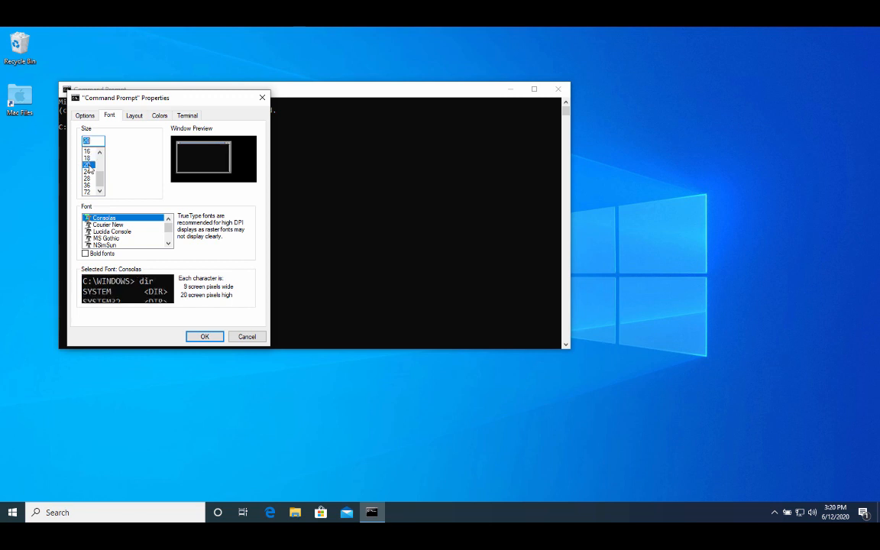
{"action": "left_click", "coordinate": [89, 172]}
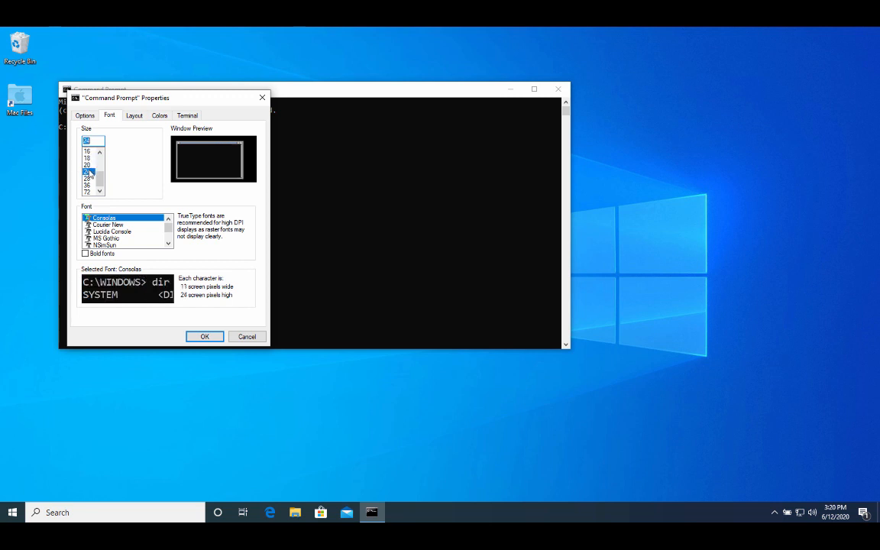
{"action": "left_click", "coordinate": [200, 336]}
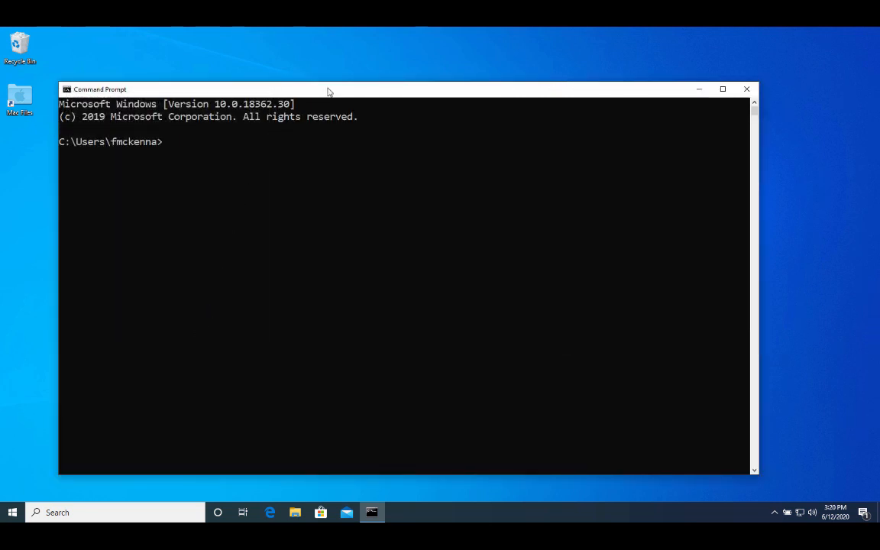
Raise the console window and check that OpenSees and dakota aren't recognized yet.
{"action": "left_click_drag", "start_coordinate": [328, 90], "coordinate": [331, 76]}
{"action": "type", "text": "OpenSees"}
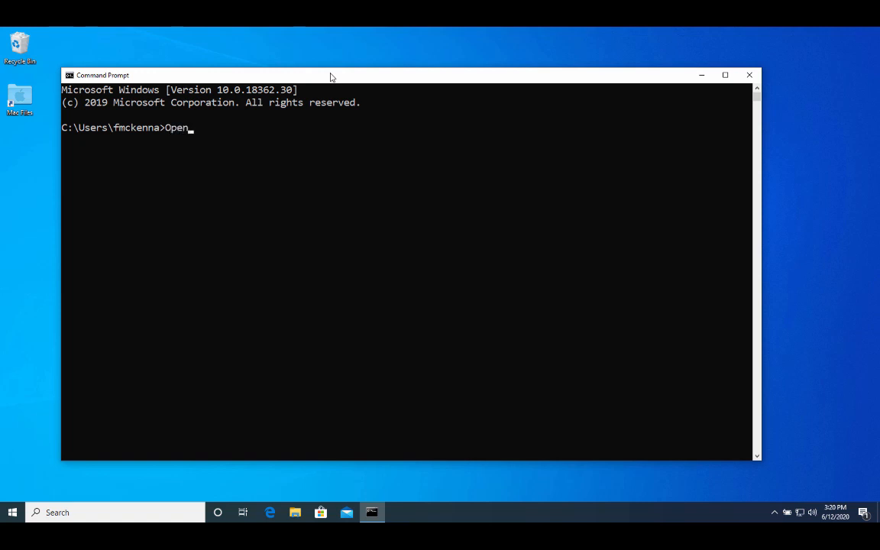
{"action": "key", "text": "Return"}
{"action": "type", "text": "d"}
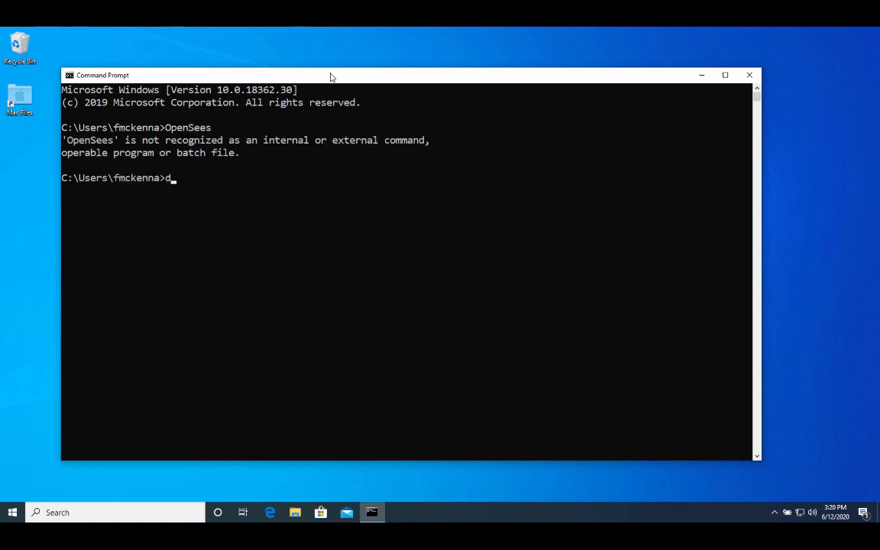
{"action": "type", "text": "akota"}
{"action": "key", "text": "Return"}
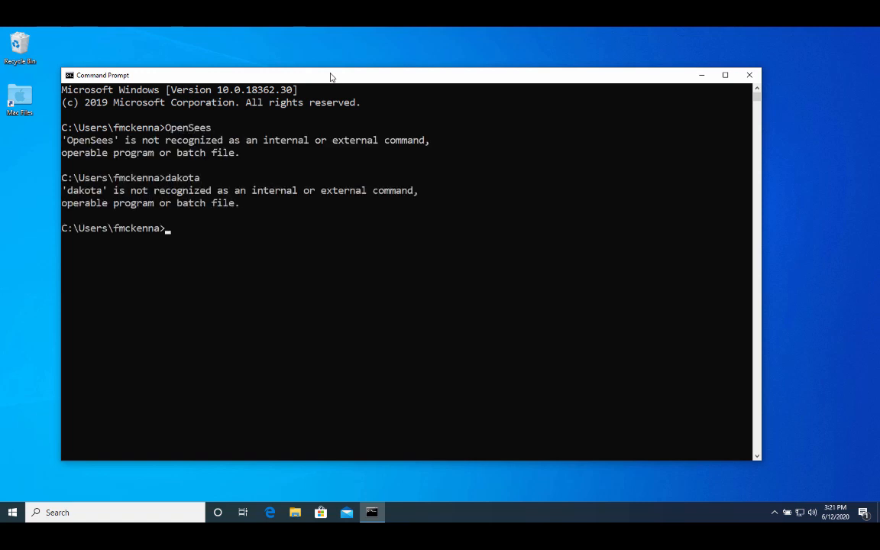
{"action": "key", "text": "Return"}
Start the Python 3.7.7 interpreter and quit it with quit().
{"action": "type", "text": "p"}
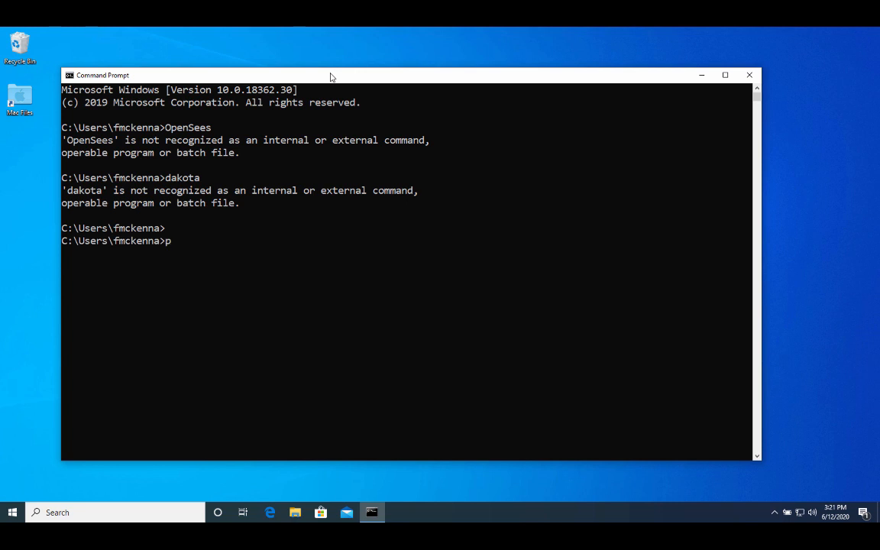
{"action": "type", "text": "ython"}
{"action": "key", "text": "Return"}
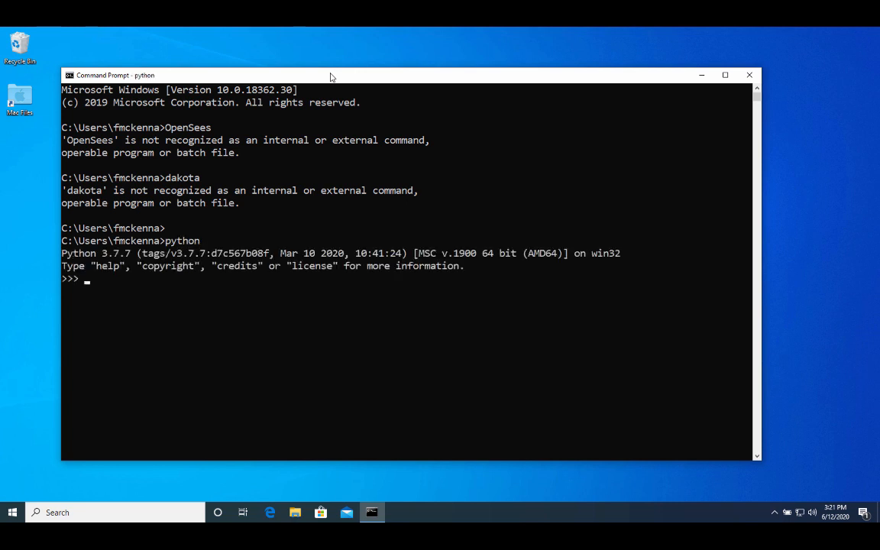
{"action": "type", "text": "quit()"}
{"action": "key", "text": "Return"}
{"action": "key", "text": "Return"}
{"action": "key", "text": "Return"}
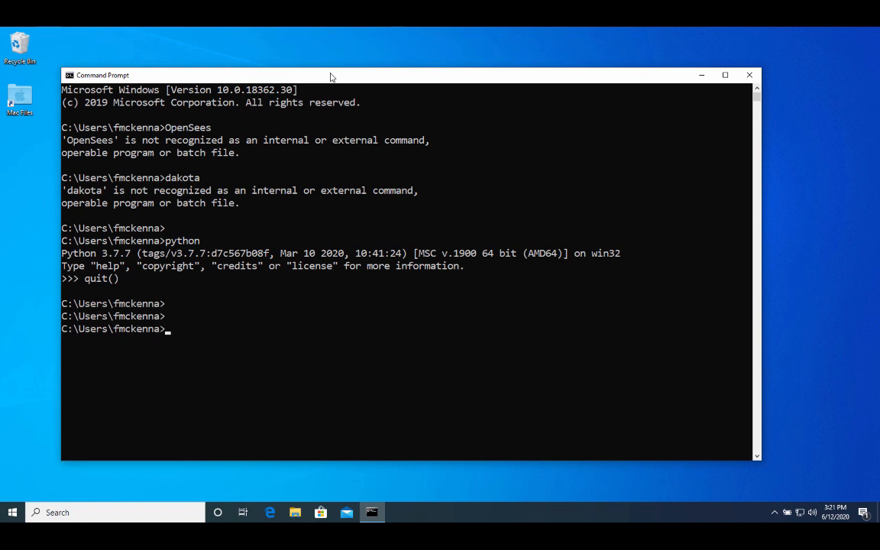
Restart Python, find that 'import numpy' fails with ModuleNotFoundError, and quit.
{"action": "type", "text": "python"}
{"action": "key", "text": "Return"}
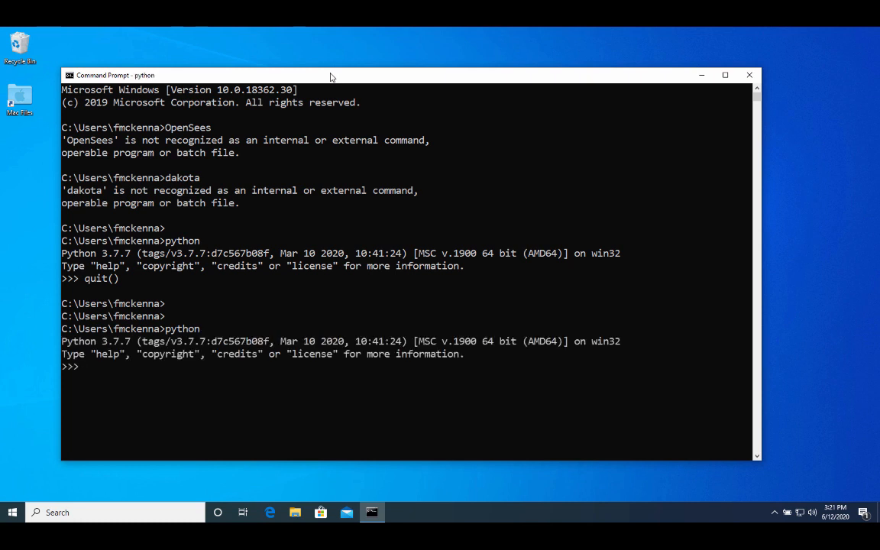
{"action": "type", "text": "import"}
{"action": "type", "text": "numpty"}
{"action": "key", "text": "Return"}
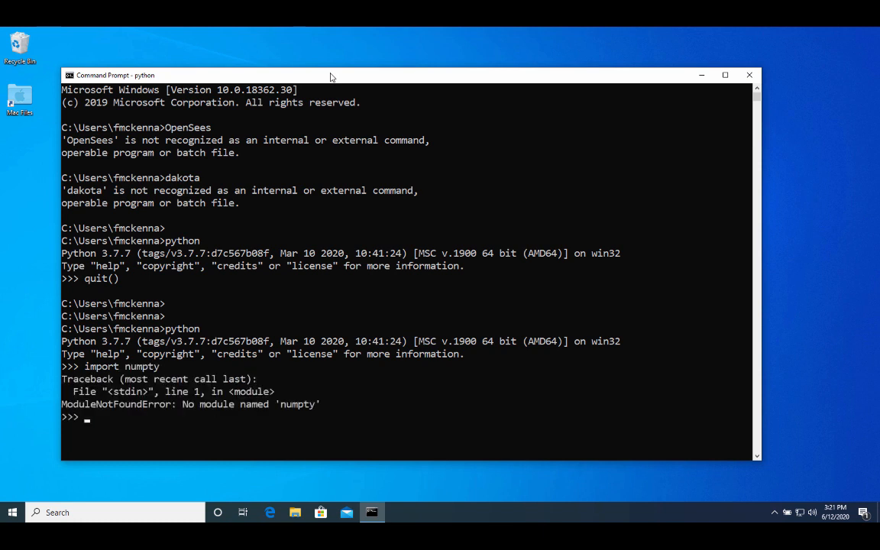
{"action": "type", "text": "import numpy"}
{"action": "key", "text": "Return"}
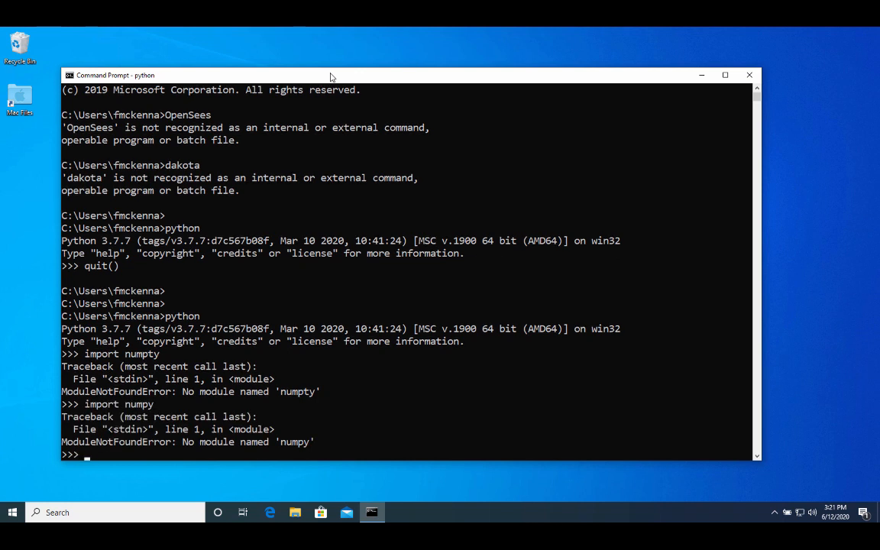
{"action": "type", "text": "quit()"}
{"action": "key", "text": "Return"}
{"action": "key", "text": "Return"}
{"action": "key", "text": "Return"}
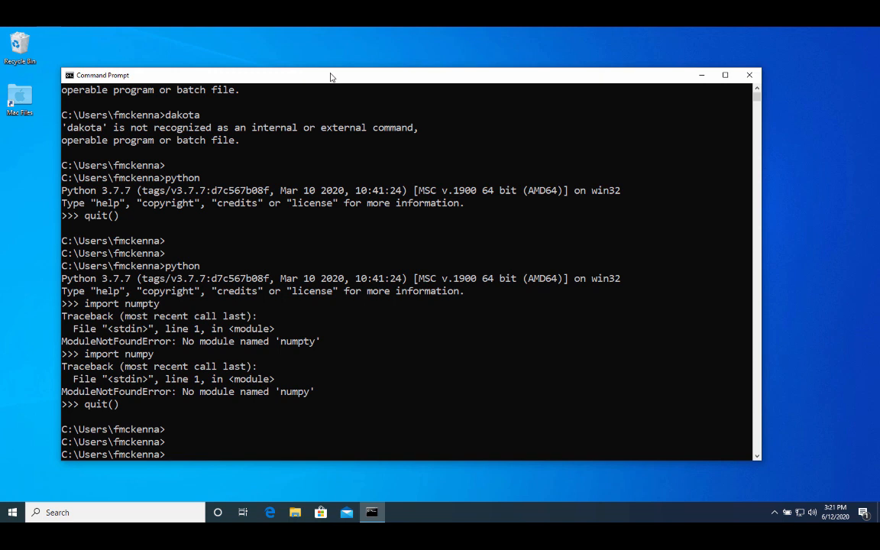
Run 'pip install pelicun' to get pelicun-2.0.9, numpy-1.18.5, pandas-1.0.4 and scipy-1.4.1, then close the console.
{"action": "type", "text": "pip install pelicun"}
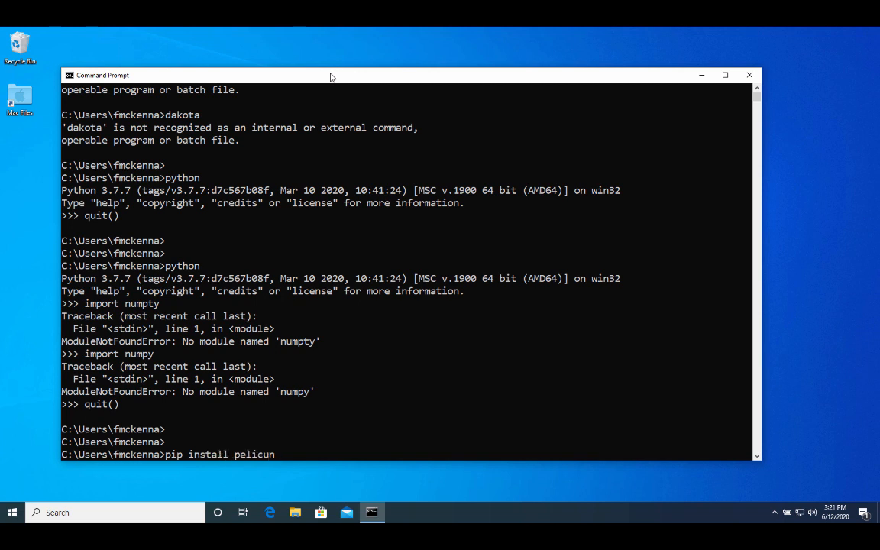
{"action": "key", "text": "Return"}
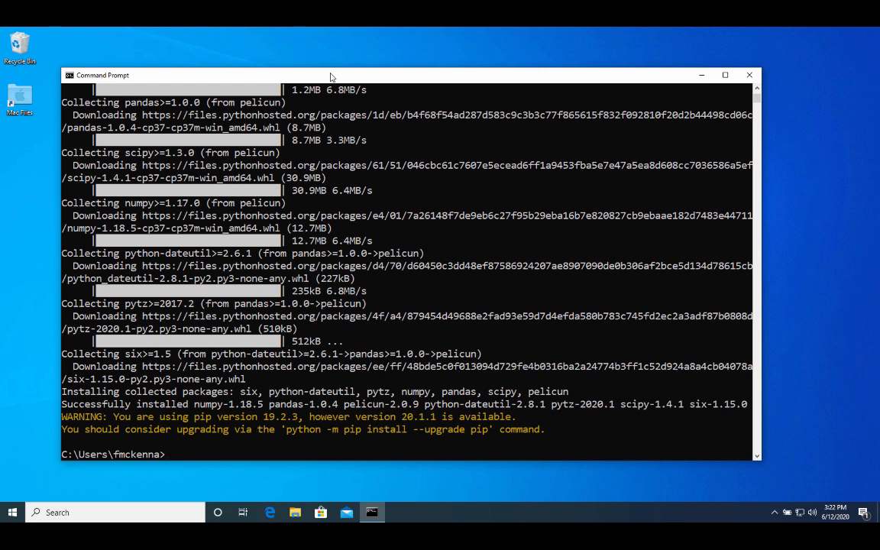
{"action": "type", "text": "exi"}
{"action": "key", "text": "BackSpace"}
{"action": "key", "text": "BackSpace"}
{"action": "key", "text": "BackSpace"}
{"action": "left_click", "coordinate": [748, 76]}
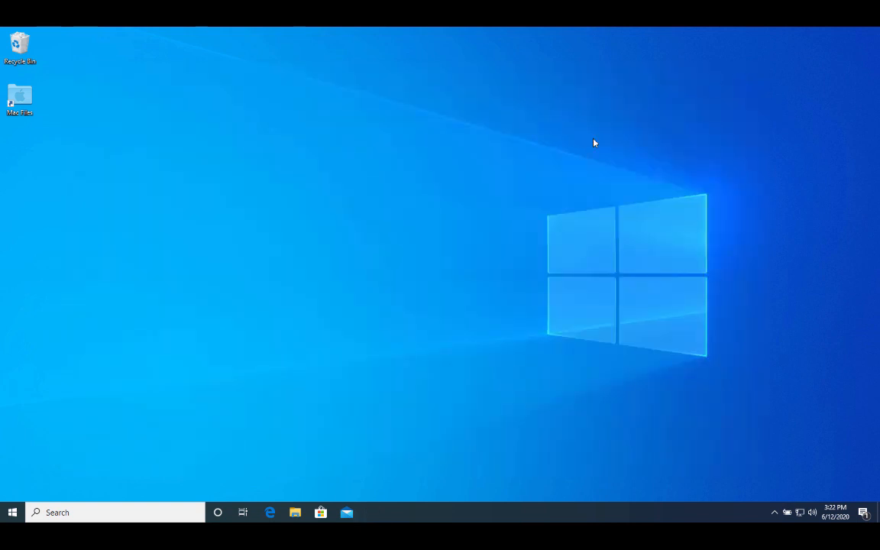
Go from Edit the system environment variables to Environment Variables and edit the user Path.
{"action": "left_click", "coordinate": [74, 513]}
{"action": "type", "text": "env"}
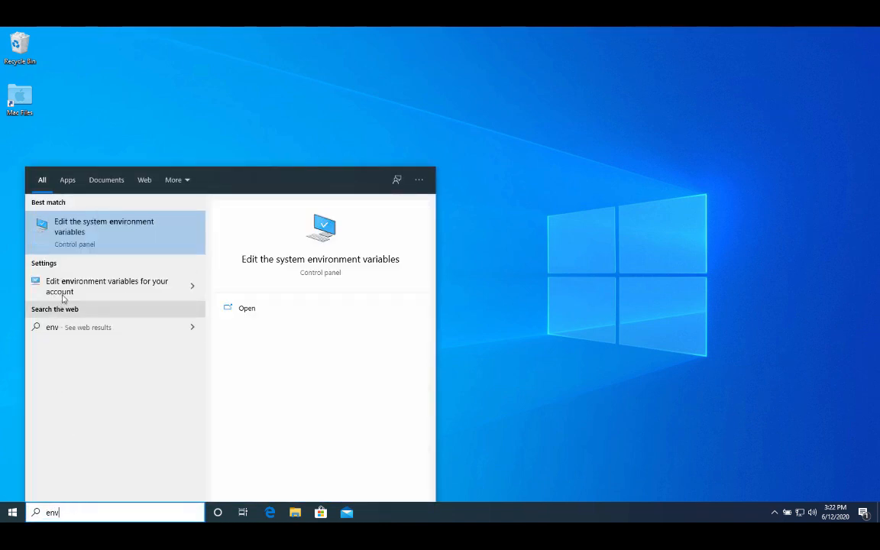
{"action": "left_click", "coordinate": [113, 240]}
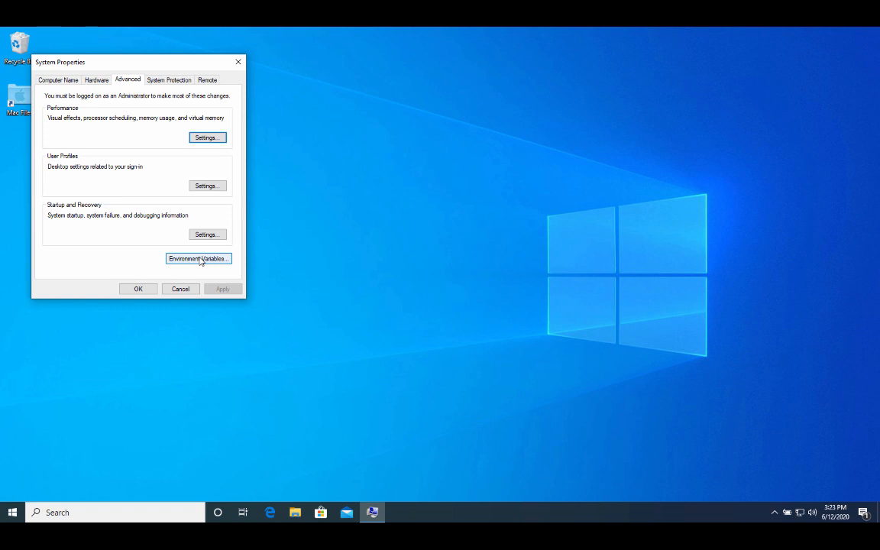
{"action": "left_click", "coordinate": [200, 260]}
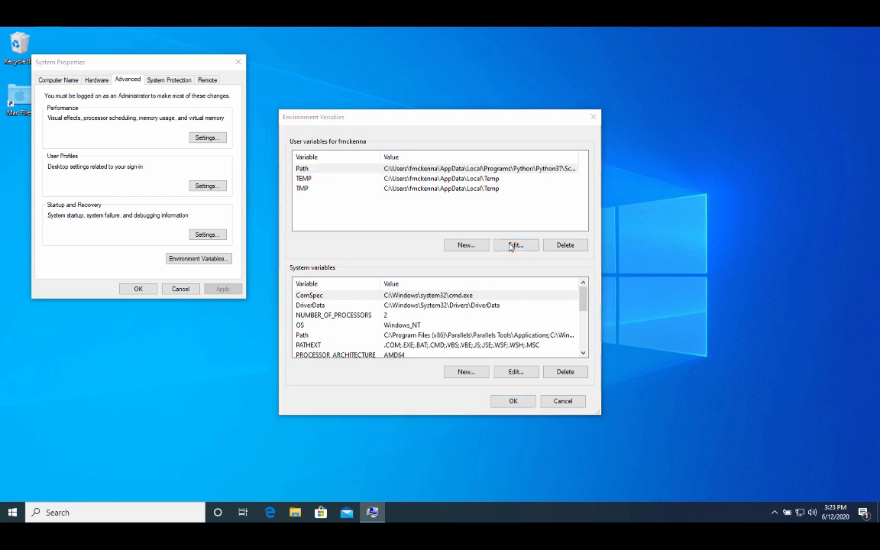
{"action": "left_click", "coordinate": [511, 246]}
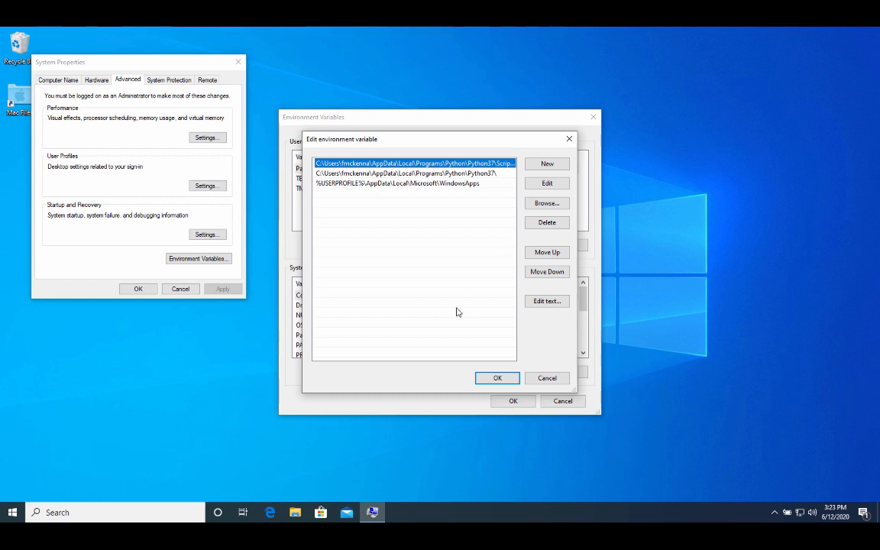
Browse Explorer to C:\SimCenter\Dakota\dakota-6.12.0\bin, expose its full path, and return to the Path editor.
{"action": "left_click", "coordinate": [295, 512]}
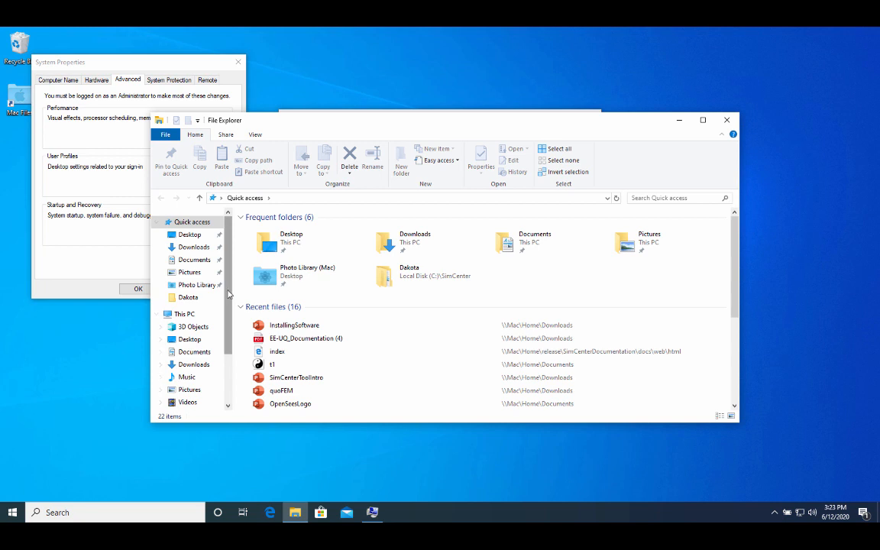
{"action": "scroll", "coordinate": [227, 294], "scroll_direction": "down", "scroll_amount": 2}
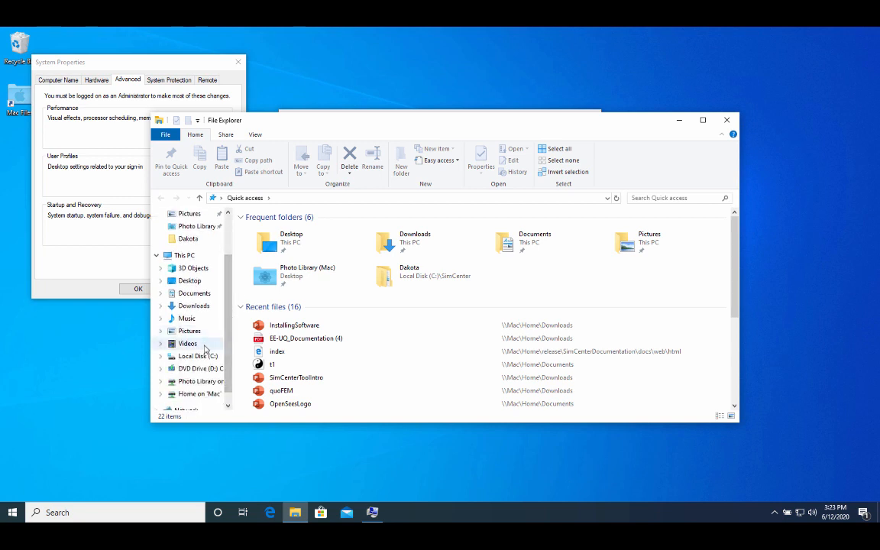
{"action": "left_click", "coordinate": [200, 357]}
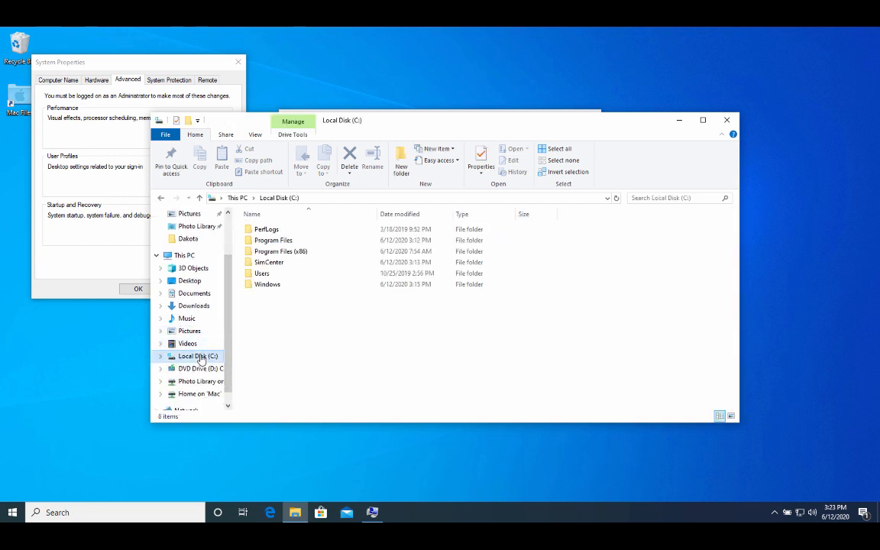
{"action": "double_click", "coordinate": [272, 263]}
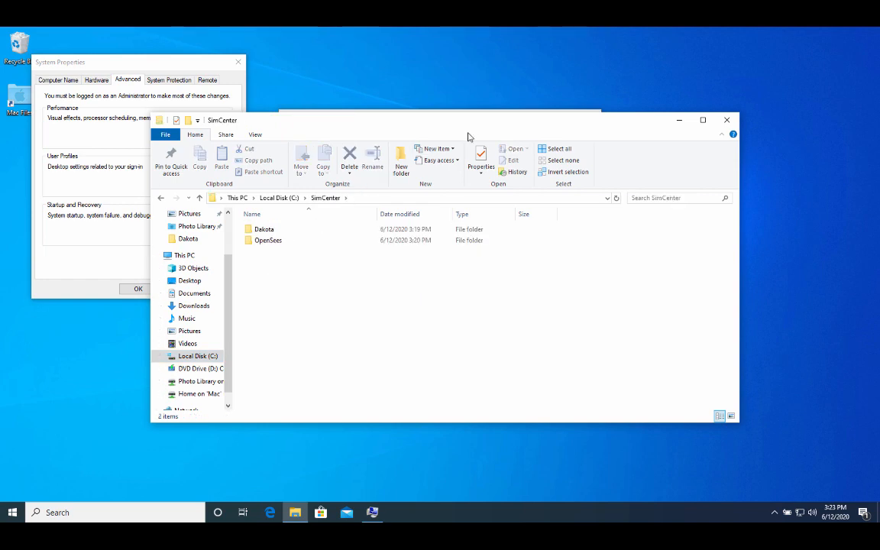
{"action": "left_click_drag", "start_coordinate": [359, 120], "coordinate": [427, 178]}
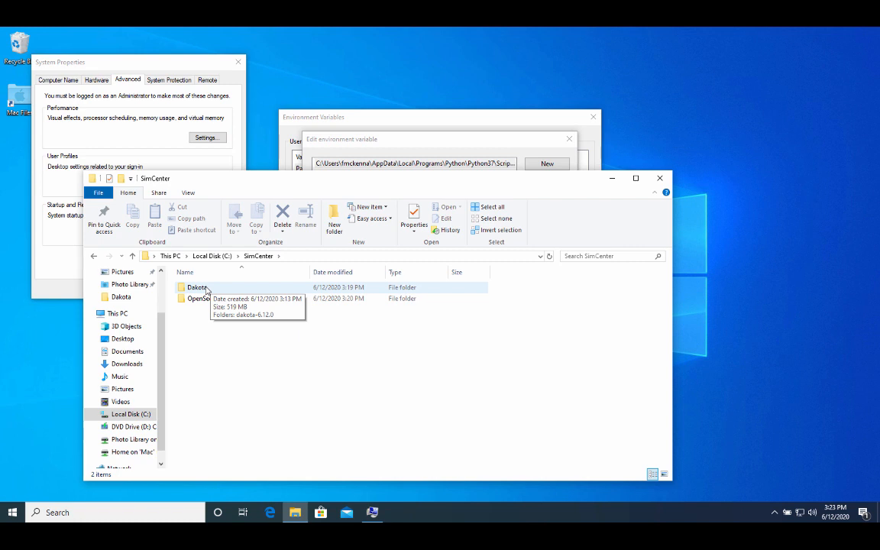
{"action": "double_click", "coordinate": [197, 288]}
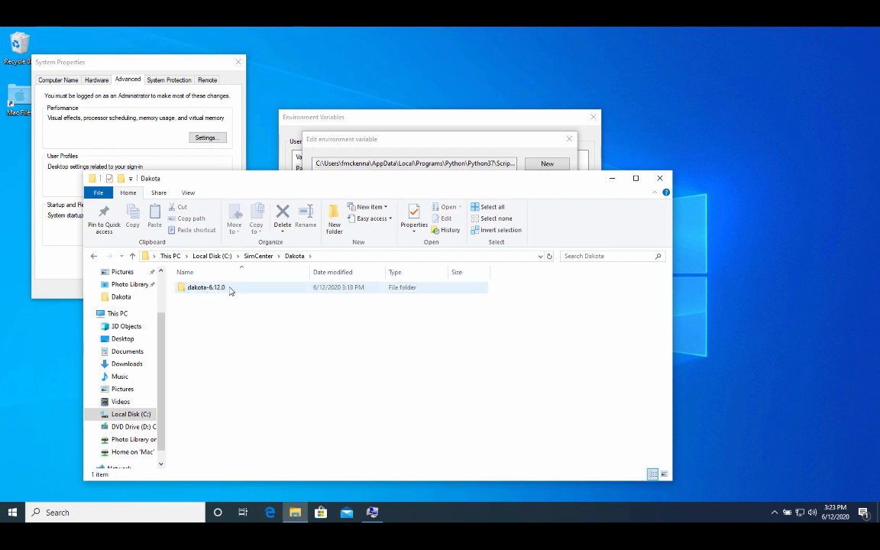
{"action": "double_click", "coordinate": [229, 291]}
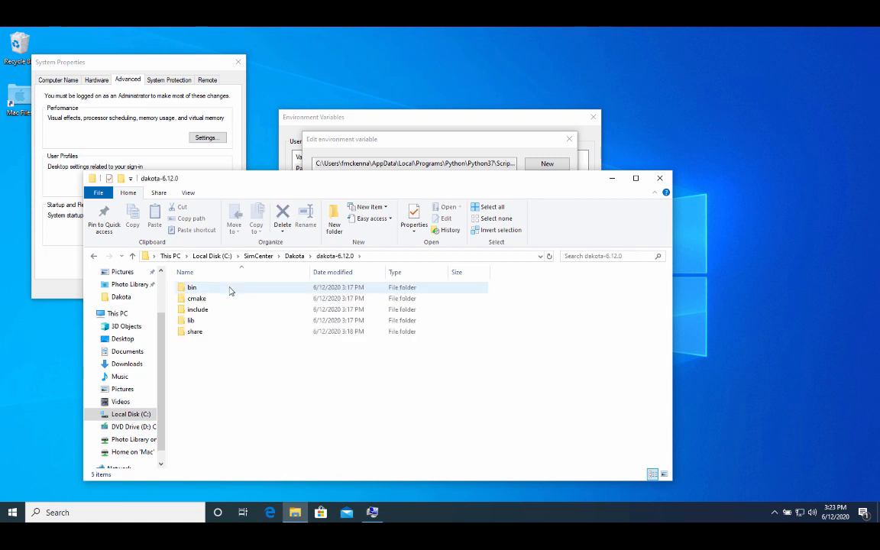
{"action": "double_click", "coordinate": [229, 290]}
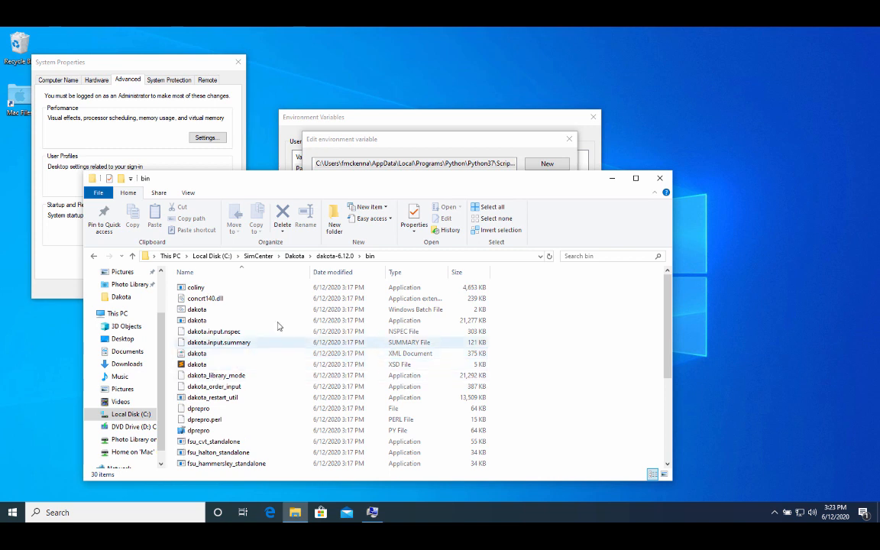
{"action": "left_click", "coordinate": [468, 256]}
{"action": "key", "text": "ctrl+c"}
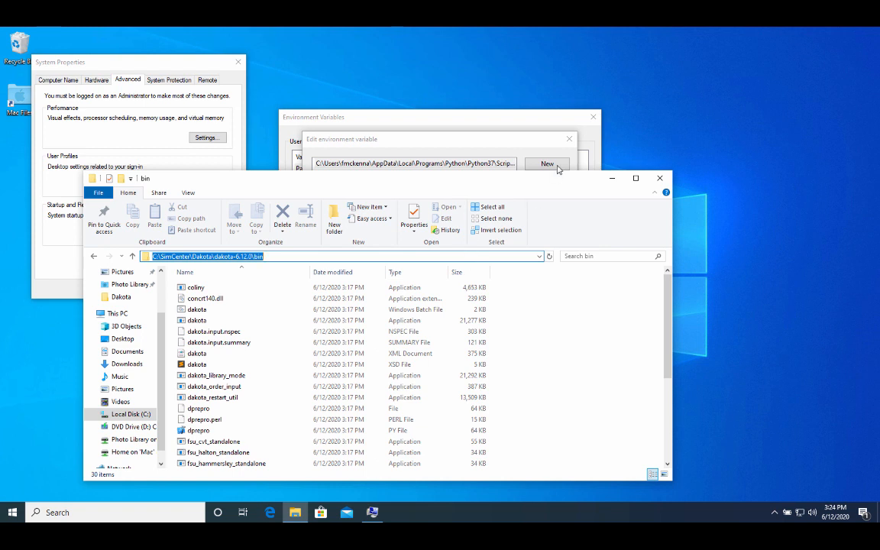
{"action": "left_click", "coordinate": [519, 144]}
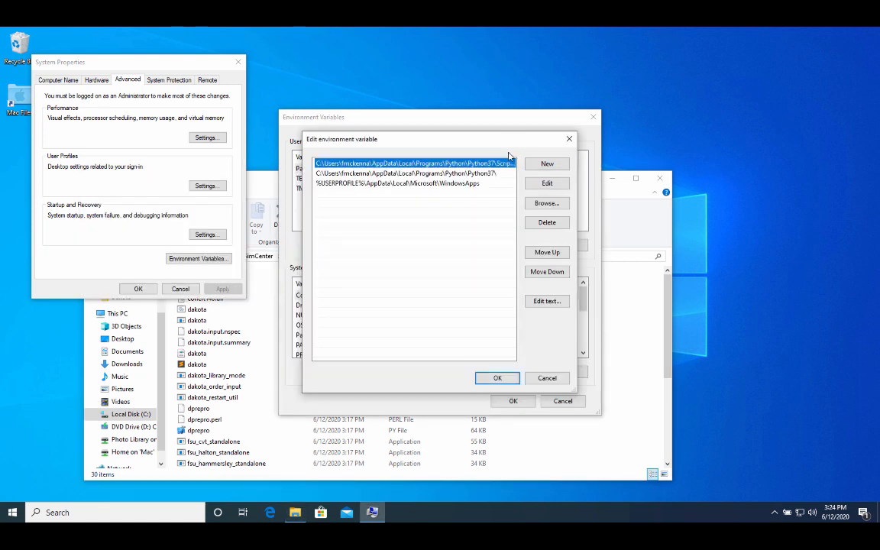
Add C:\SimCenter\Dakota\dakota-6.12.0\bin as a new user Path entry, confirm, and return Explorer to SimCenter.
{"action": "left_click", "coordinate": [547, 164]}
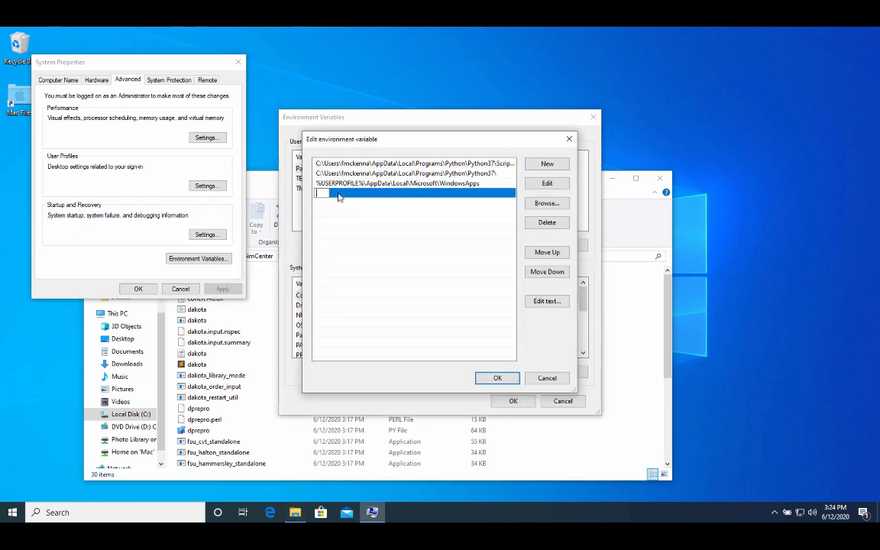
{"action": "key", "text": "ctrl+v"}
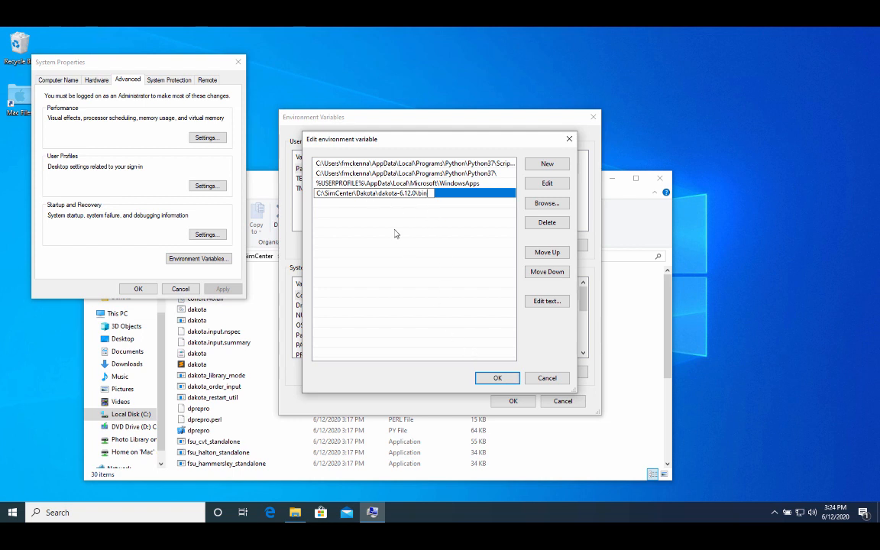
{"action": "left_click", "coordinate": [490, 379]}
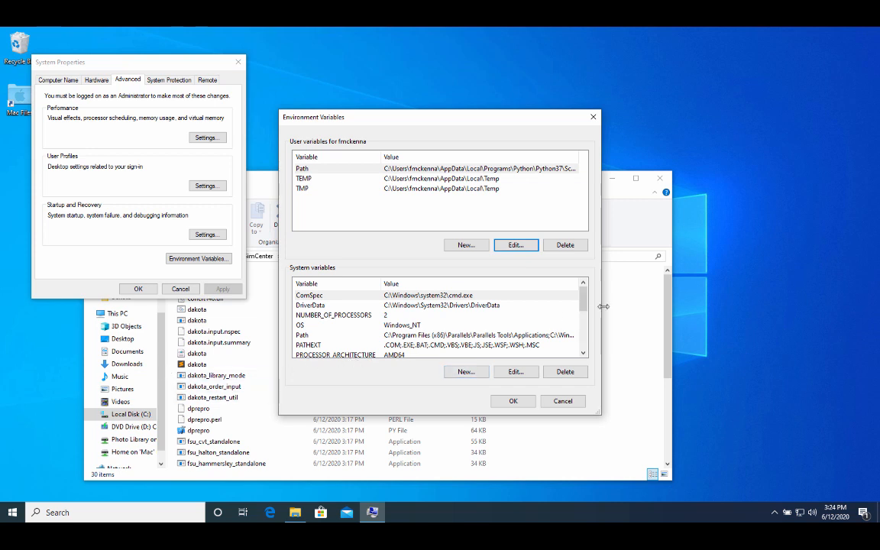
{"action": "left_click", "coordinate": [630, 317]}
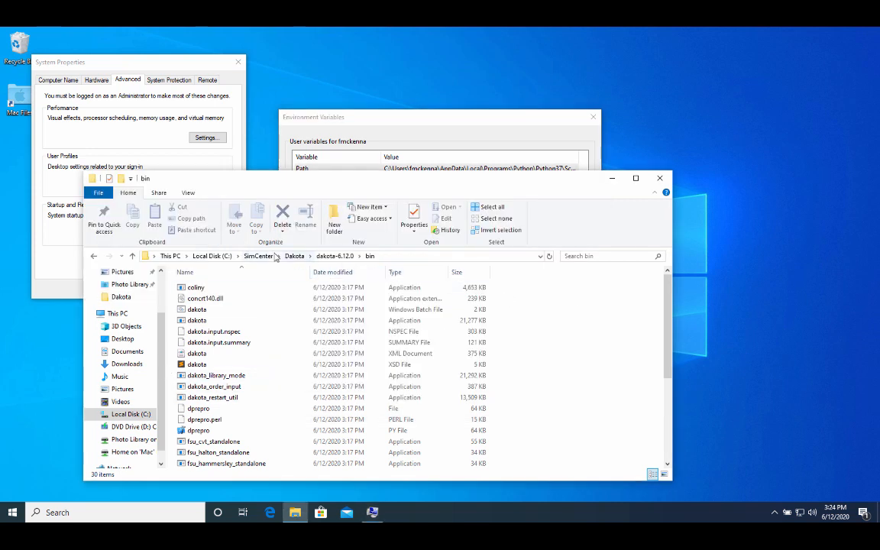
{"action": "left_click", "coordinate": [264, 257]}
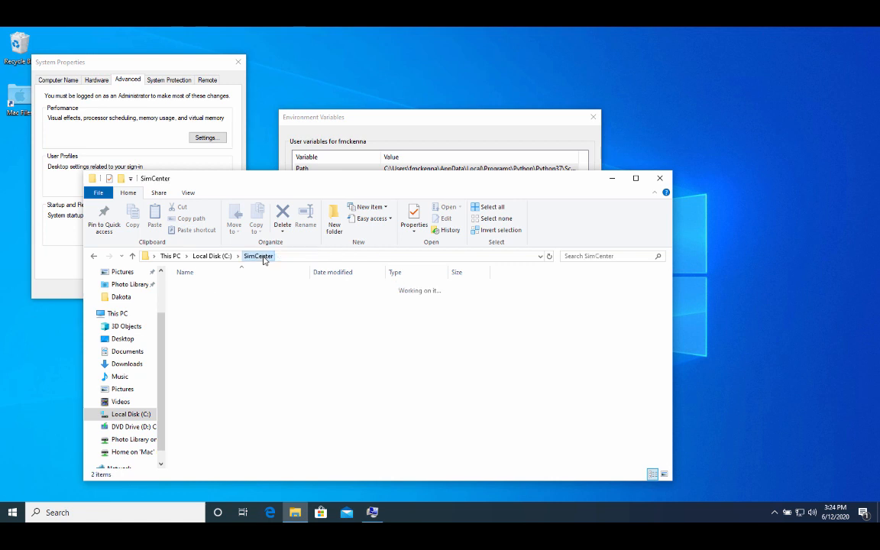
Open C:\SimCenter\OpenSees\OpenSees3.2.1\bin in Explorer and select its full path for copying.
{"action": "left_click", "coordinate": [207, 288]}
{"action": "double_click", "coordinate": [203, 299]}
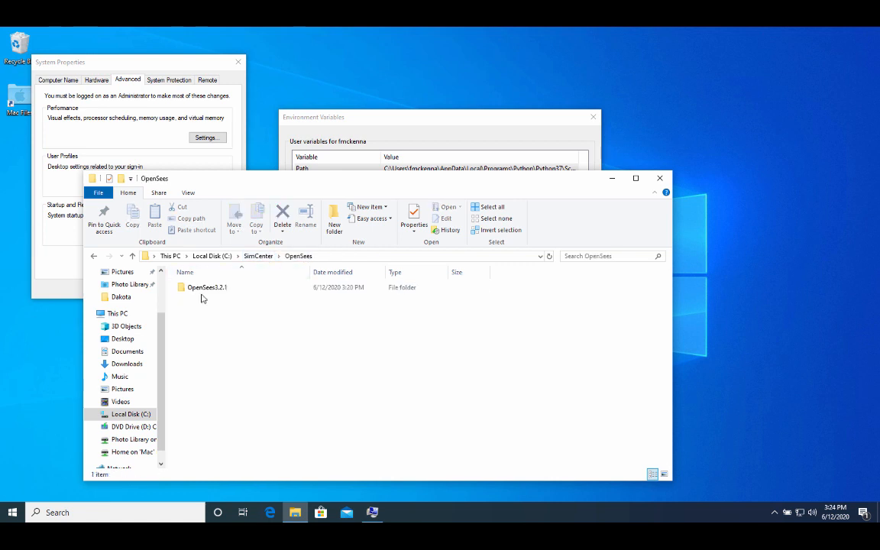
{"action": "double_click", "coordinate": [208, 289]}
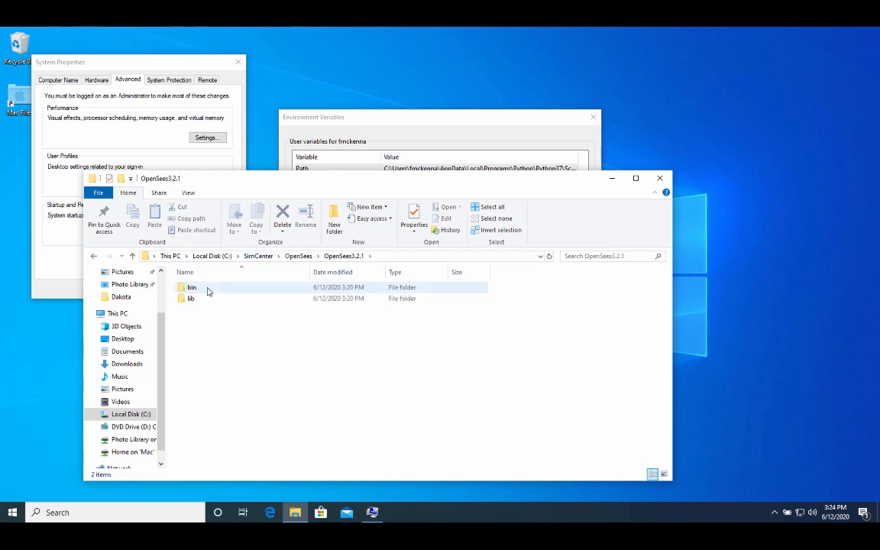
{"action": "double_click", "coordinate": [207, 290]}
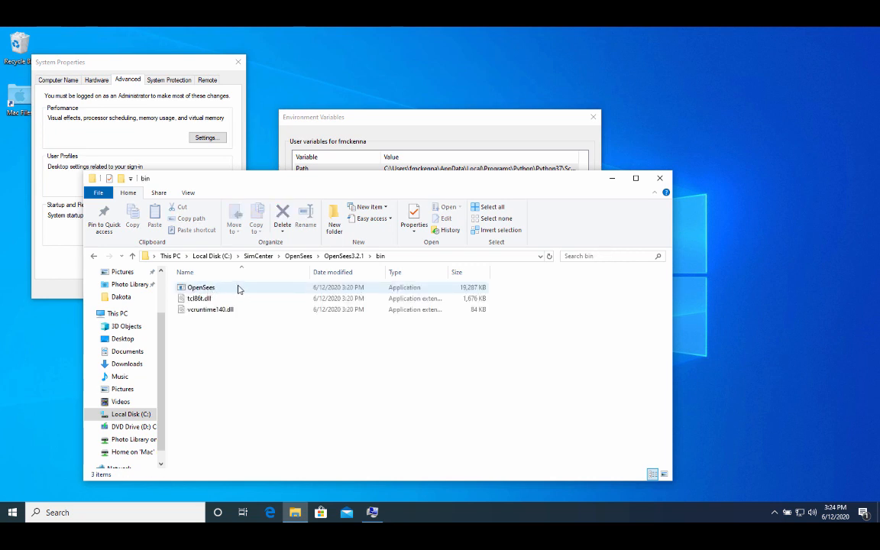
{"action": "left_click", "coordinate": [439, 258]}
{"action": "key", "text": "ctrl+c"}
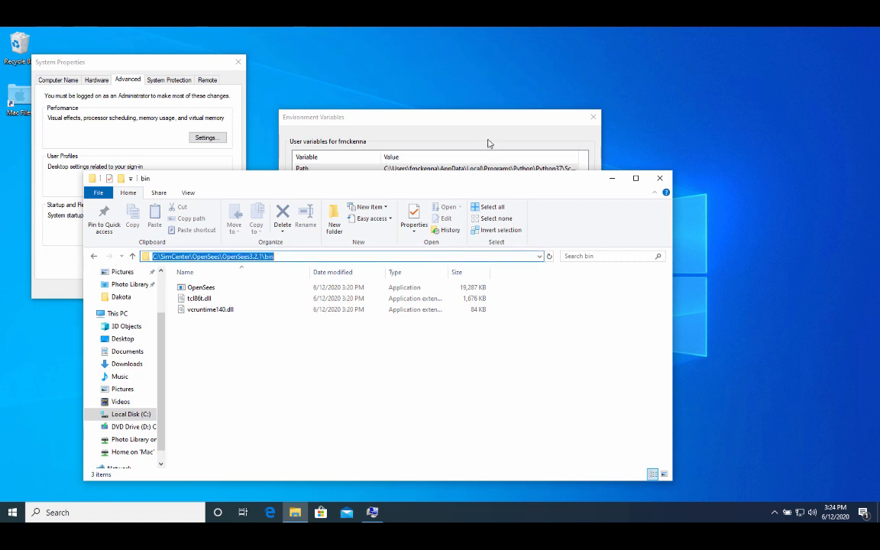
{"action": "left_click", "coordinate": [441, 130]}
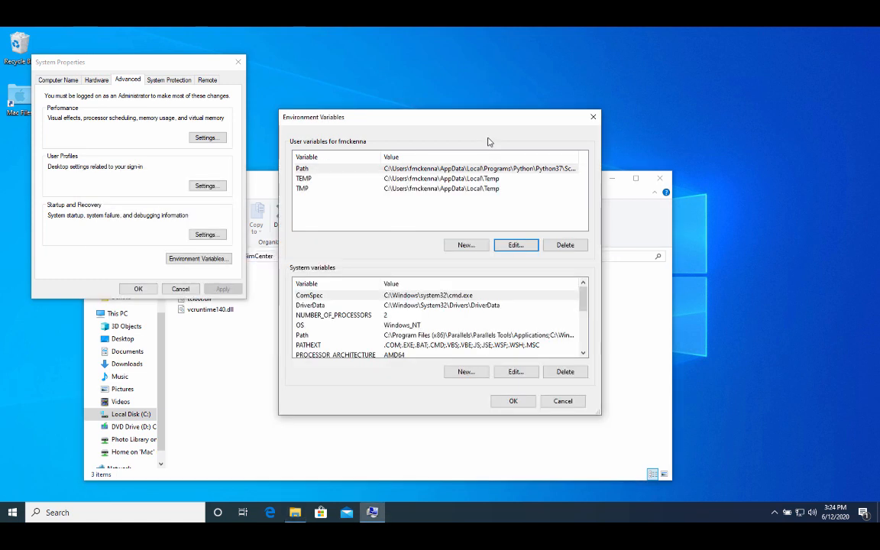
Add C:\SimCenter\OpenSees\OpenSees3.2.1\bin as a new user Path entry and confirm.
{"action": "left_click", "coordinate": [511, 245]}
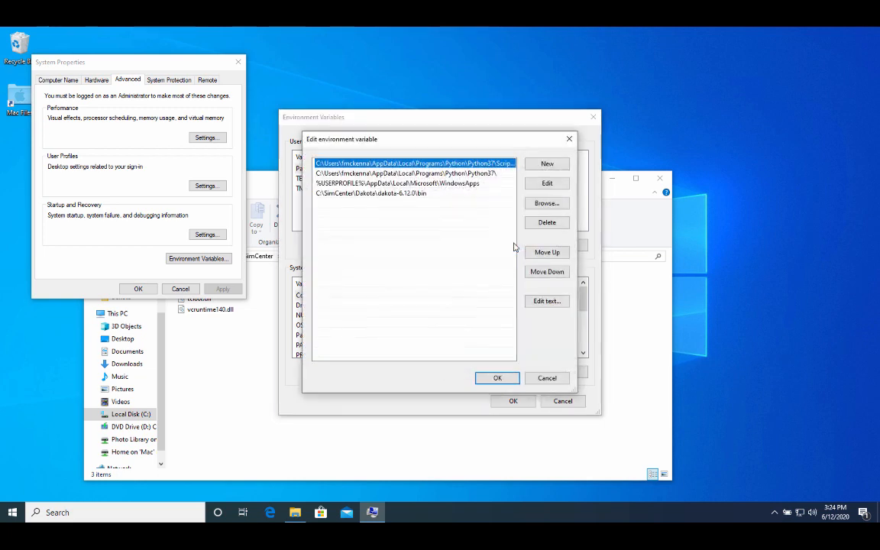
{"action": "left_click", "coordinate": [548, 165]}
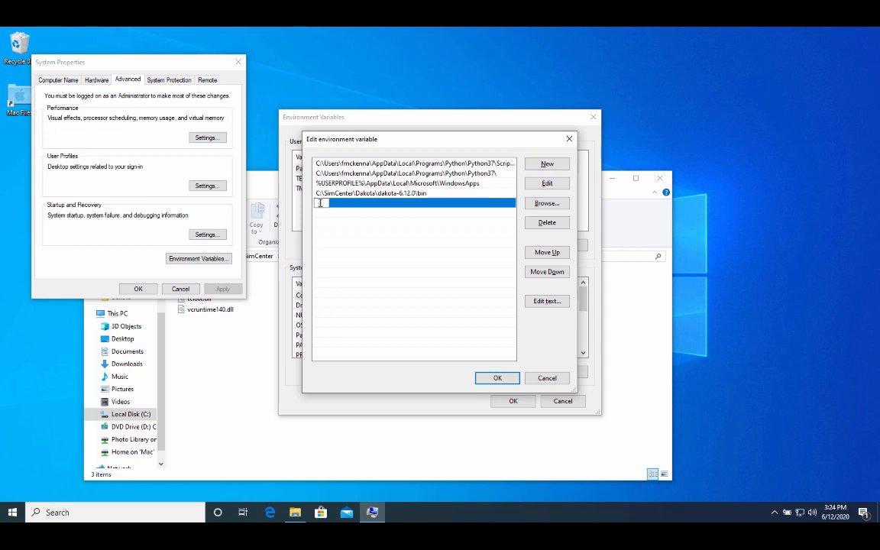
{"action": "key", "text": "ctrl+v"}
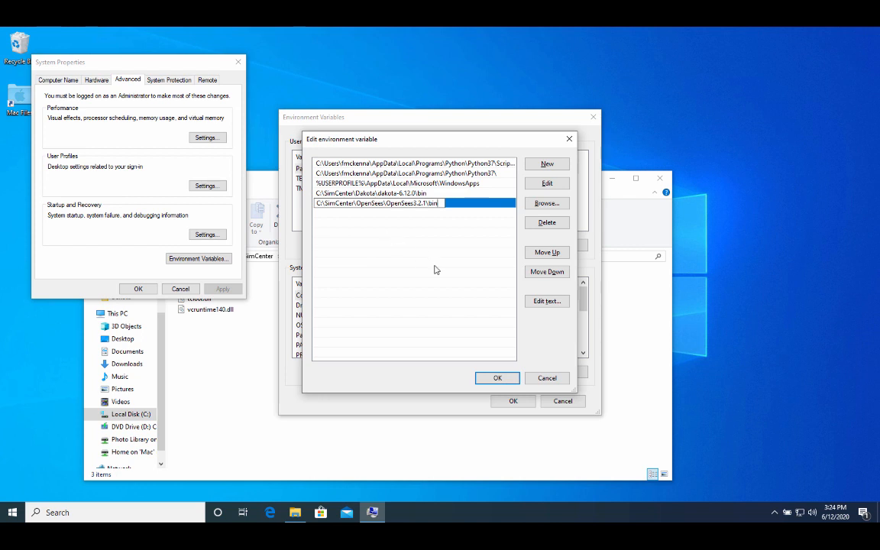
{"action": "left_click", "coordinate": [493, 378]}
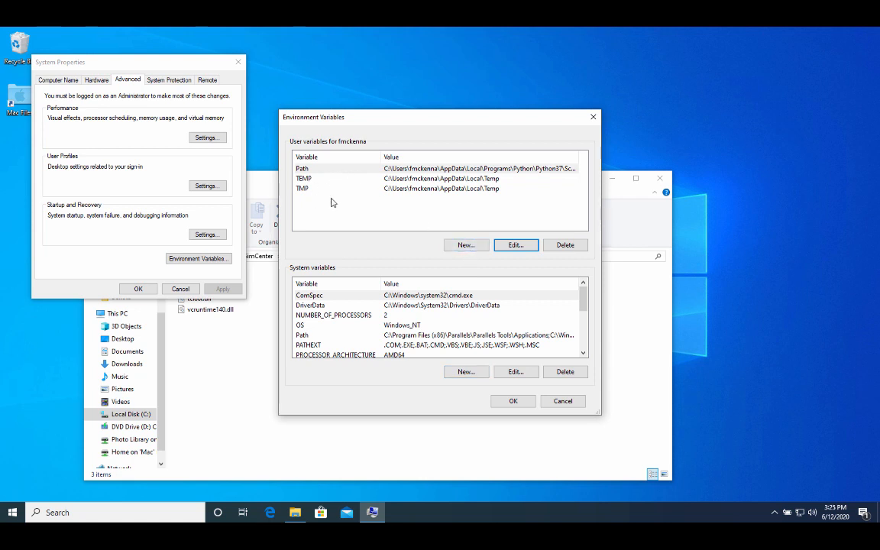
Start a new user variable named PYTHONPATH and copy the Dakota share\dakota\Python folder path from Explorer.
{"action": "left_click", "coordinate": [465, 245]}
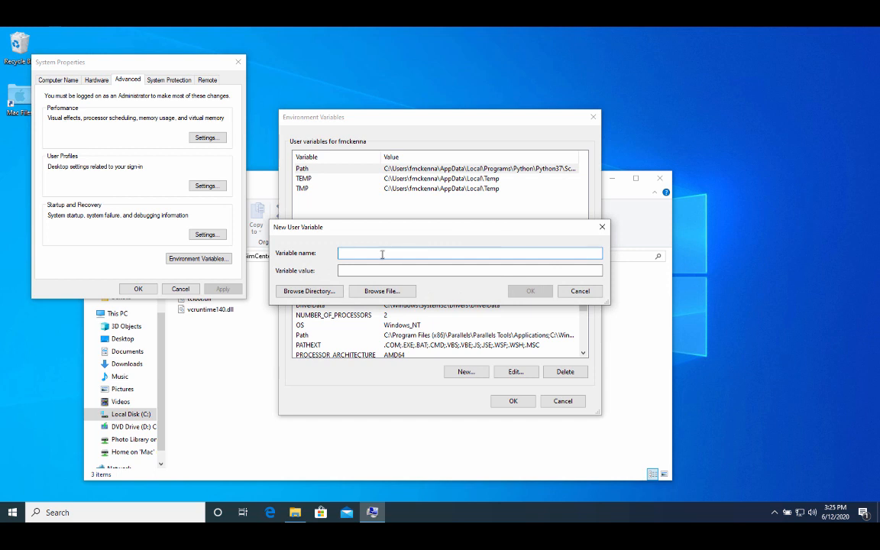
{"action": "type", "text": "PYTHONPATH"}
{"action": "left_click", "coordinate": [247, 354]}
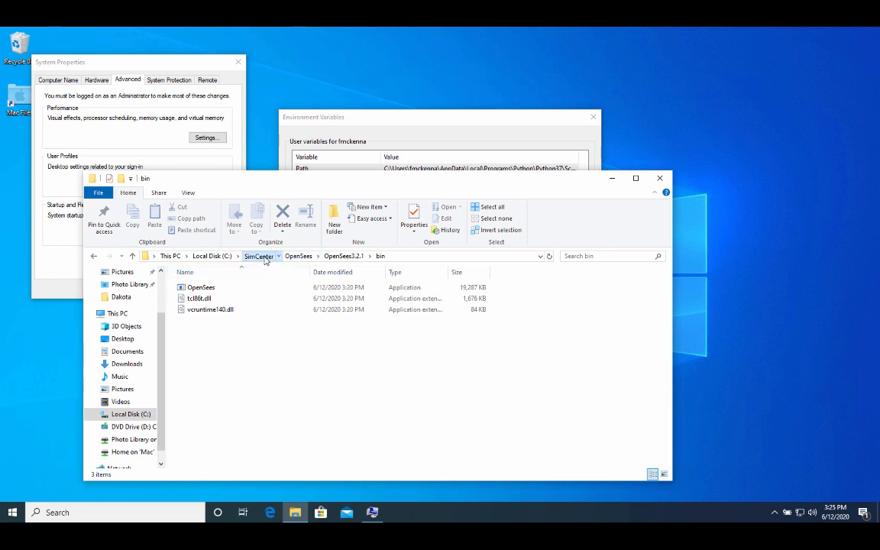
{"action": "left_click", "coordinate": [257, 256]}
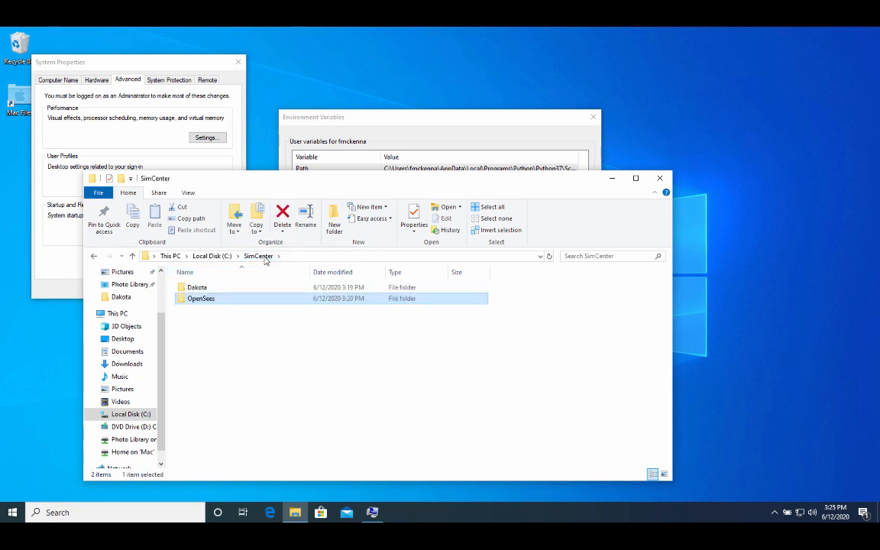
{"action": "double_click", "coordinate": [203, 288]}
{"action": "double_click", "coordinate": [205, 288]}
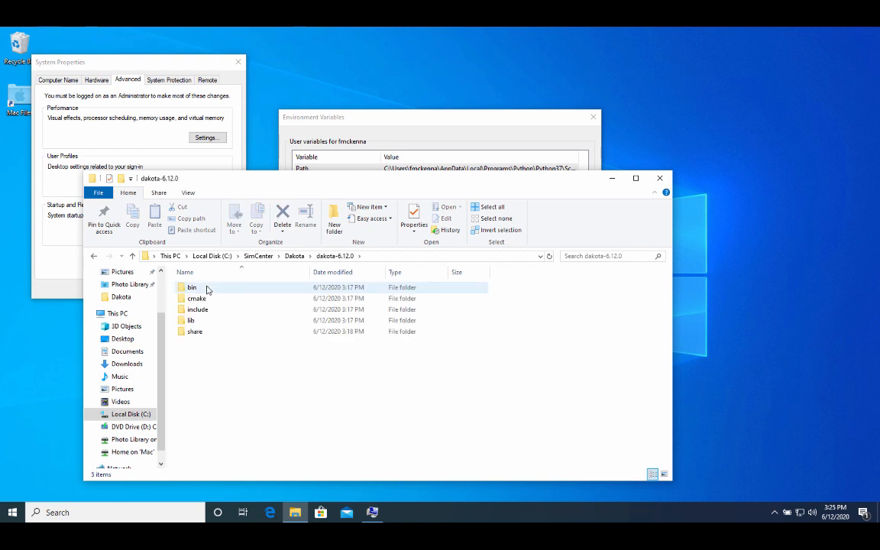
{"action": "double_click", "coordinate": [202, 333]}
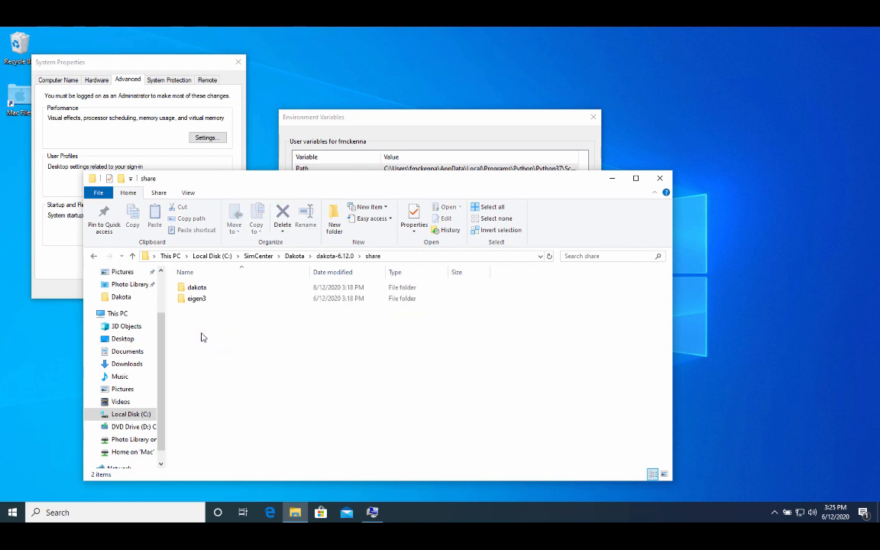
{"action": "double_click", "coordinate": [201, 288]}
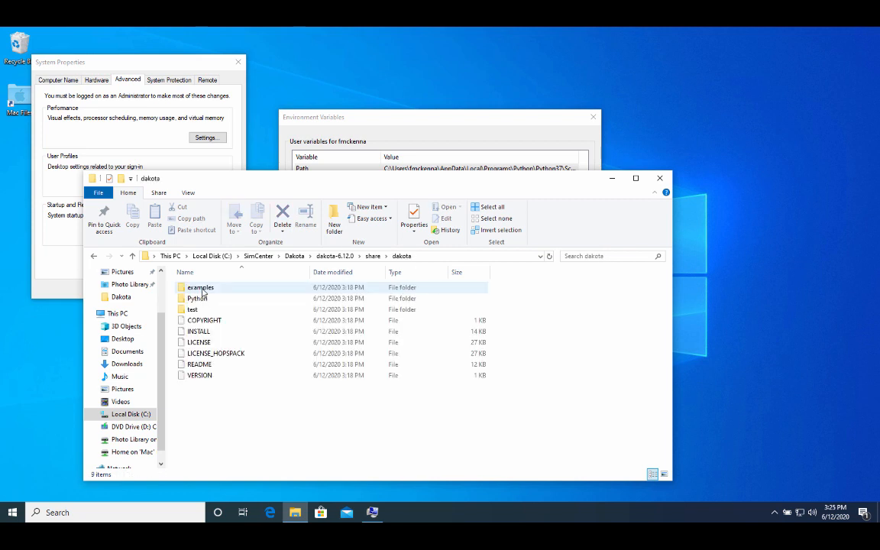
{"action": "double_click", "coordinate": [200, 298]}
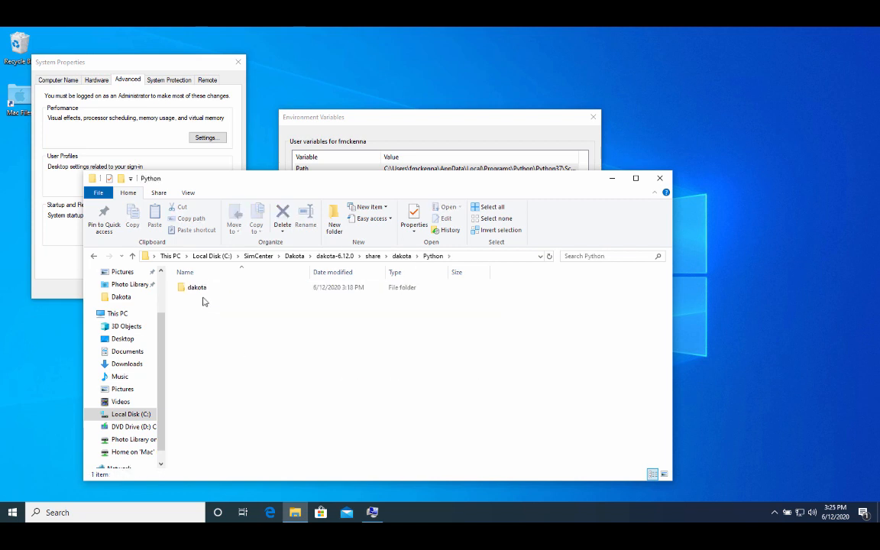
{"action": "left_click", "coordinate": [488, 260]}
{"action": "key", "text": "ctrl+c"}
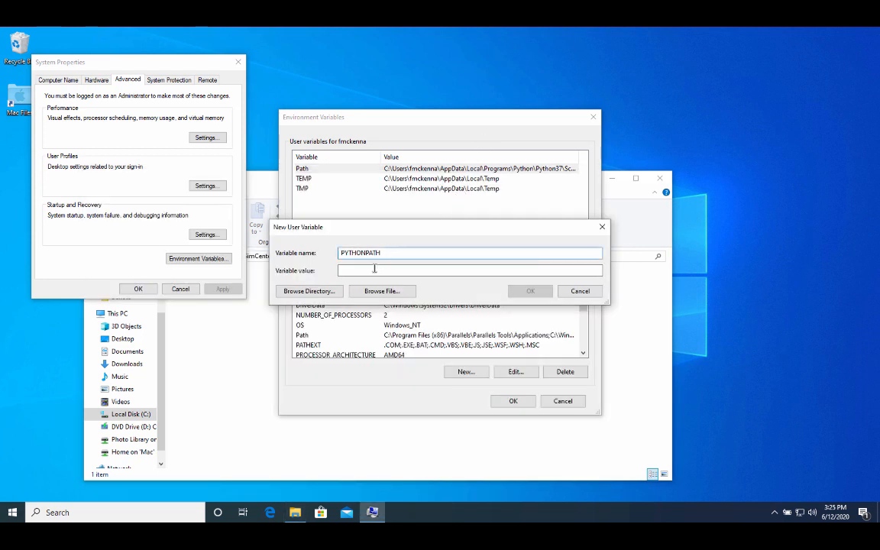
Set PYTHONPATH to C:\SimCenter\Dakota\dakota-6.12.0\share\dakota\Python, confirm all dialogs, and close Explorer.
{"action": "left_click", "coordinate": [371, 271]}
{"action": "key", "text": "ctrl+v"}
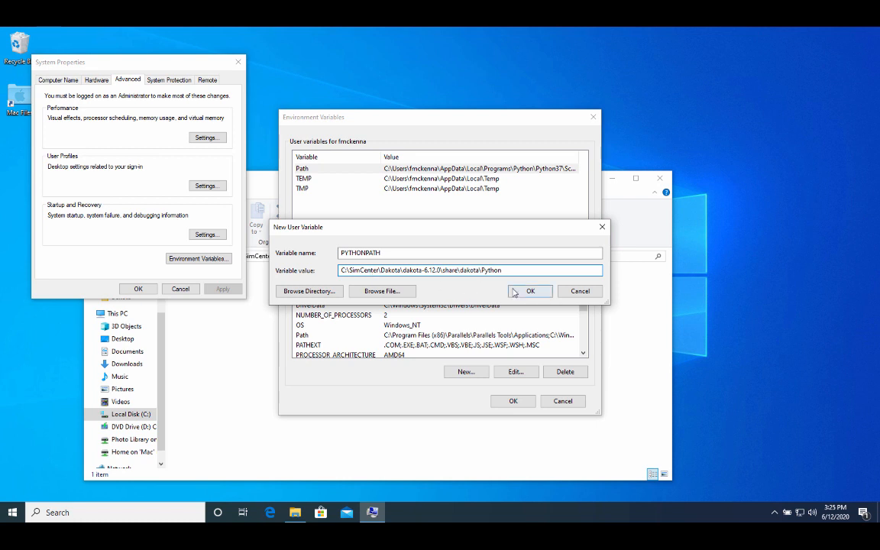
{"action": "left_click", "coordinate": [526, 292]}
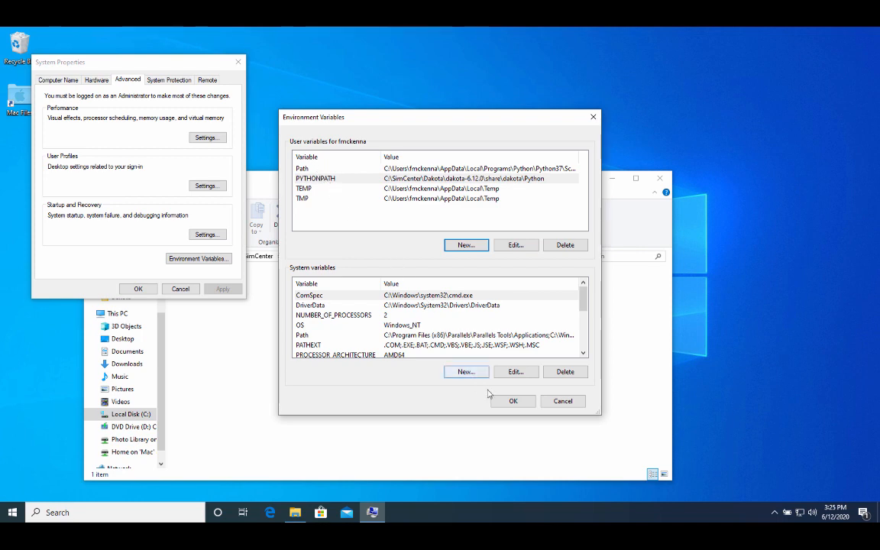
{"action": "left_click", "coordinate": [514, 400]}
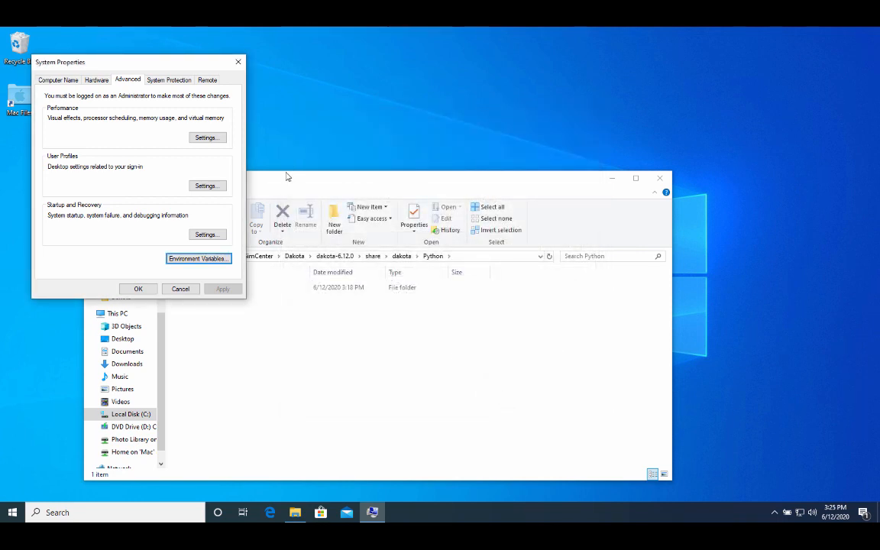
{"action": "left_click", "coordinate": [138, 289]}
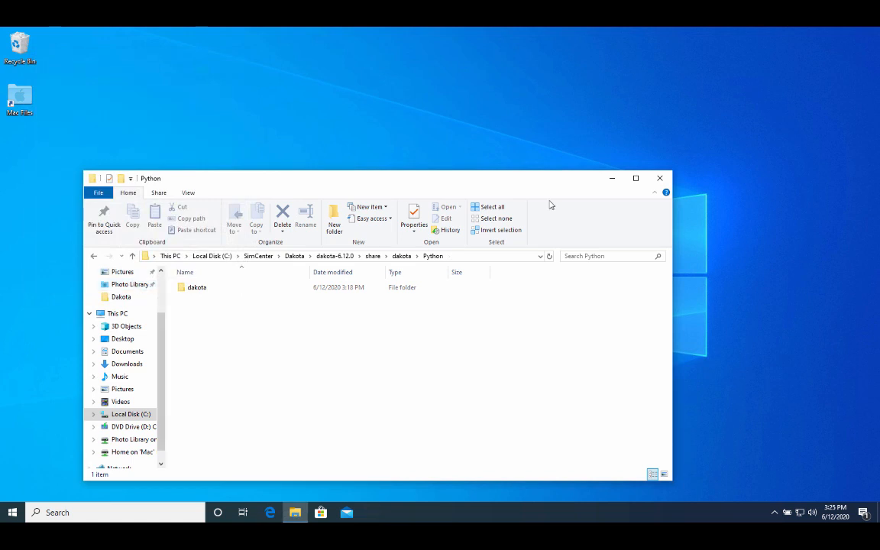
{"action": "left_click", "coordinate": [660, 178]}
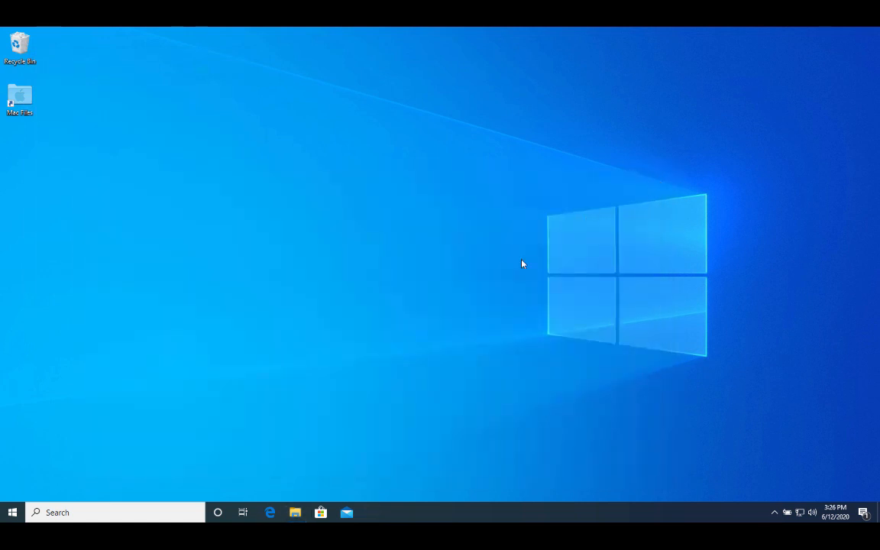
Reopen Command Prompt and confirm OpenSees 3.2.1 now starts, then exit it.
{"action": "left_click", "coordinate": [142, 510]}
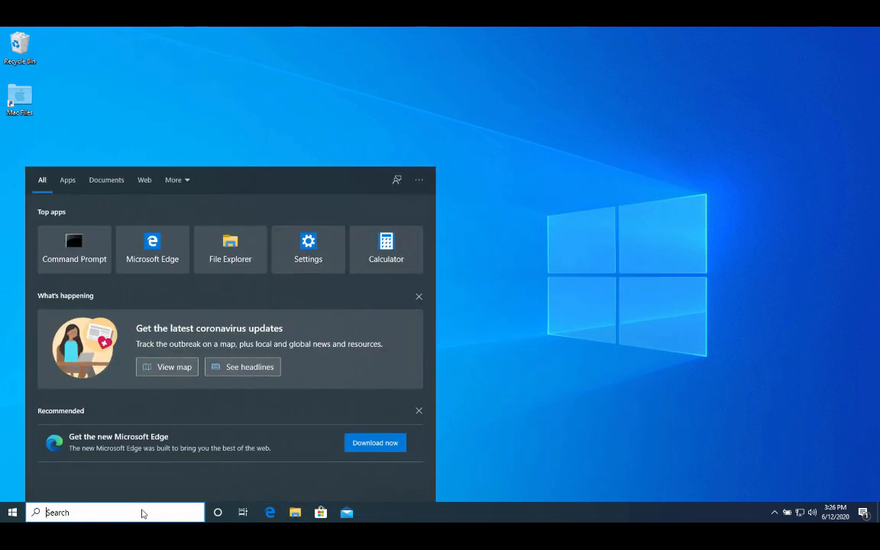
{"action": "type", "text": "cmd"}
{"action": "key", "text": "Return"}
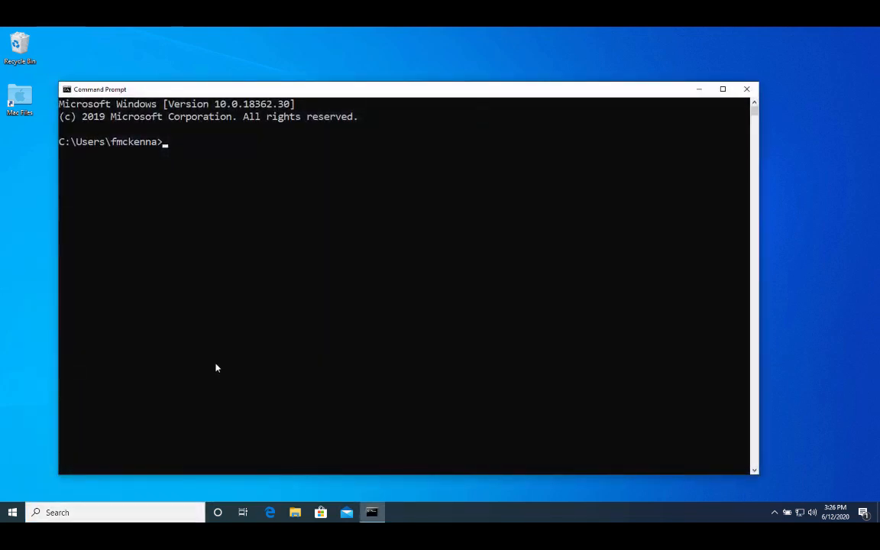
{"action": "left_click", "coordinate": [216, 319]}
{"action": "type", "text": "OpenSees"}
{"action": "key", "text": "Return"}
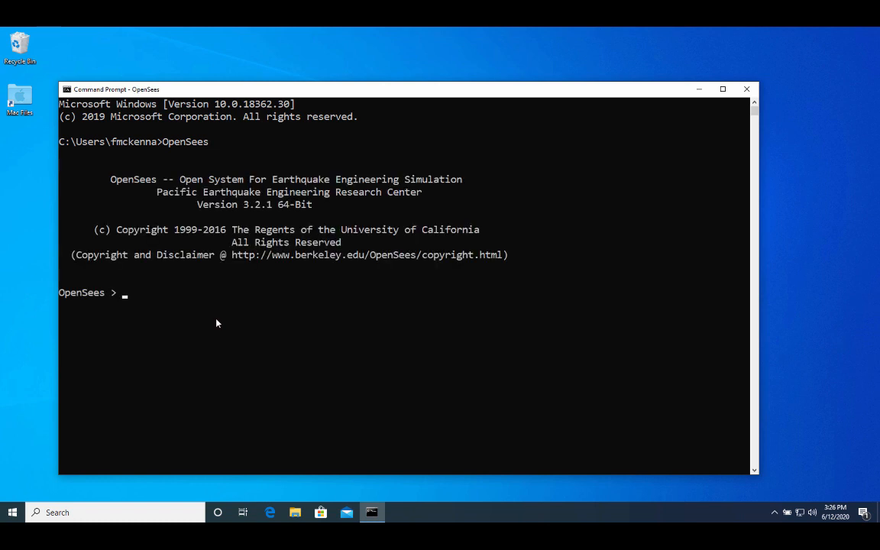
{"action": "type", "text": "exit"}
{"action": "key", "text": "Return"}
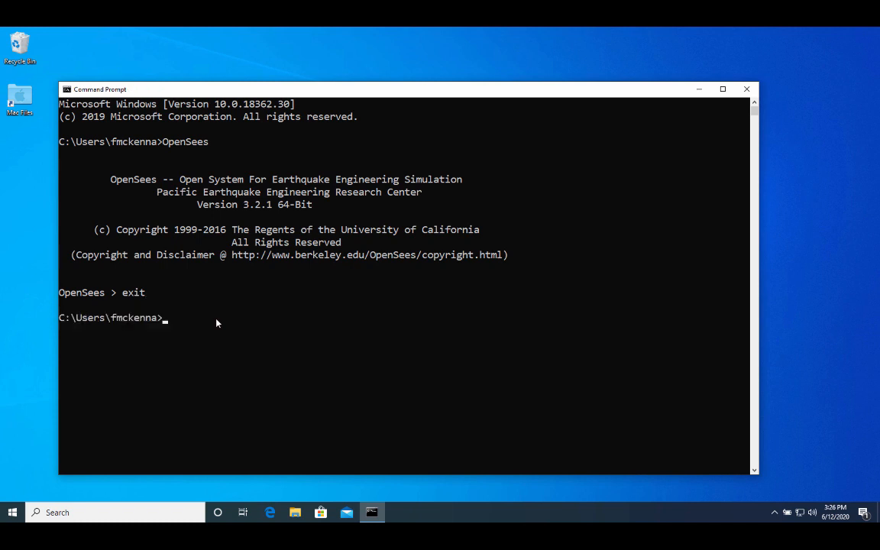
{"action": "key", "text": "Return"}
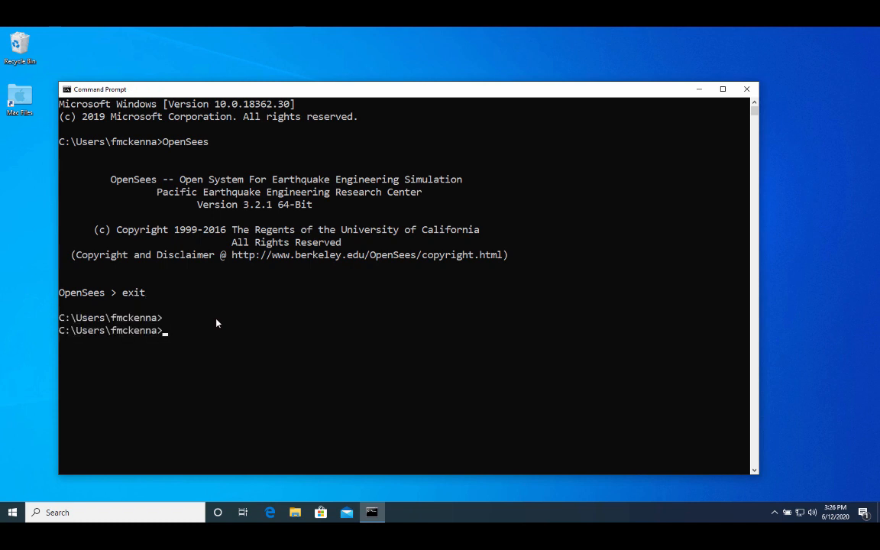
Run dakota to see its usage summary, then close the console.
{"action": "type", "text": "dakota"}
{"action": "key", "text": "Return"}
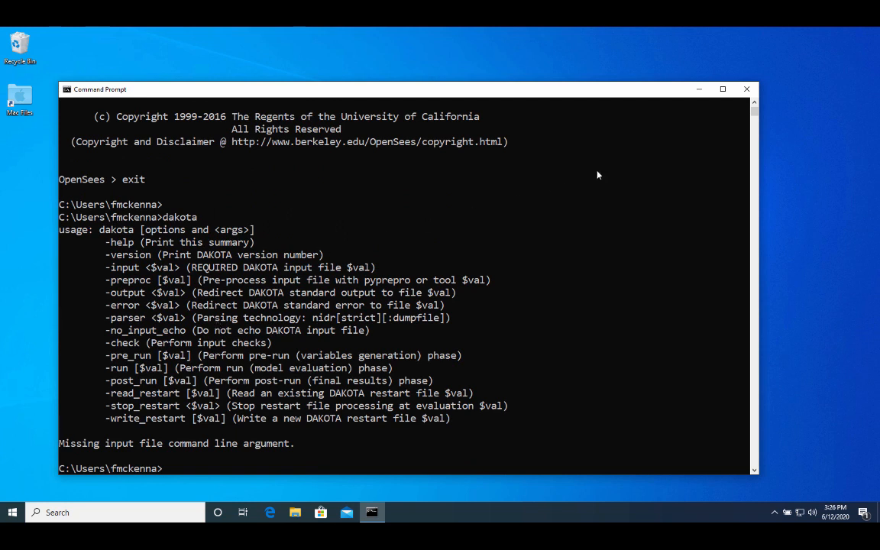
{"action": "left_click", "coordinate": [747, 90]}
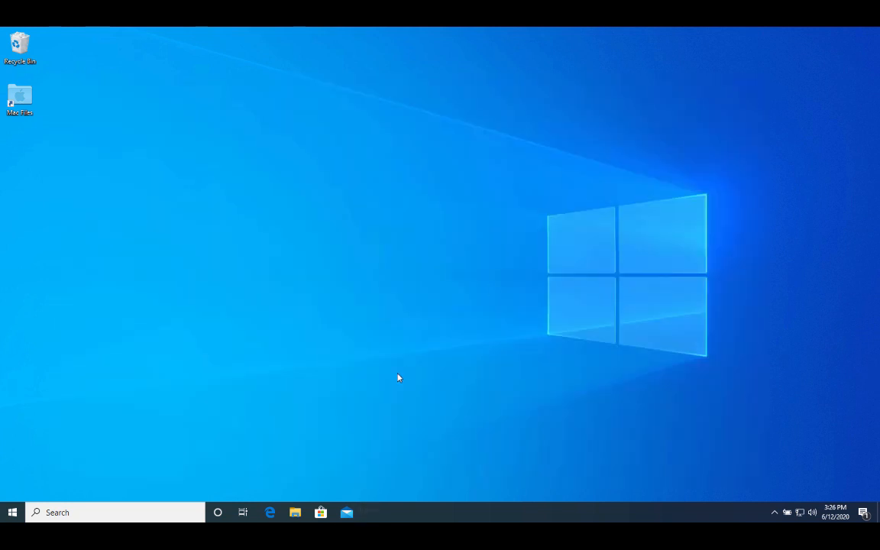
{"action": "left_click", "coordinate": [296, 513]}
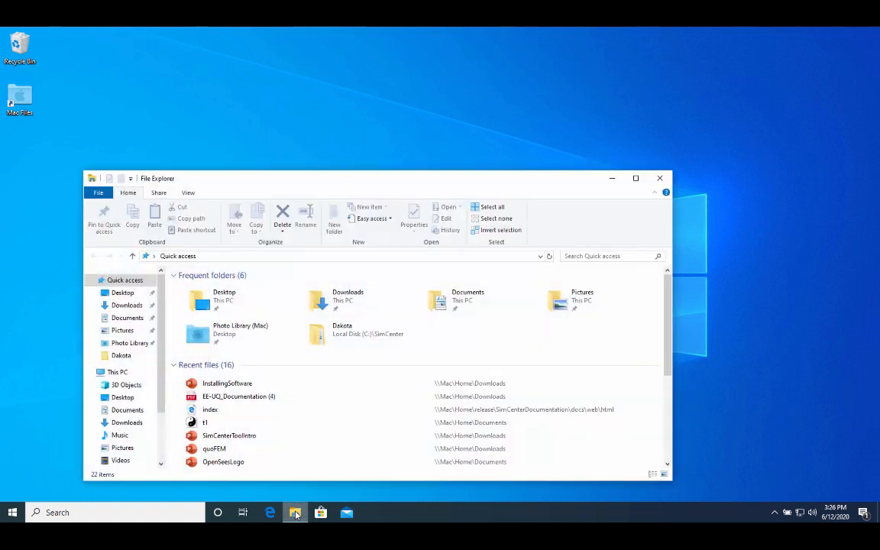
{"action": "left_click", "coordinate": [660, 178]}
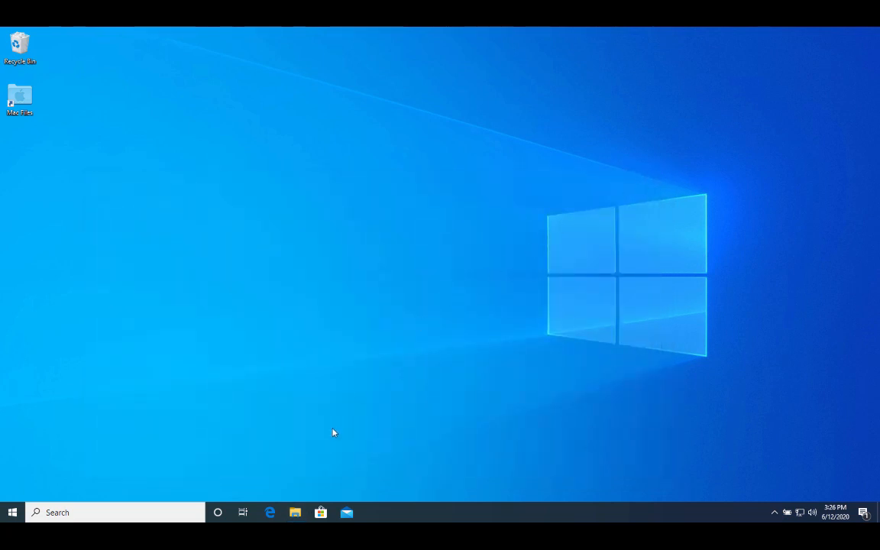
{"action": "left_click", "coordinate": [269, 512]}
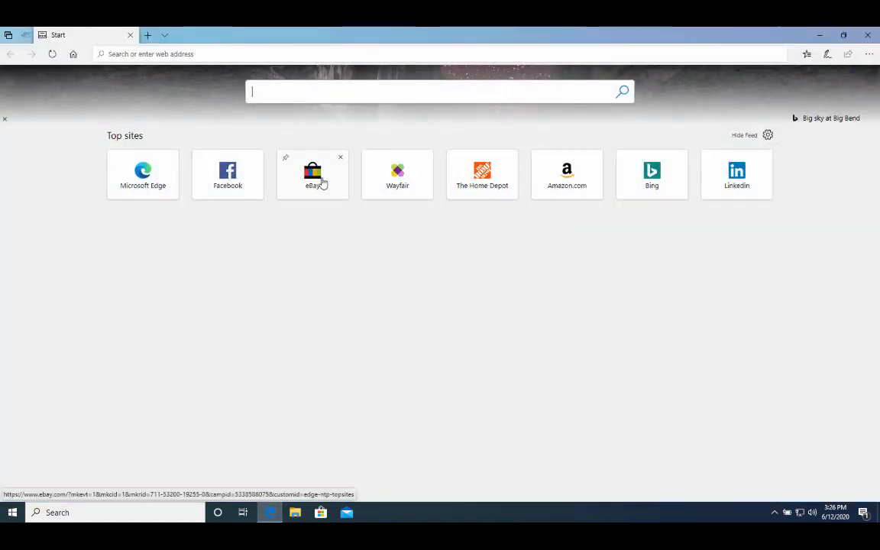
{"action": "left_click", "coordinate": [196, 54]}
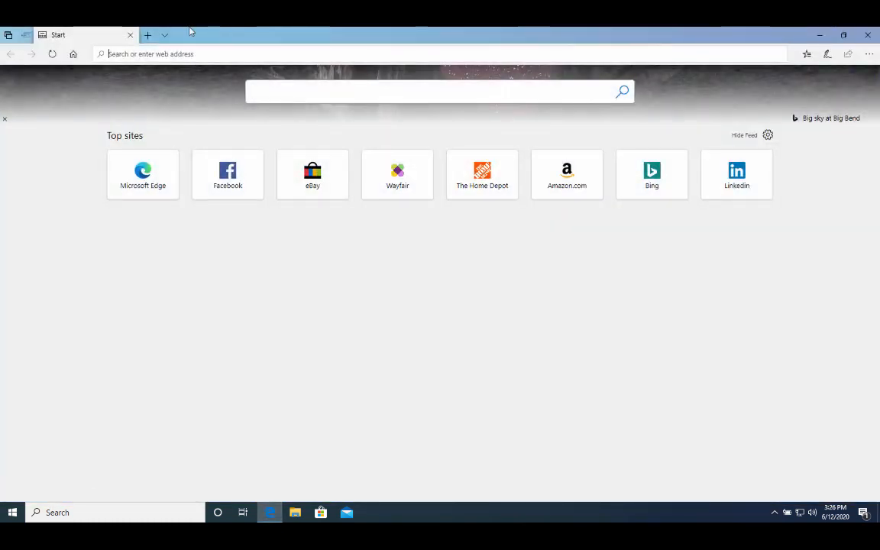
{"action": "type", "text": "www.google.com/"}
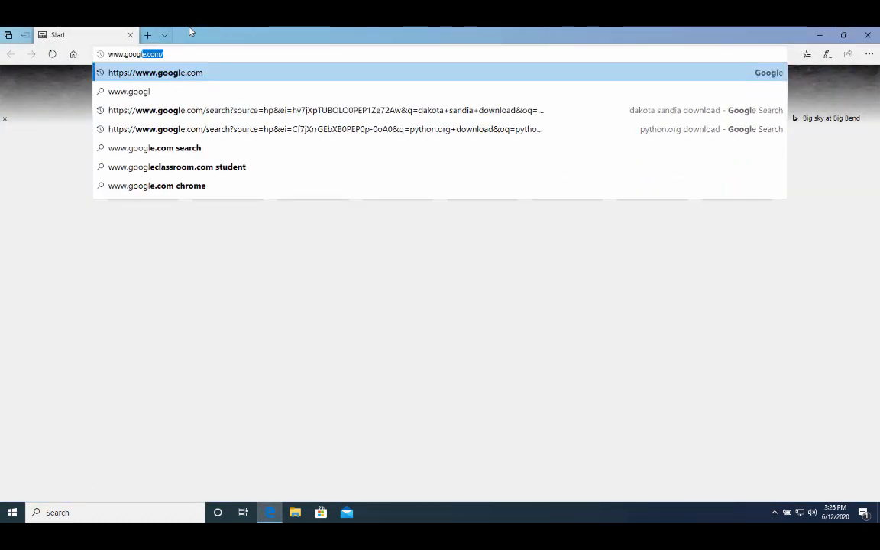
{"action": "key", "text": "Return"}
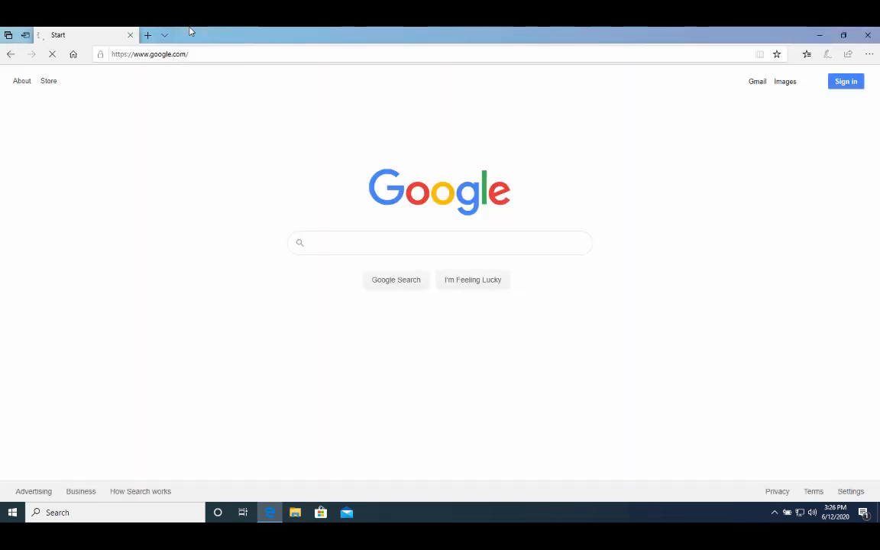
Search Google for 'nheri simcenter' and open the NHERI SimCenter DesignSafe site.
{"action": "left_click", "coordinate": [324, 245]}
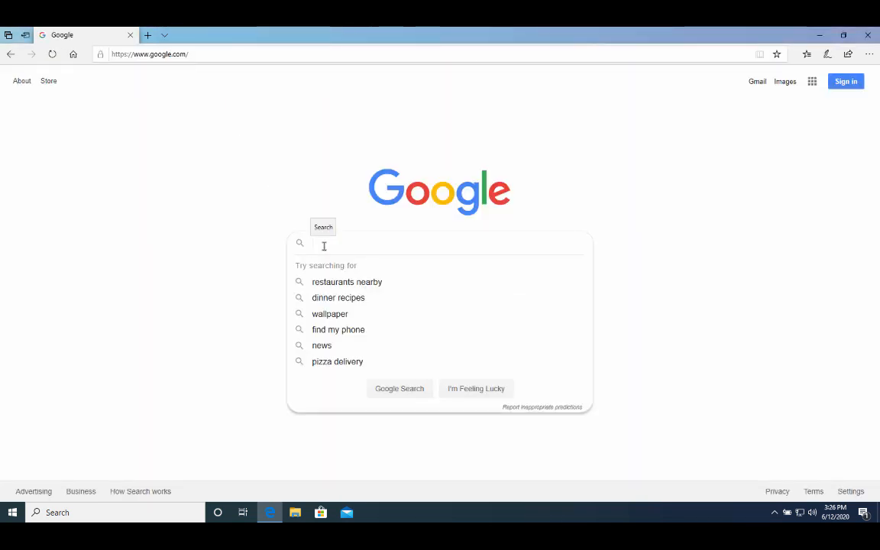
{"action": "type", "text": "nher"}
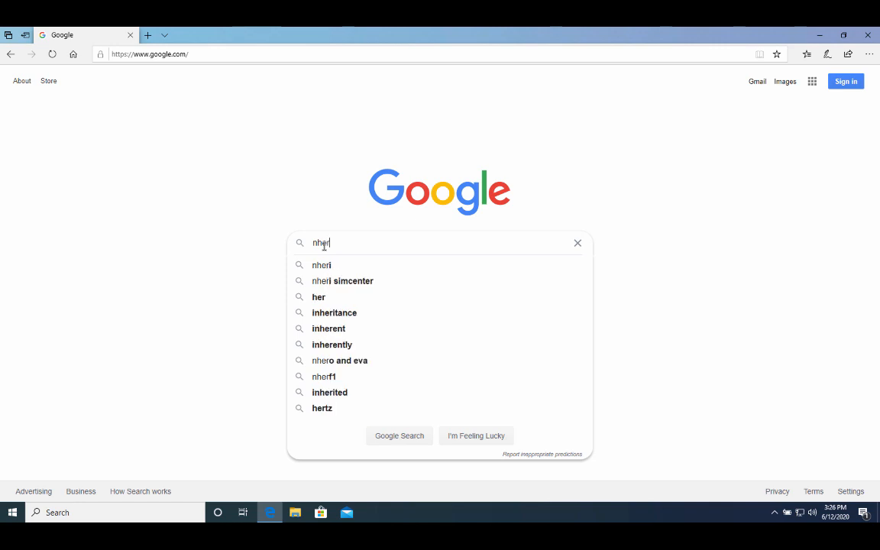
{"action": "type", "text": "i simcenter"}
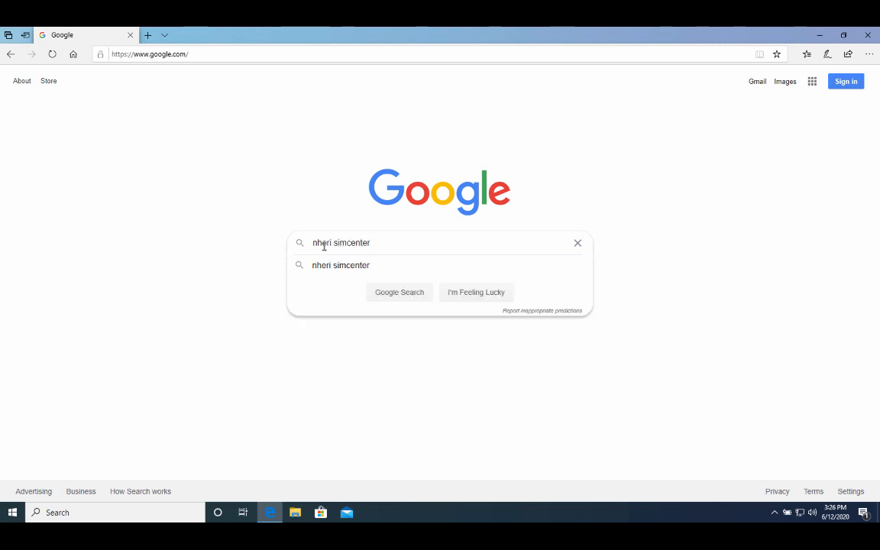
{"action": "key", "text": "Return"}
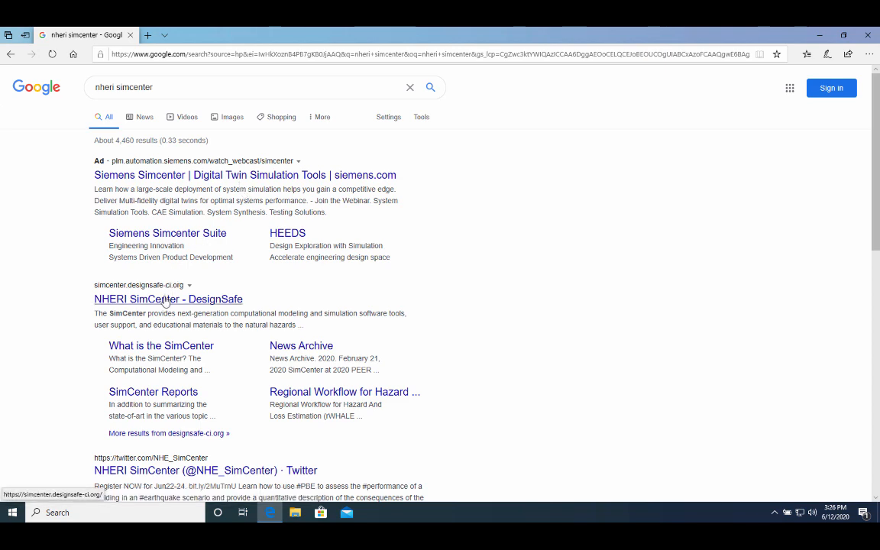
{"action": "left_click", "coordinate": [165, 300]}
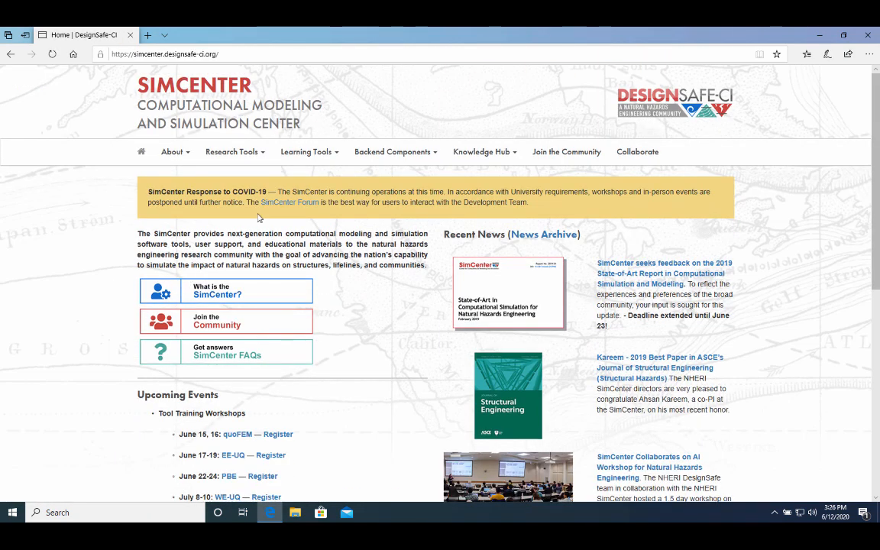
Go to the EE-UQ Application page under Research Tools.
{"action": "left_click", "coordinate": [259, 156]}
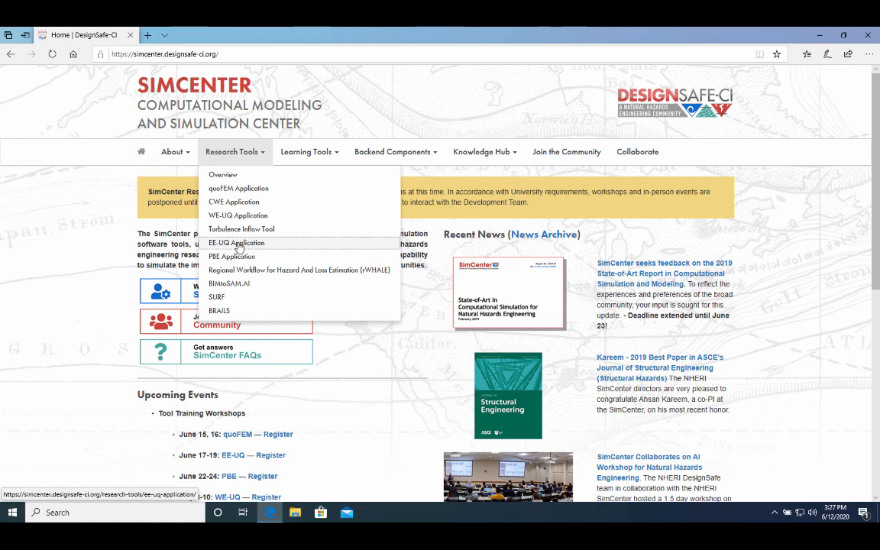
{"action": "left_click", "coordinate": [238, 244]}
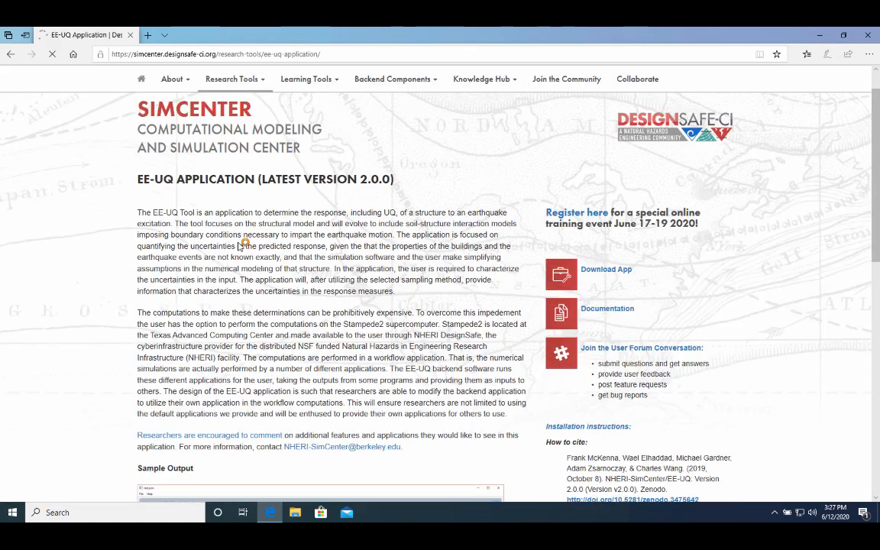
{"action": "scroll", "coordinate": [302, 204], "scroll_direction": "up", "scroll_amount": 1}
{"action": "scroll", "coordinate": [301, 204], "scroll_direction": "down", "scroll_amount": 1}
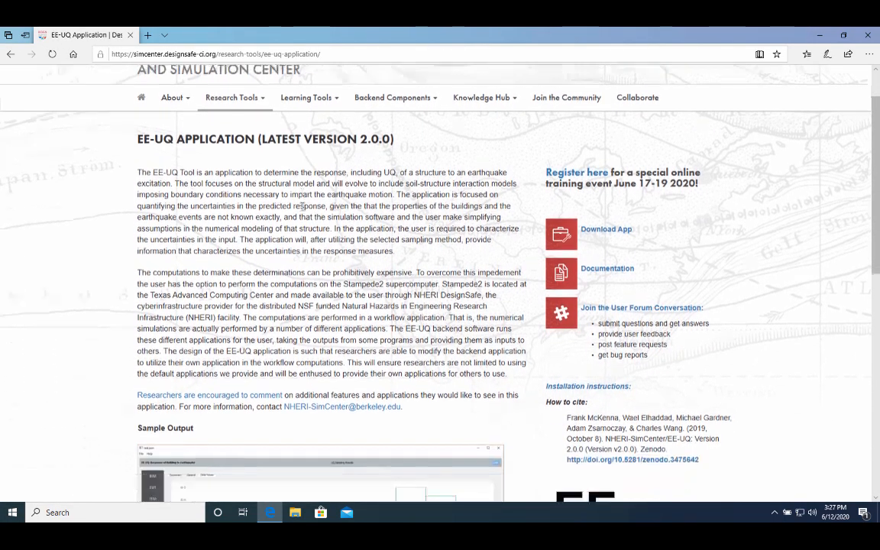
{"action": "scroll", "coordinate": [302, 204], "scroll_direction": "up", "scroll_amount": 1}
{"action": "scroll", "coordinate": [367, 218], "scroll_direction": "down", "scroll_amount": 2}
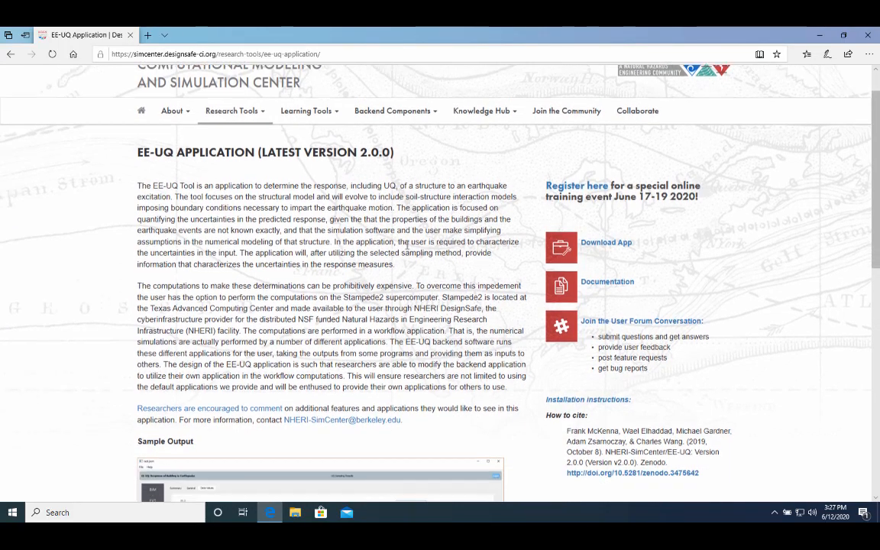
{"action": "scroll", "coordinate": [407, 245], "scroll_direction": "up", "scroll_amount": 1}
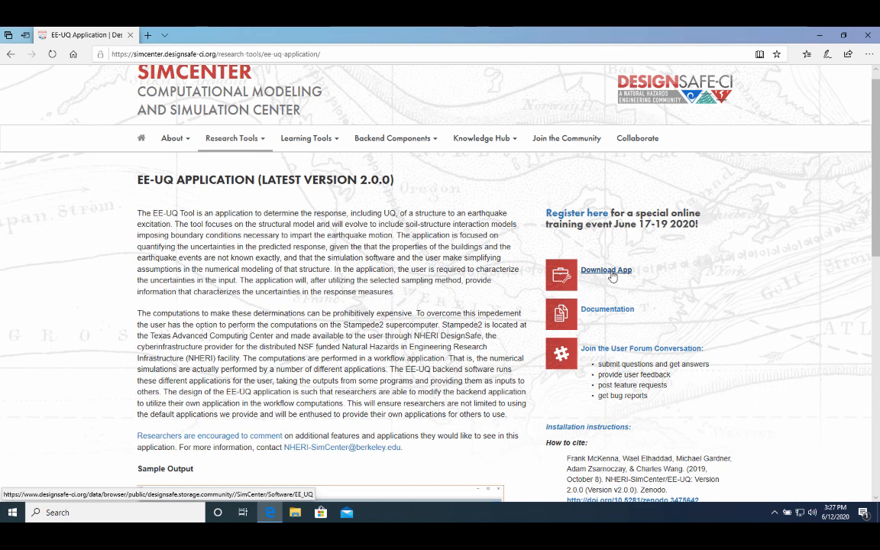
Download EEUQ_Windows_Download.zip from the EE-UQ download page in the Data Depot.
{"action": "left_click", "coordinate": [605, 270]}
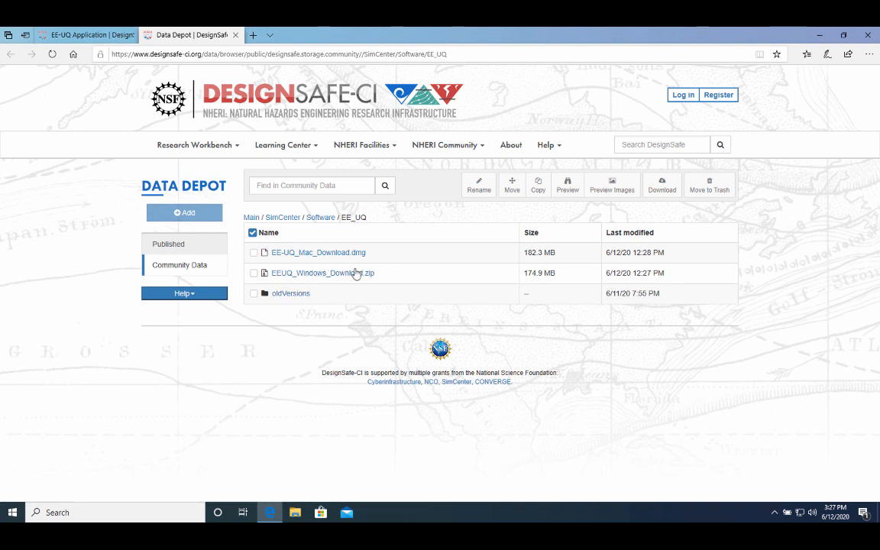
{"action": "left_click", "coordinate": [340, 274]}
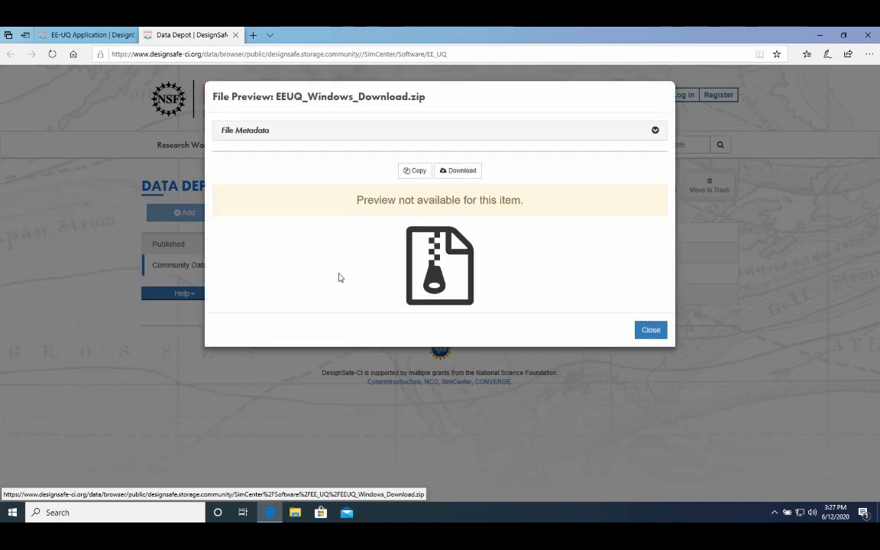
{"action": "left_click", "coordinate": [453, 175]}
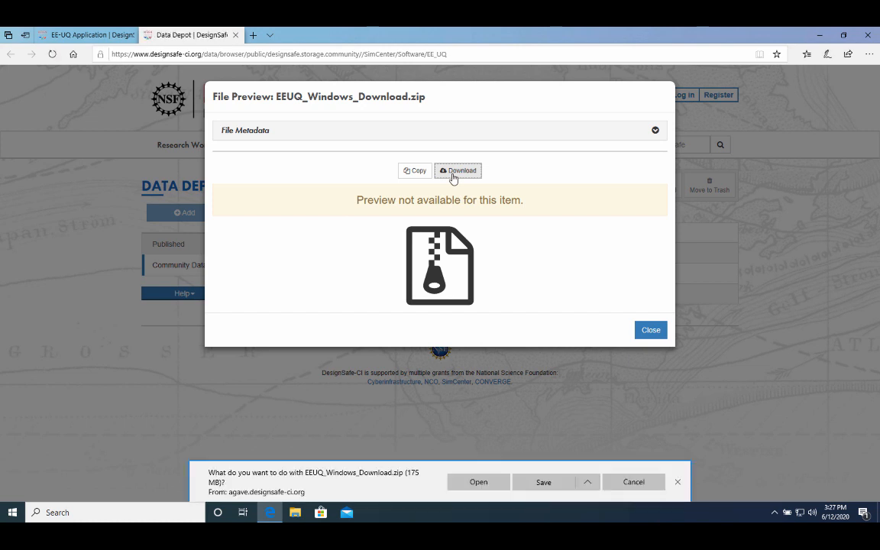
Open the downloaded EEUQ_Windows_Download.zip and extract all its files into C:\SimCenter.
{"action": "left_click", "coordinate": [473, 482]}
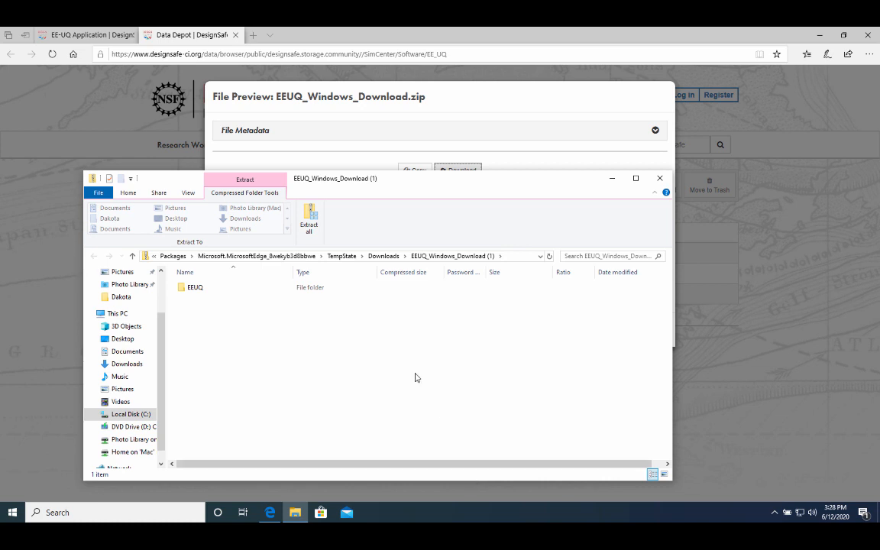
{"action": "left_click", "coordinate": [308, 220]}
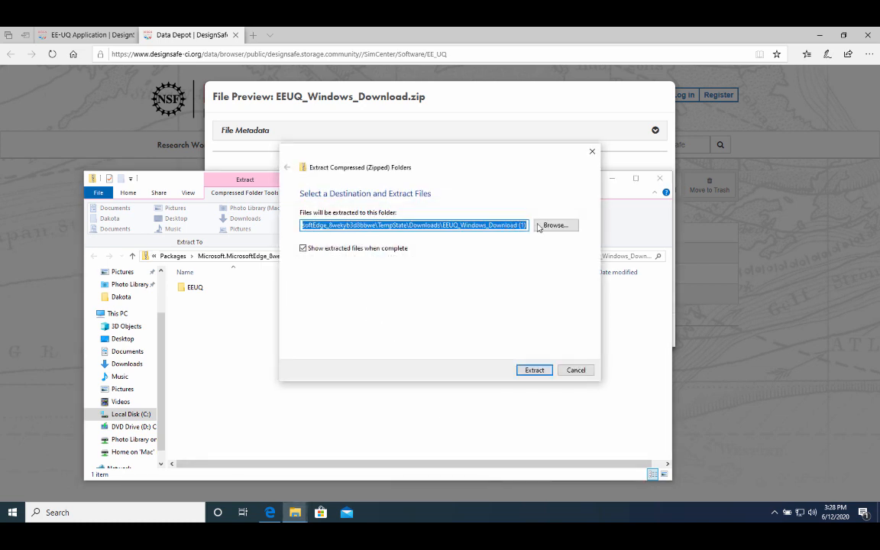
{"action": "left_click", "coordinate": [555, 225]}
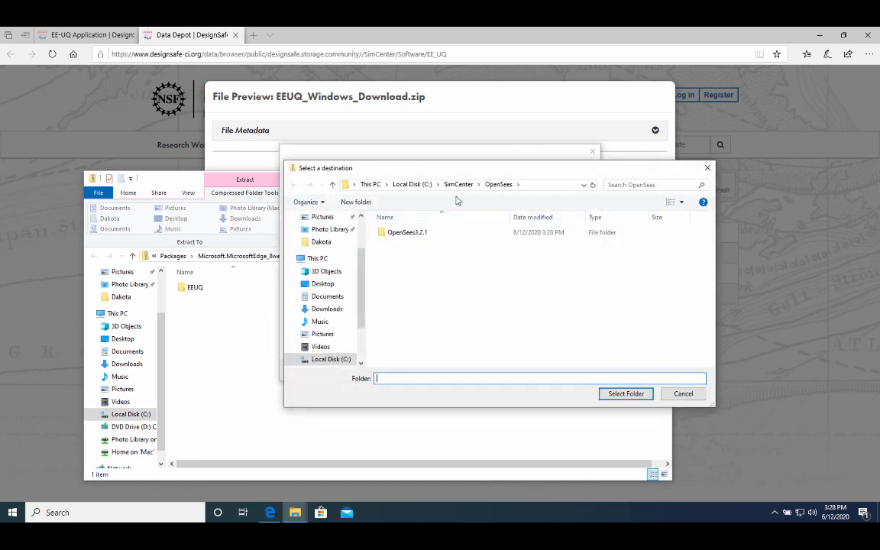
{"action": "left_click", "coordinate": [457, 185]}
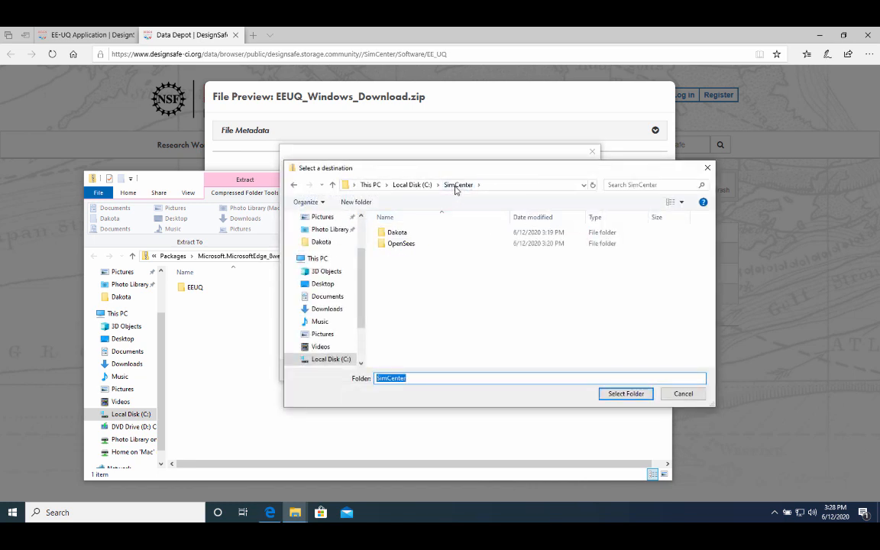
{"action": "left_click", "coordinate": [625, 395]}
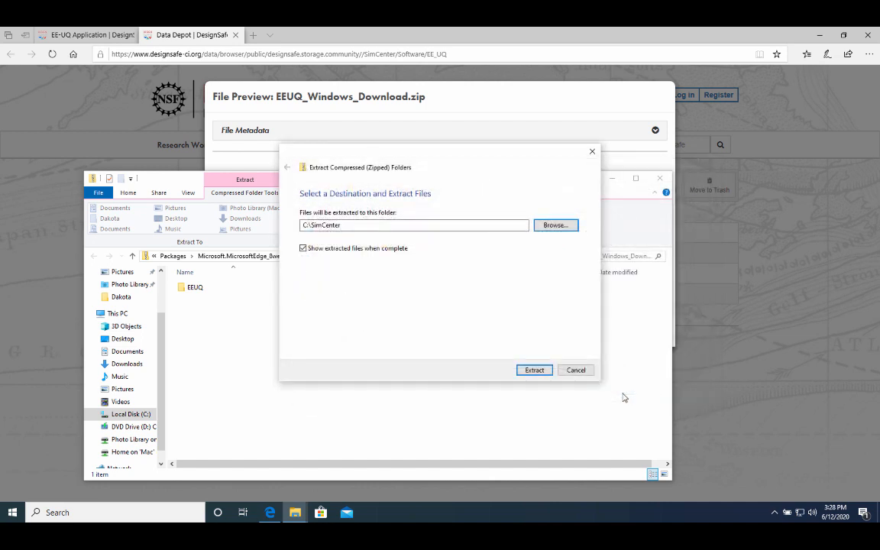
{"action": "left_click", "coordinate": [542, 371]}
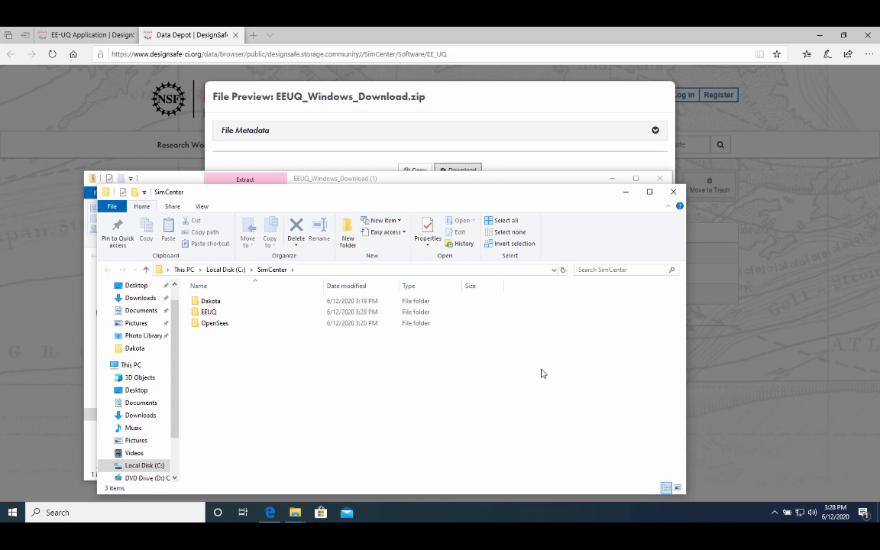
{"action": "left_click", "coordinate": [246, 313]}
{"action": "double_click", "coordinate": [246, 313]}
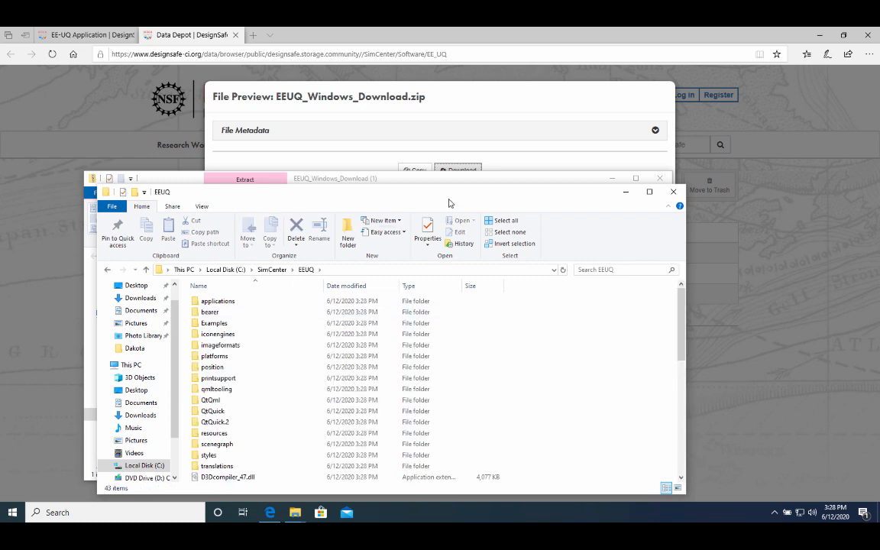
{"action": "left_click_drag", "start_coordinate": [486, 197], "coordinate": [486, 98]}
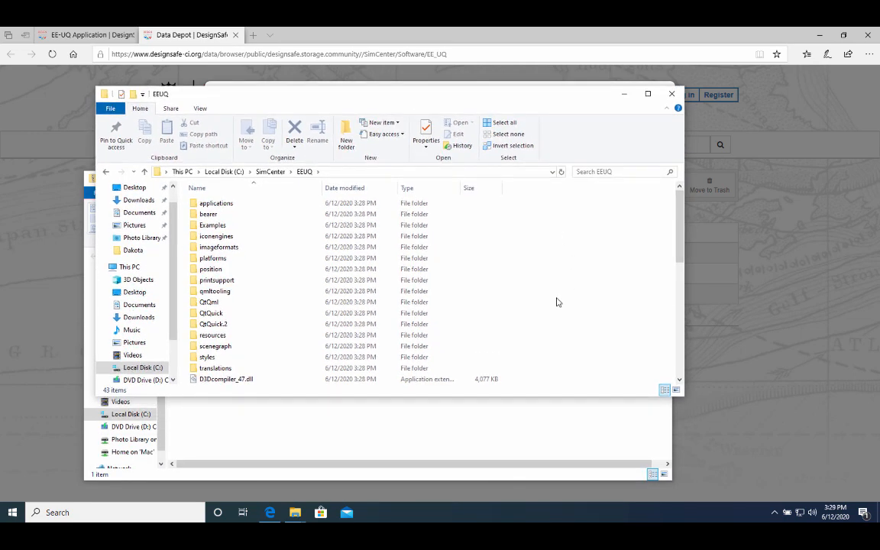
{"action": "scroll", "coordinate": [557, 303], "scroll_direction": "down", "scroll_amount": 1}
{"action": "scroll", "coordinate": [556, 301], "scroll_direction": "down", "scroll_amount": 1}
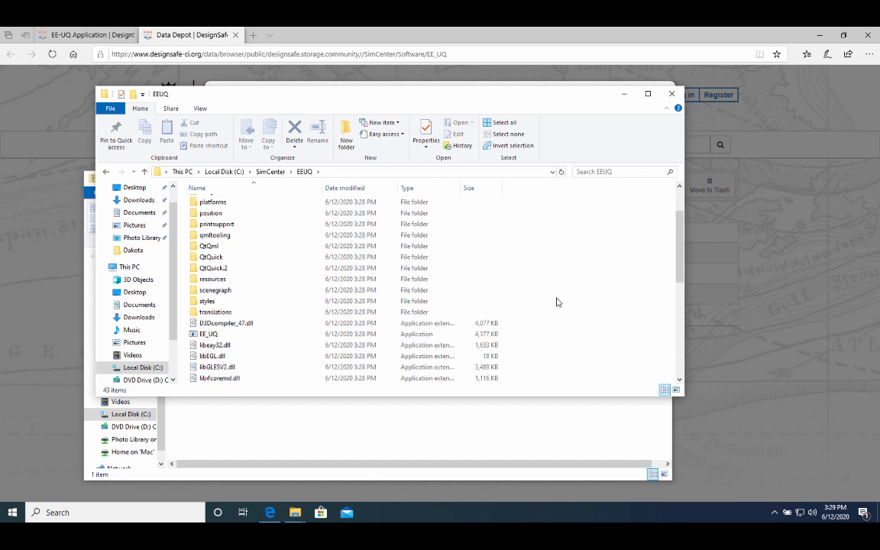
{"action": "scroll", "coordinate": [556, 302], "scroll_direction": "down", "scroll_amount": 1}
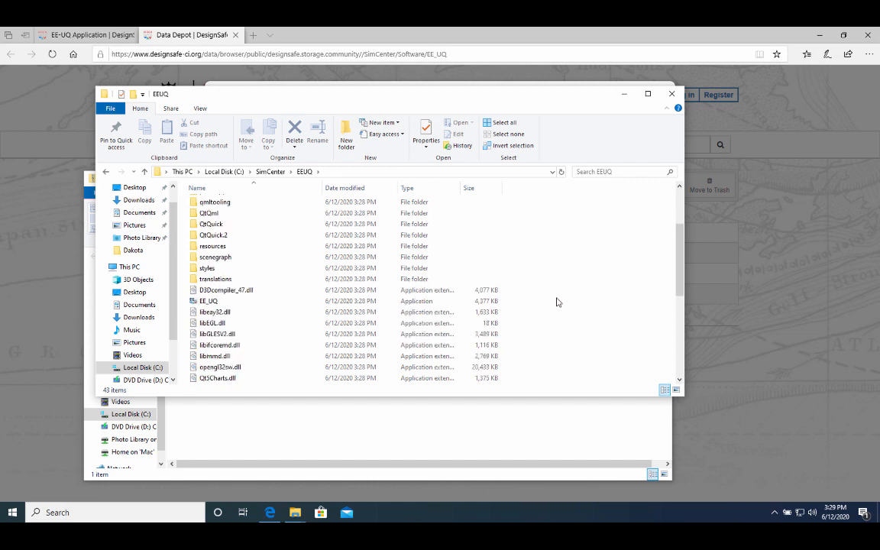
{"action": "scroll", "coordinate": [556, 301], "scroll_direction": "down", "scroll_amount": 1}
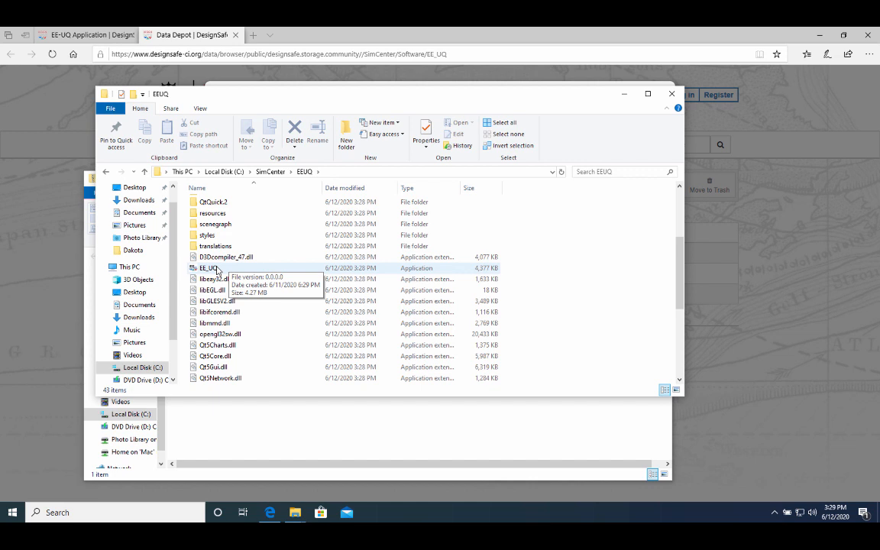
{"action": "double_click", "coordinate": [217, 269]}
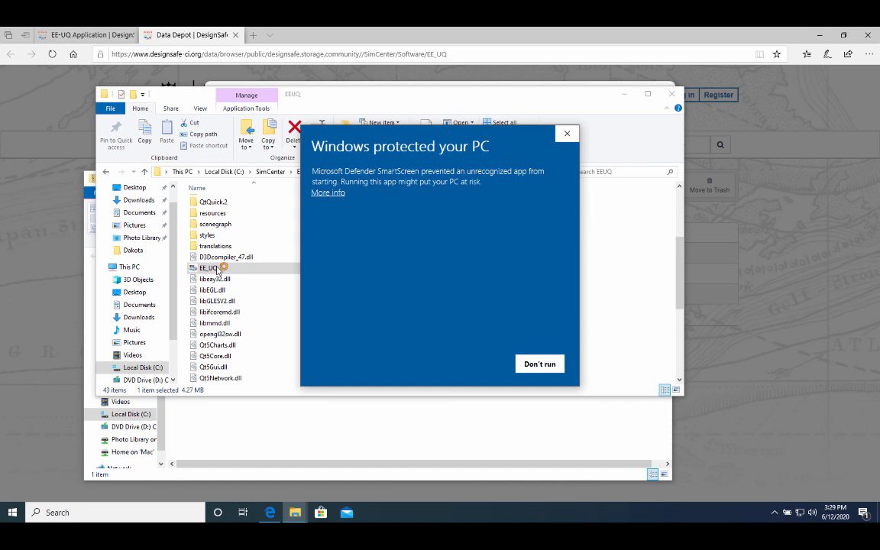
{"action": "left_click", "coordinate": [328, 194]}
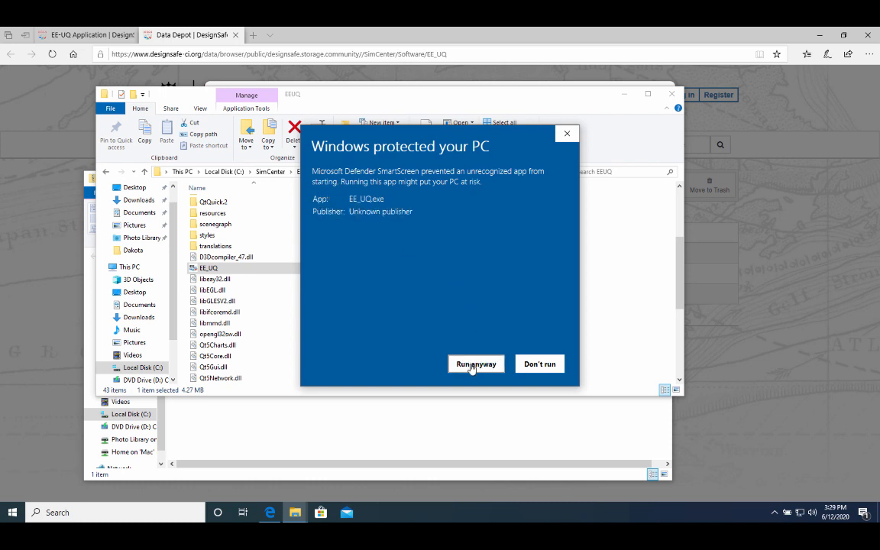
{"action": "left_click", "coordinate": [471, 366]}
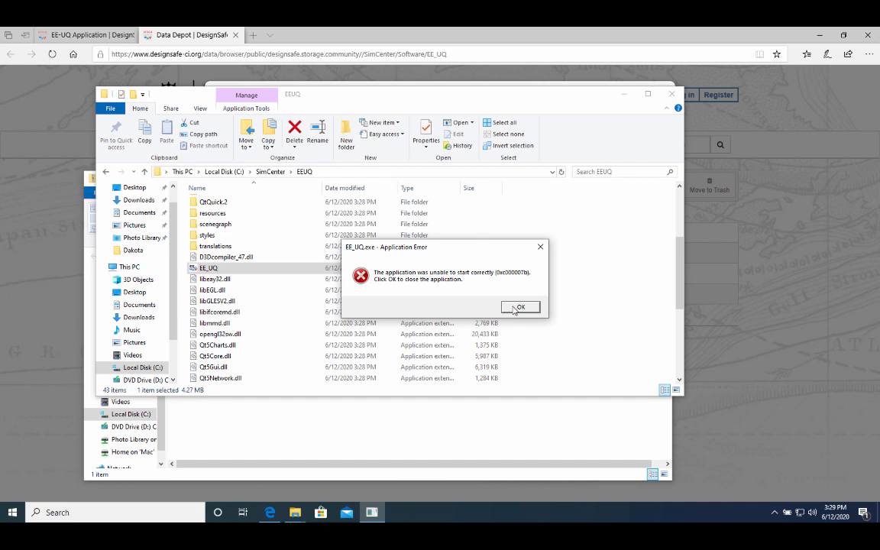
{"action": "left_click", "coordinate": [516, 307]}
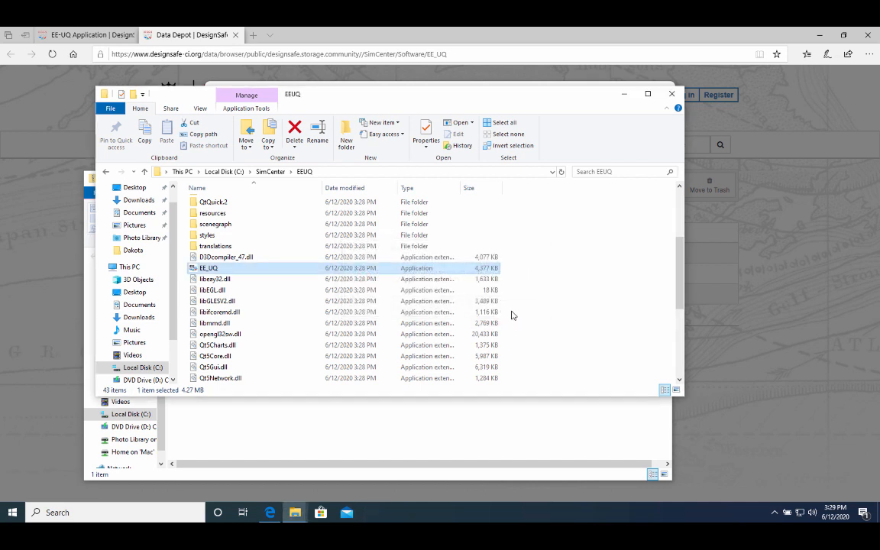
Run vc_redist.x64, accept the license, and install the Visual C++ 2017 Redistributable (x64).
{"action": "scroll", "coordinate": [531, 337], "scroll_direction": "down", "scroll_amount": 5}
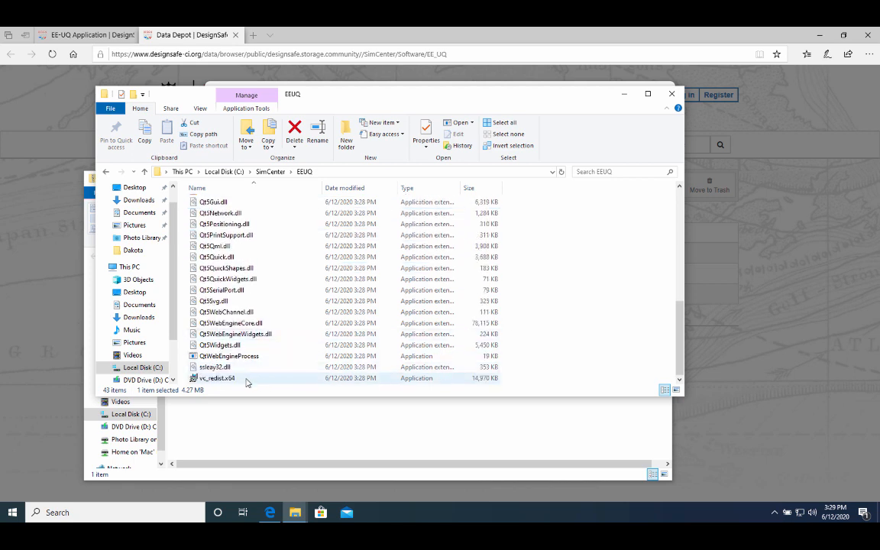
{"action": "mouse_move", "coordinate": [246, 382]}
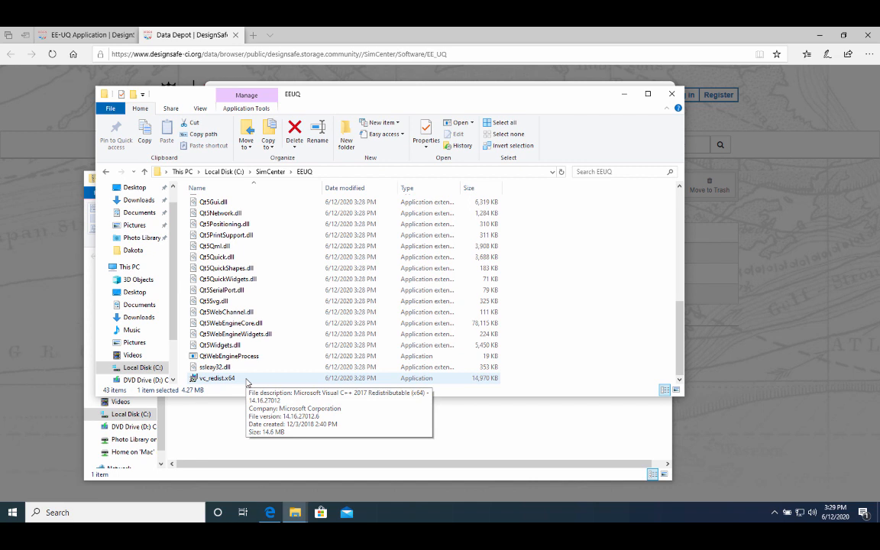
{"action": "double_click", "coordinate": [226, 380]}
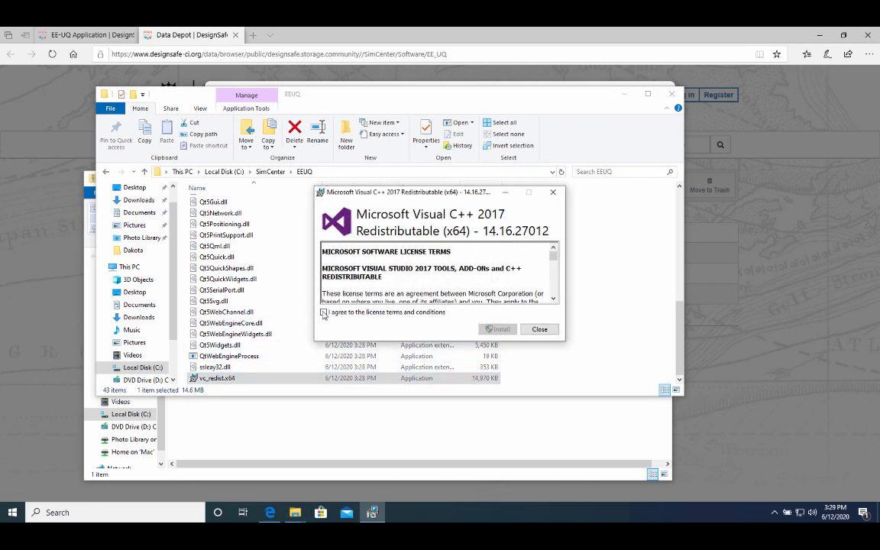
{"action": "left_click", "coordinate": [324, 312]}
{"action": "left_click", "coordinate": [496, 329]}
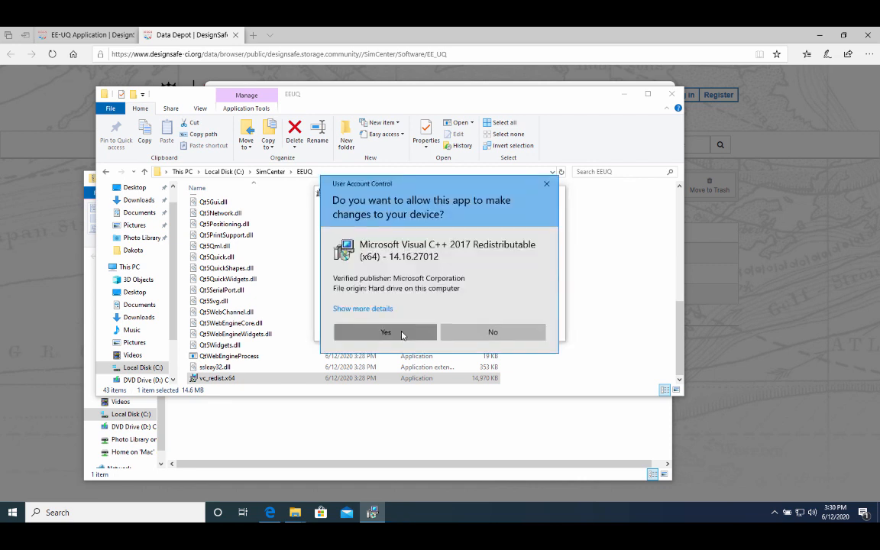
{"action": "left_click", "coordinate": [390, 333]}
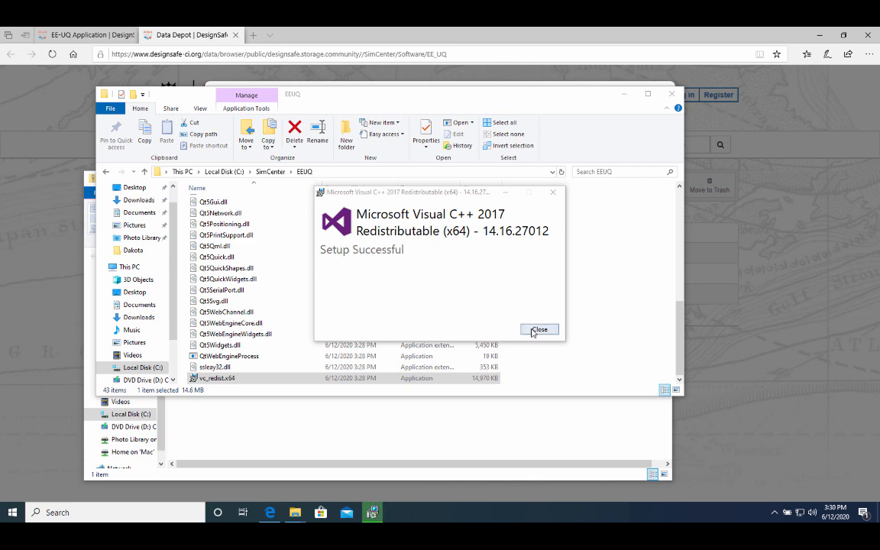
{"action": "left_click", "coordinate": [535, 329]}
{"action": "scroll", "coordinate": [338, 289], "scroll_direction": "up", "scroll_amount": 4}
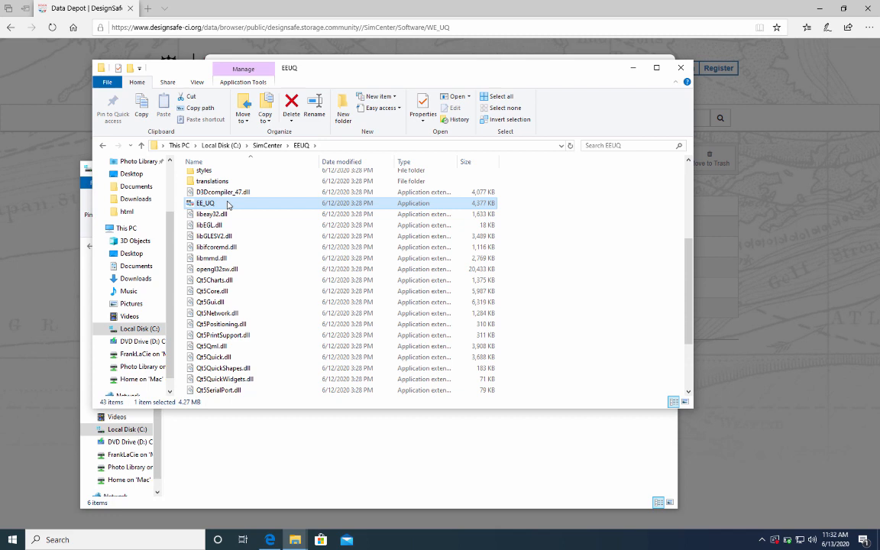
Create a shortcut to the EE_UQ application and close the Edge browser.
{"action": "right_click", "coordinate": [227, 205]}
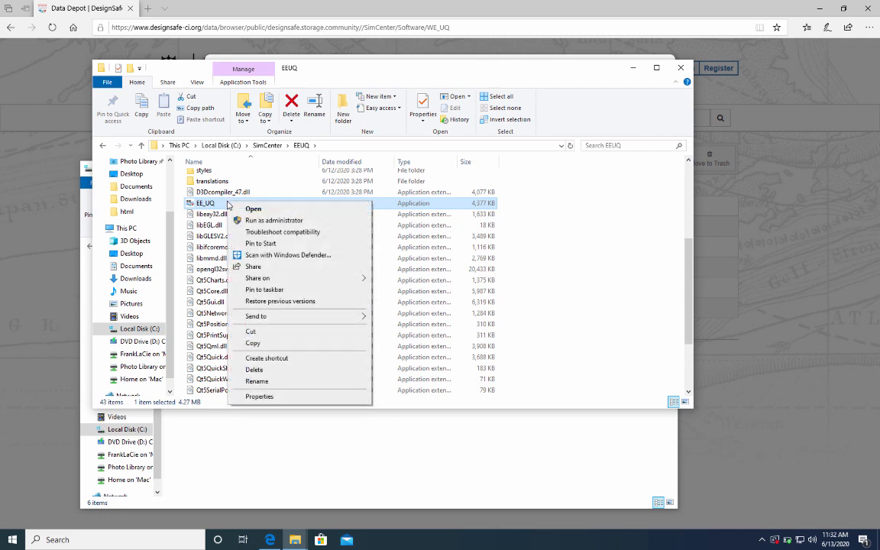
{"action": "left_click", "coordinate": [255, 359]}
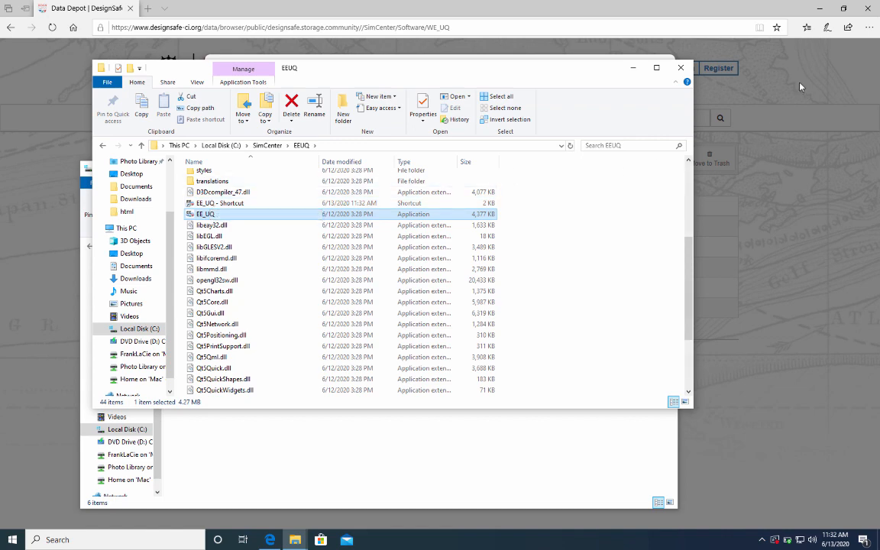
{"action": "left_click", "coordinate": [831, 56]}
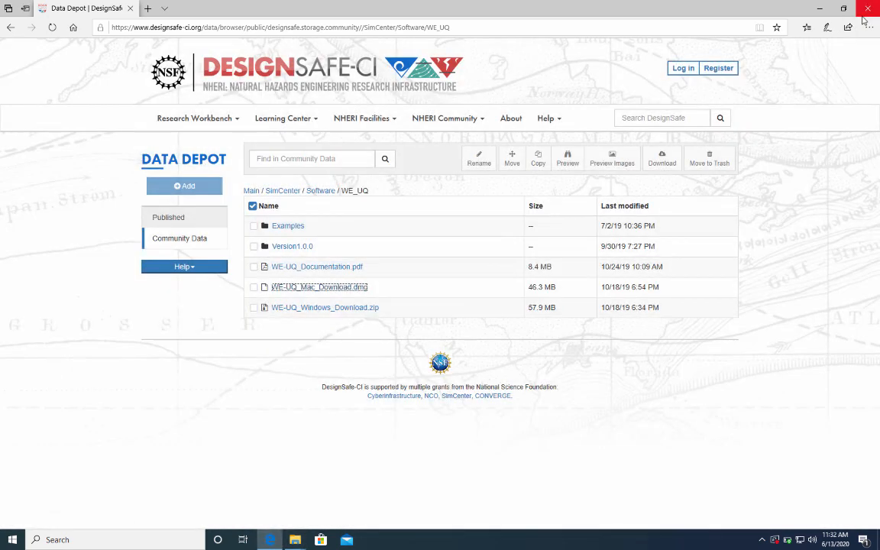
{"action": "left_click", "coordinate": [867, 10]}
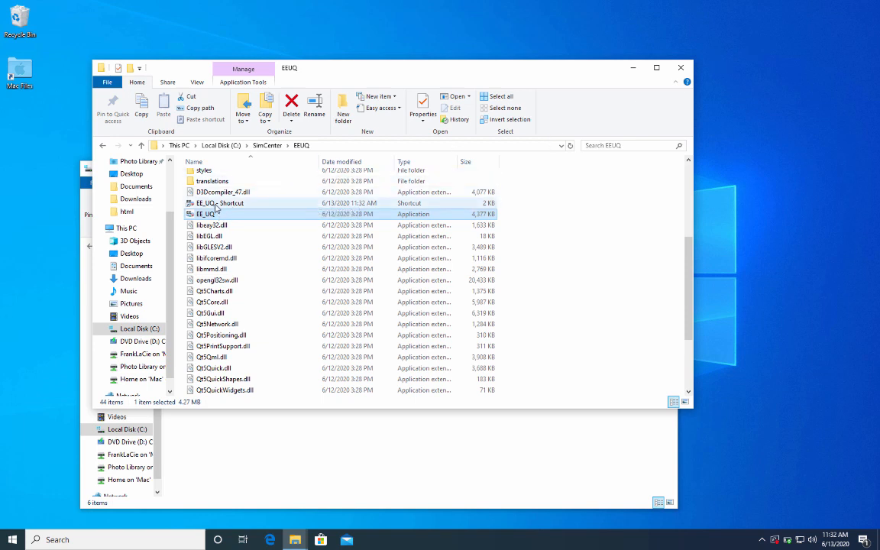
Move 'EE_UQ - Shortcut' onto the desktop and close both Explorer windows.
{"action": "left_click_drag", "start_coordinate": [216, 208], "coordinate": [35, 149]}
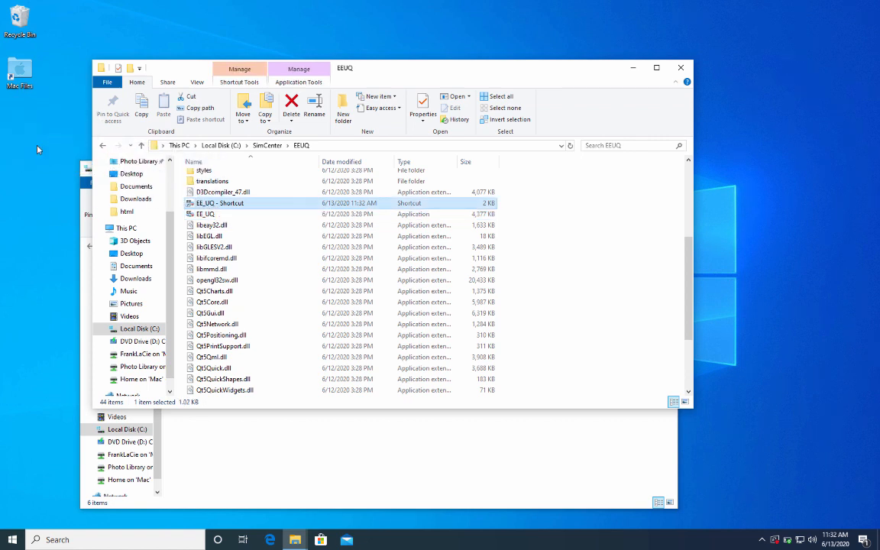
{"action": "left_click", "coordinate": [682, 67]}
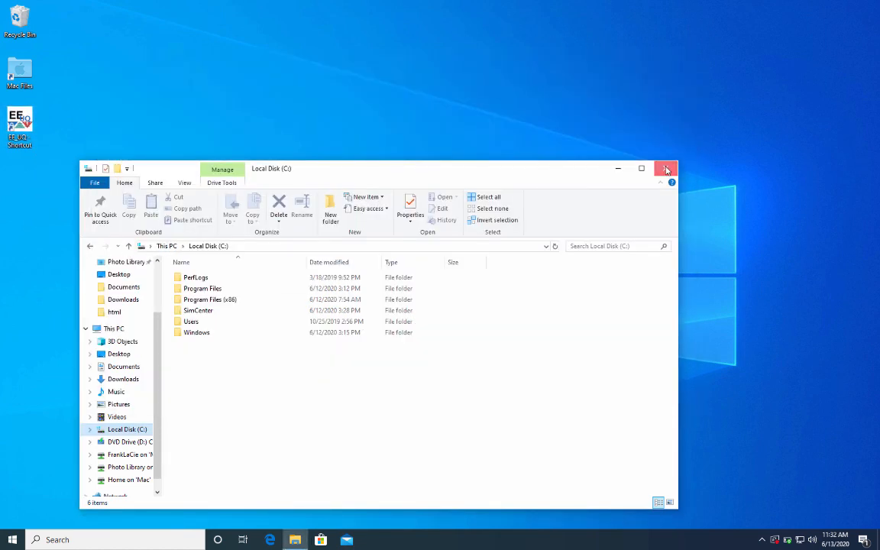
{"action": "left_click", "coordinate": [667, 169]}
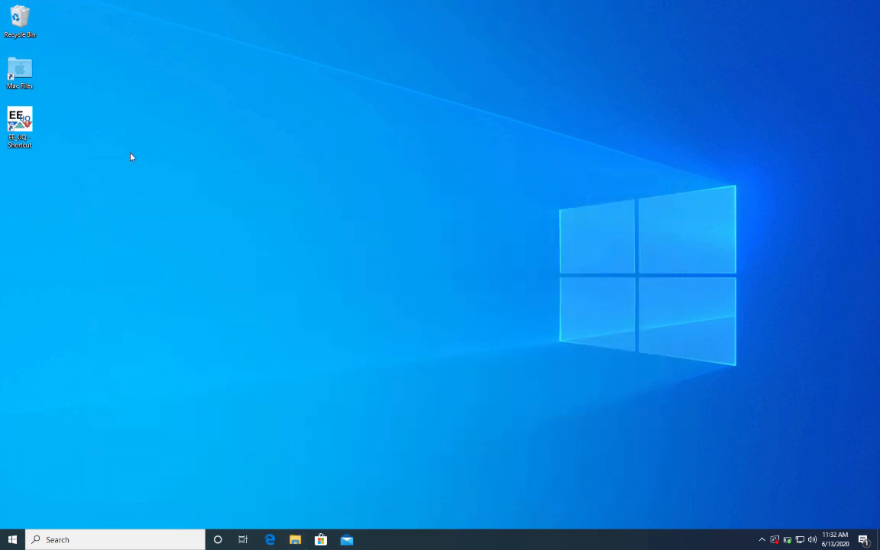
Launch EE-UQ and replace the building model's Floor Weights value 144 with wF.
{"action": "double_click", "coordinate": [20, 124]}
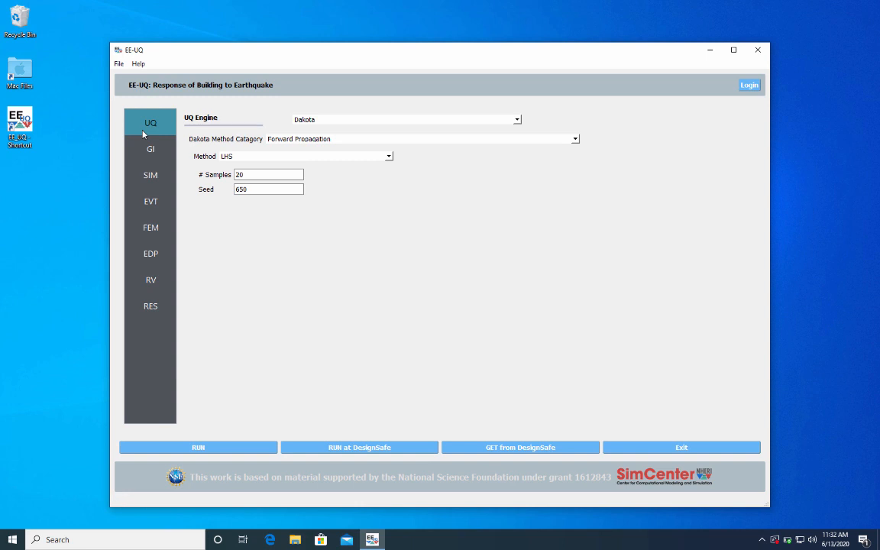
{"action": "left_click", "coordinate": [150, 194]}
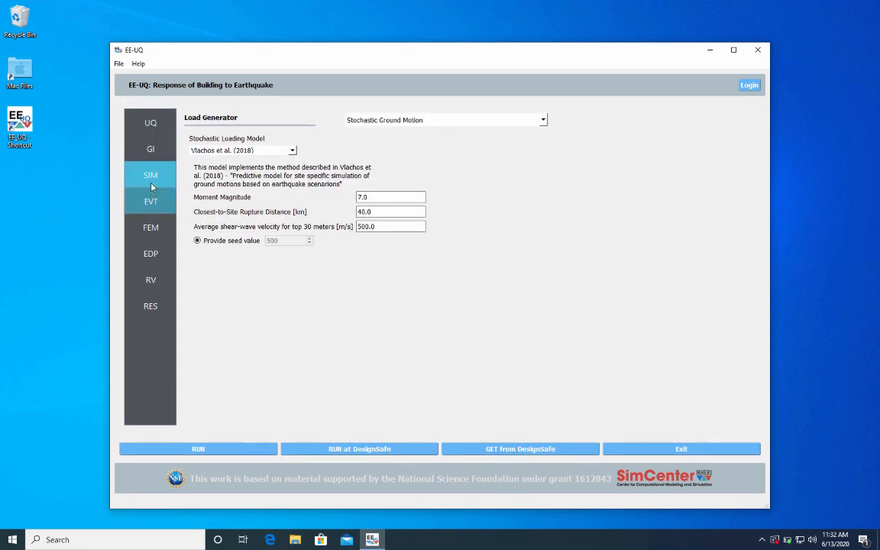
{"action": "left_click", "coordinate": [152, 183]}
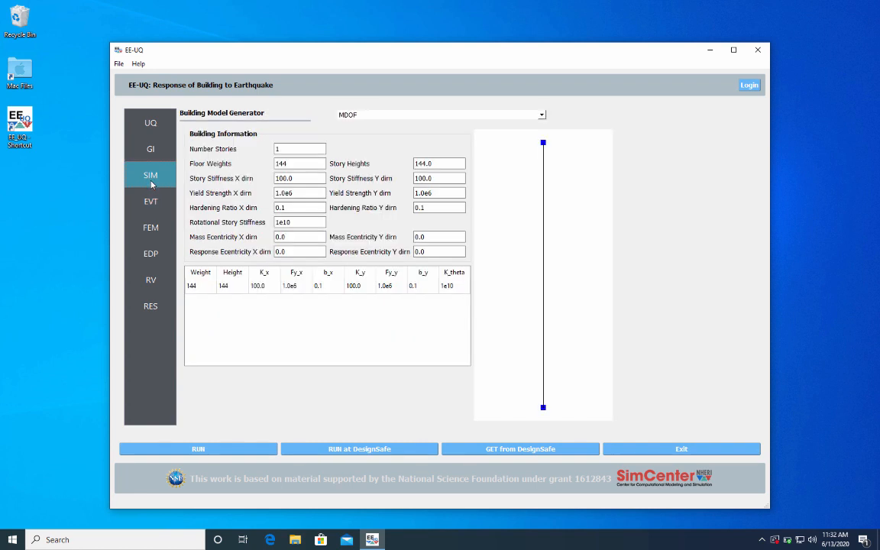
{"action": "double_click", "coordinate": [307, 163]}
{"action": "key", "text": "BackSpace"}
{"action": "type", "text": "wF"}
Define random variable wF with mean 150 and standard deviation 15.
{"action": "left_click", "coordinate": [159, 279]}
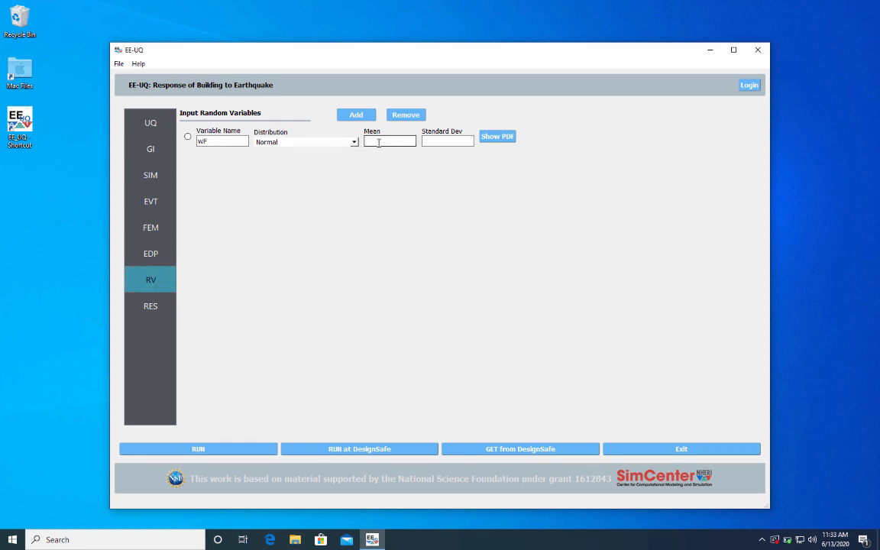
{"action": "type", "text": "150"}
{"action": "left_click", "coordinate": [432, 141]}
{"action": "type", "text": "1"}
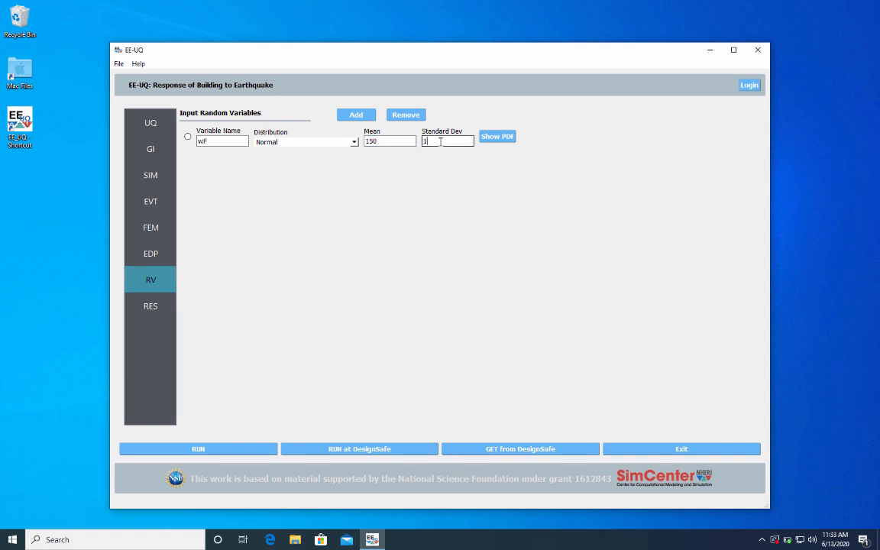
{"action": "type", "text": "5"}
Run the analysis locally, view the per-run Data Values results, then close EE-UQ.
{"action": "left_click", "coordinate": [199, 450]}
{"action": "left_click", "coordinate": [862, 469]}
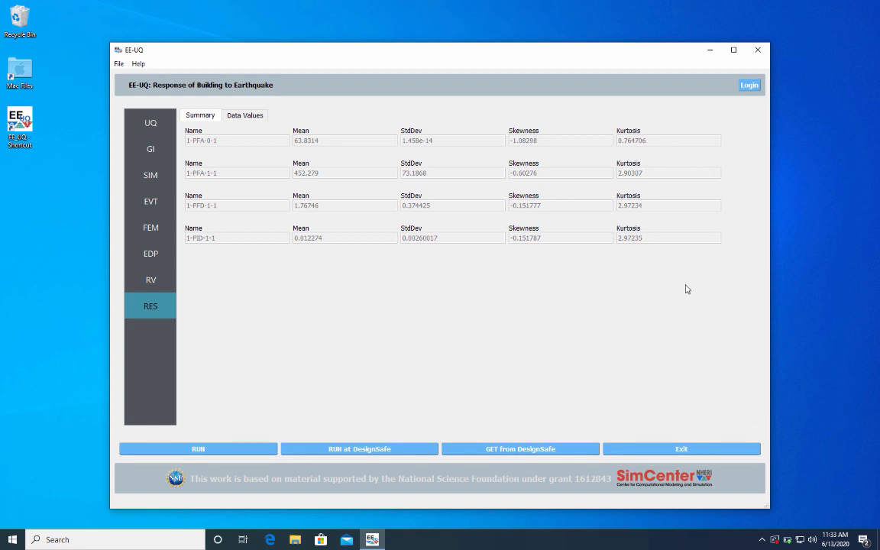
{"action": "left_click", "coordinate": [256, 121]}
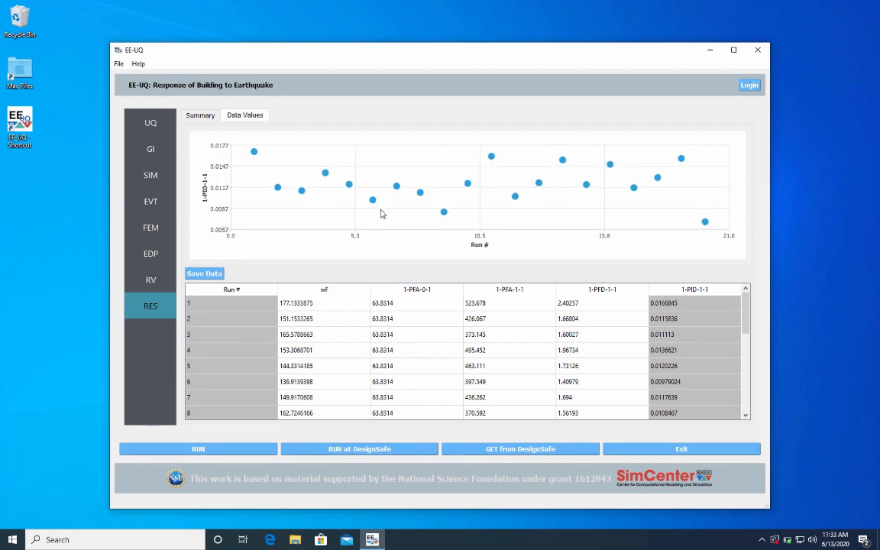
{"action": "left_click", "coordinate": [758, 51]}
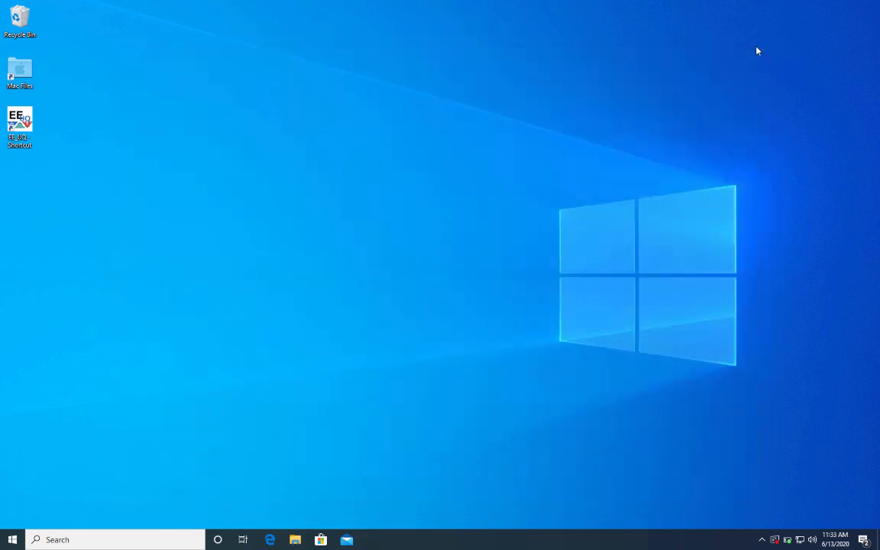